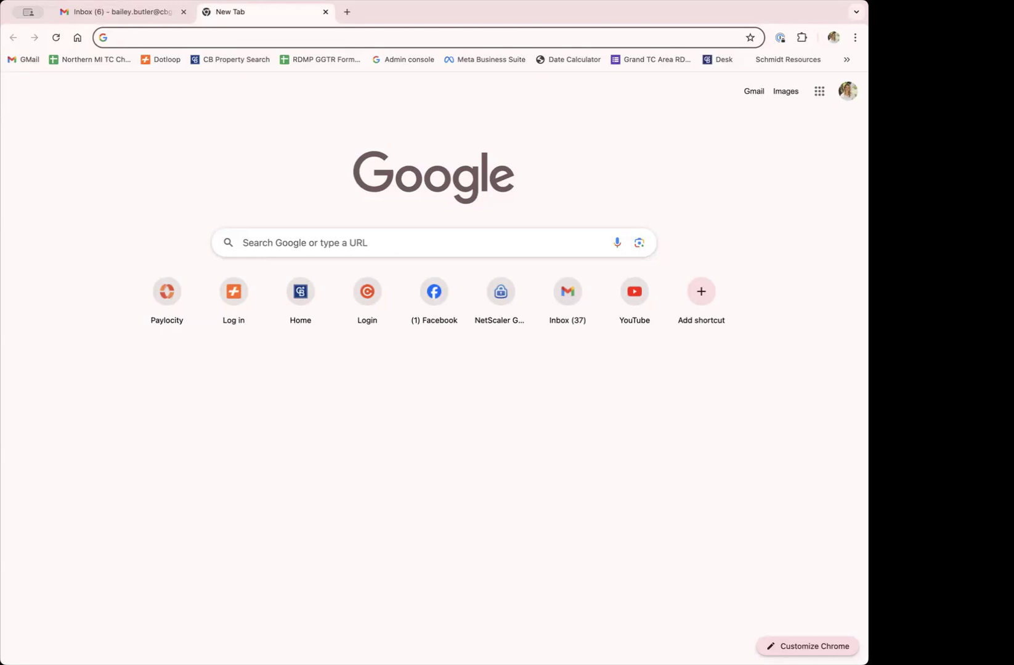
- Open Google Calendar from the Google apps list
click(108, 164)
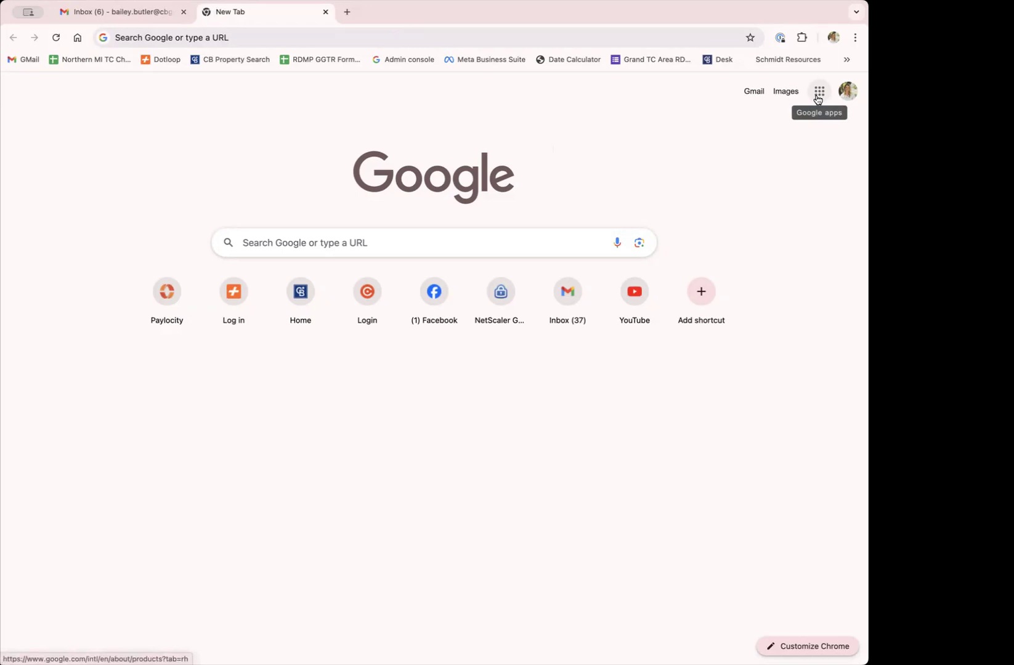
click(818, 94)
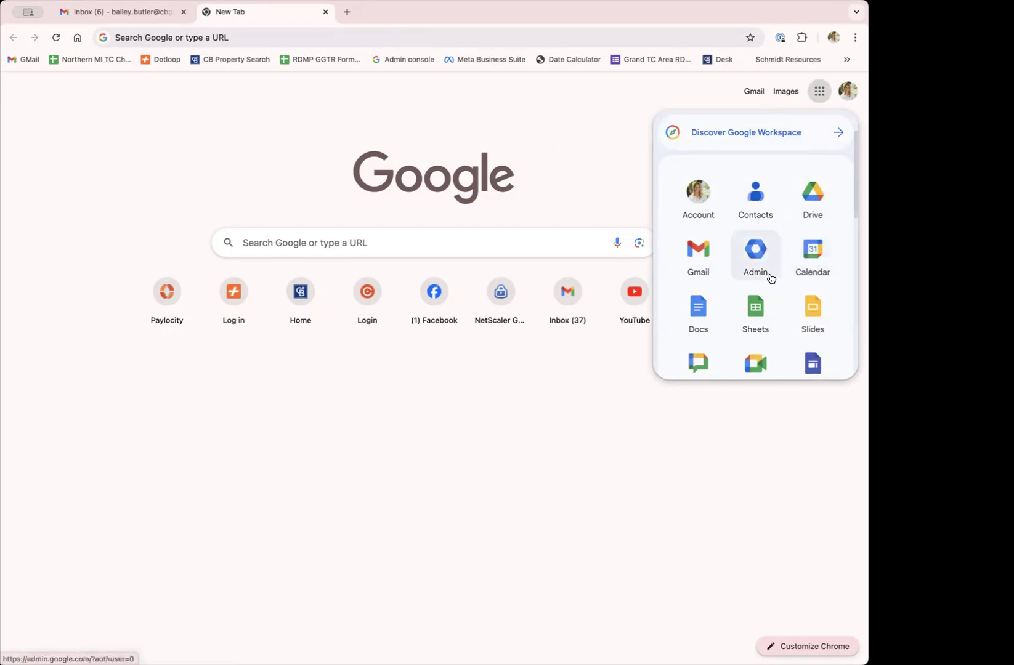
scroll(770, 278, down, 5)
scroll(771, 279, down, 3)
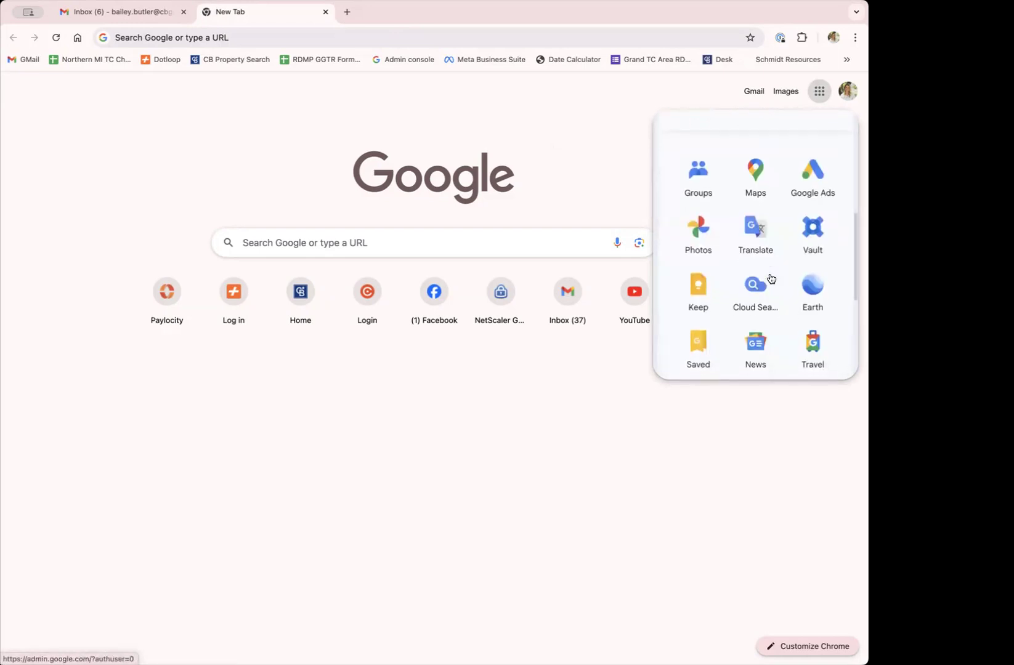
scroll(771, 278, up, 8)
scroll(771, 278, up, 2)
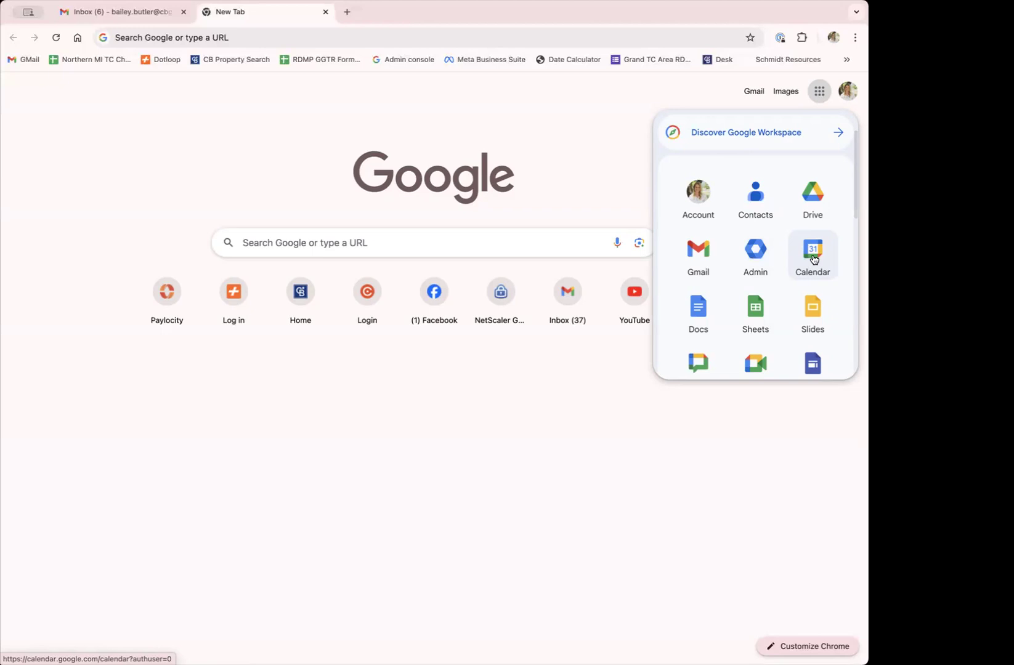
click(813, 260)
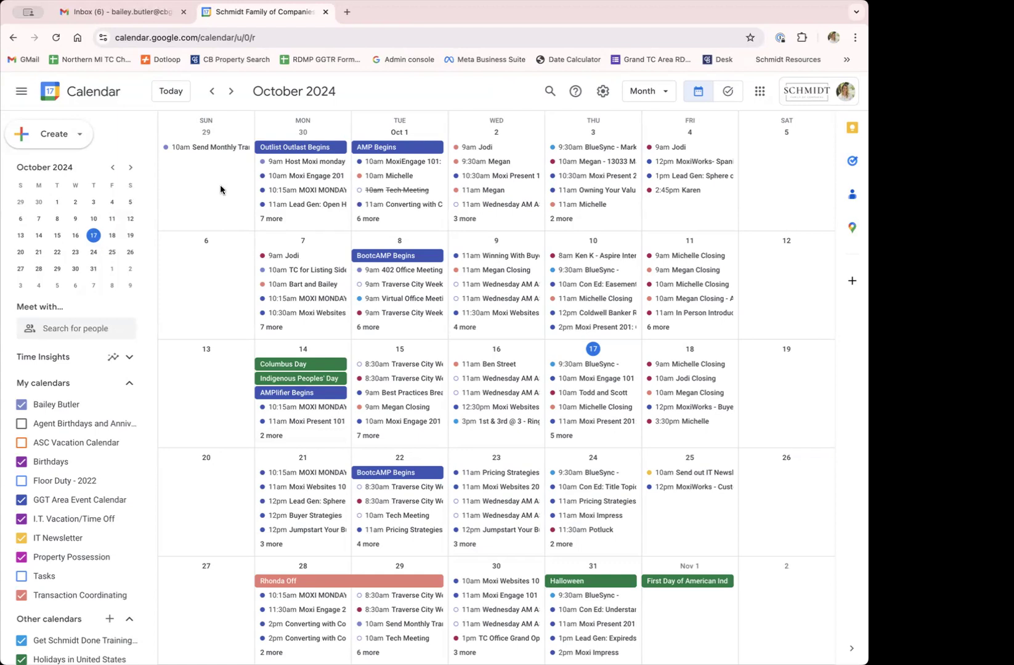
- Look at the calendar's event search, its popular help resources and the other support options
click(548, 93)
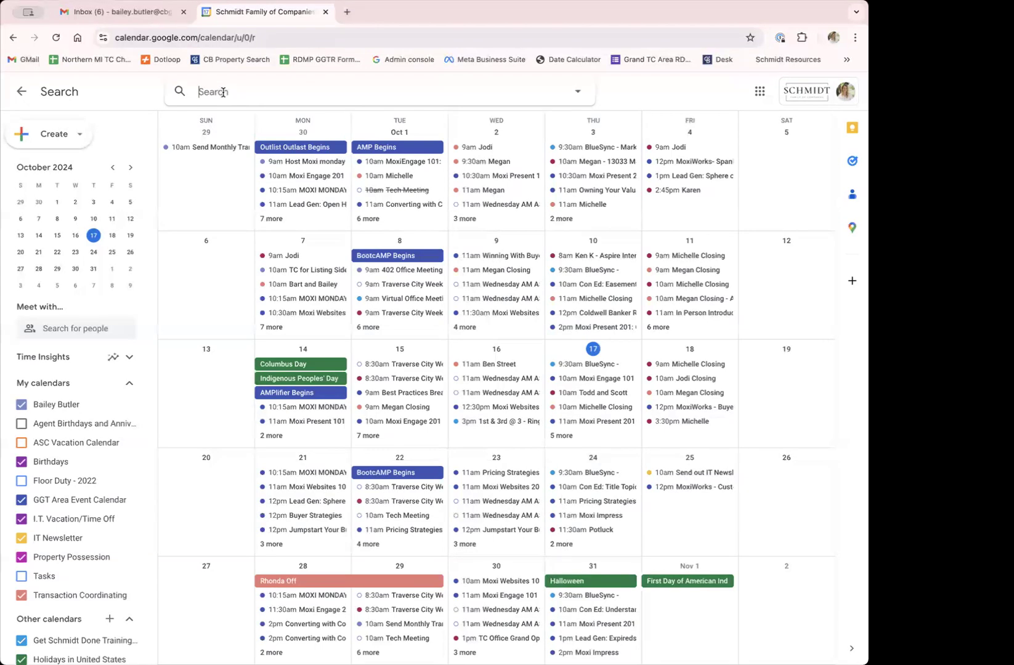
click(22, 93)
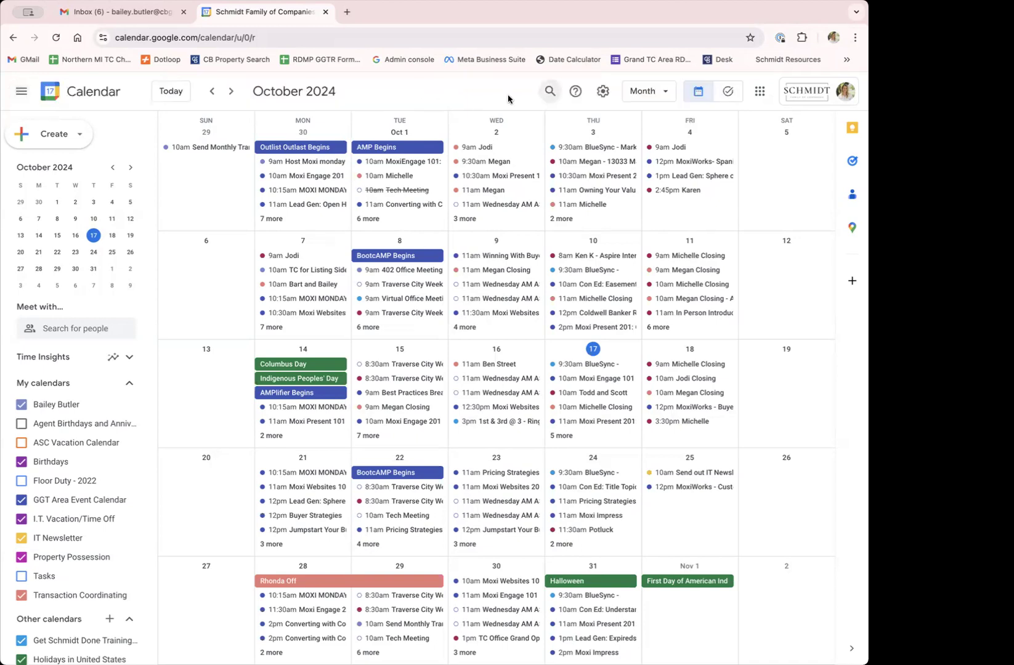
click(575, 96)
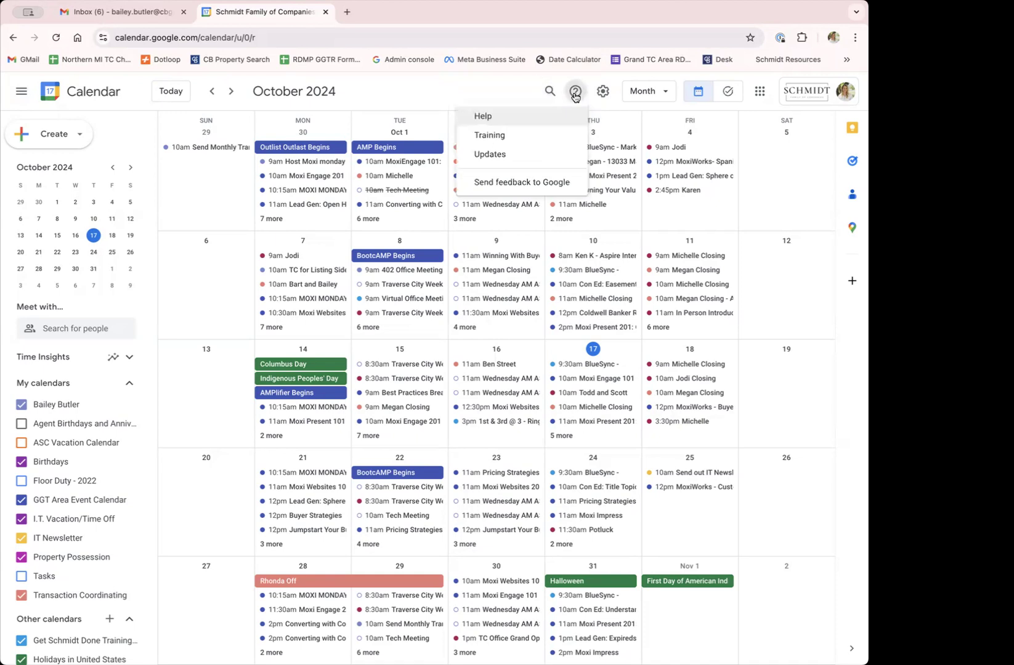
click(491, 119)
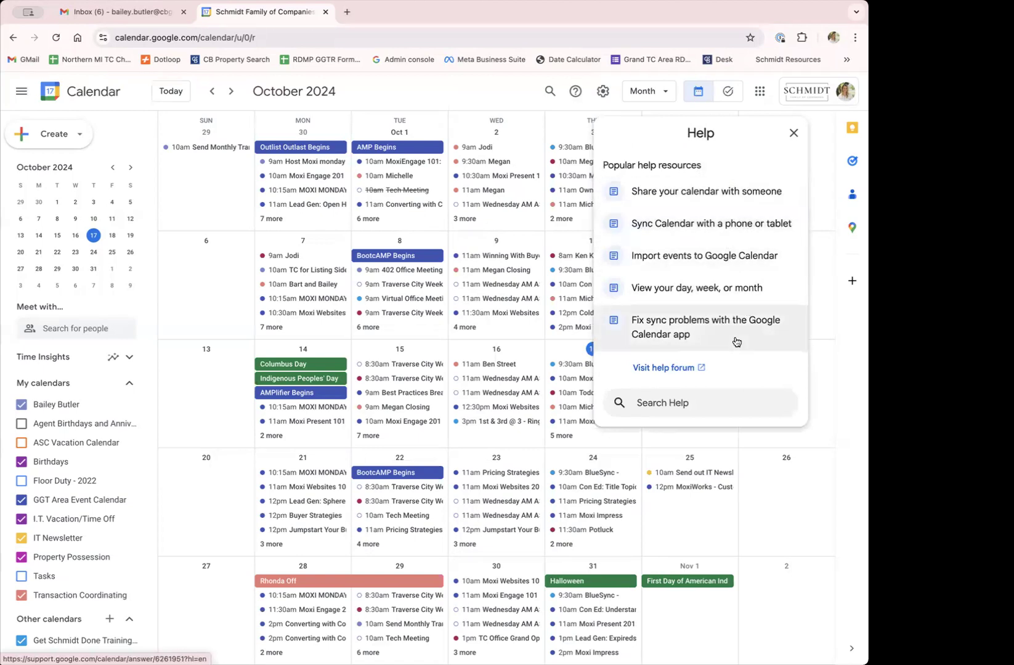
click(792, 133)
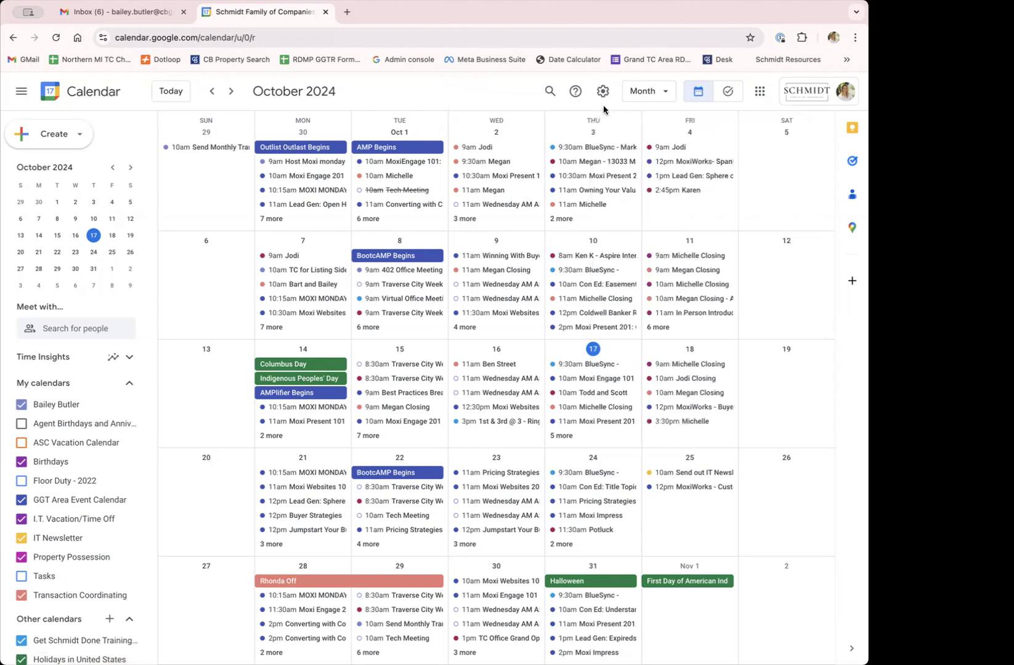
click(576, 93)
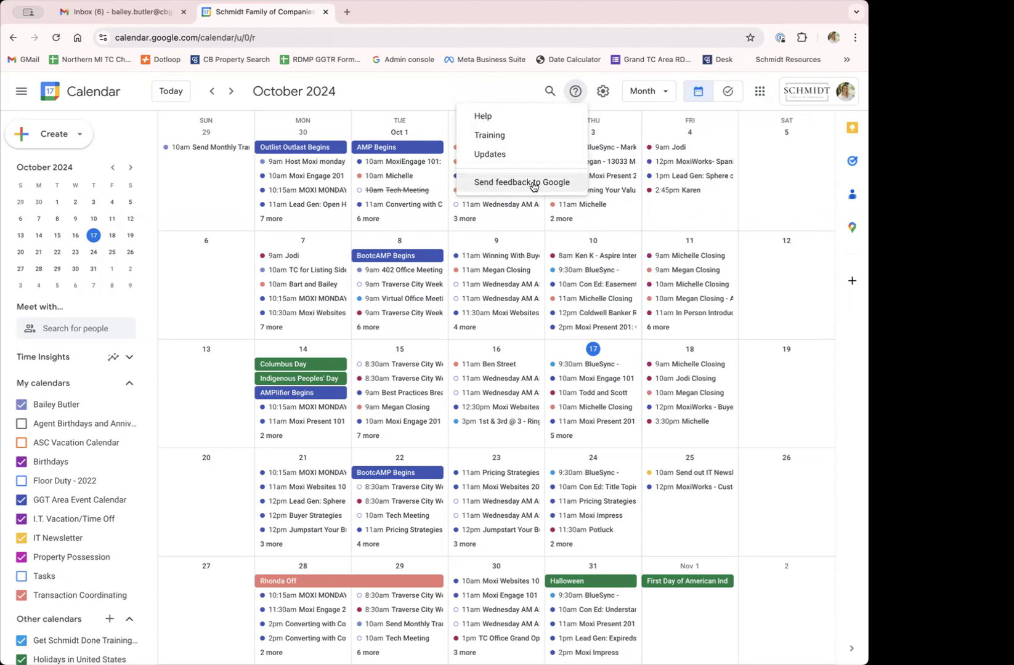
click(575, 91)
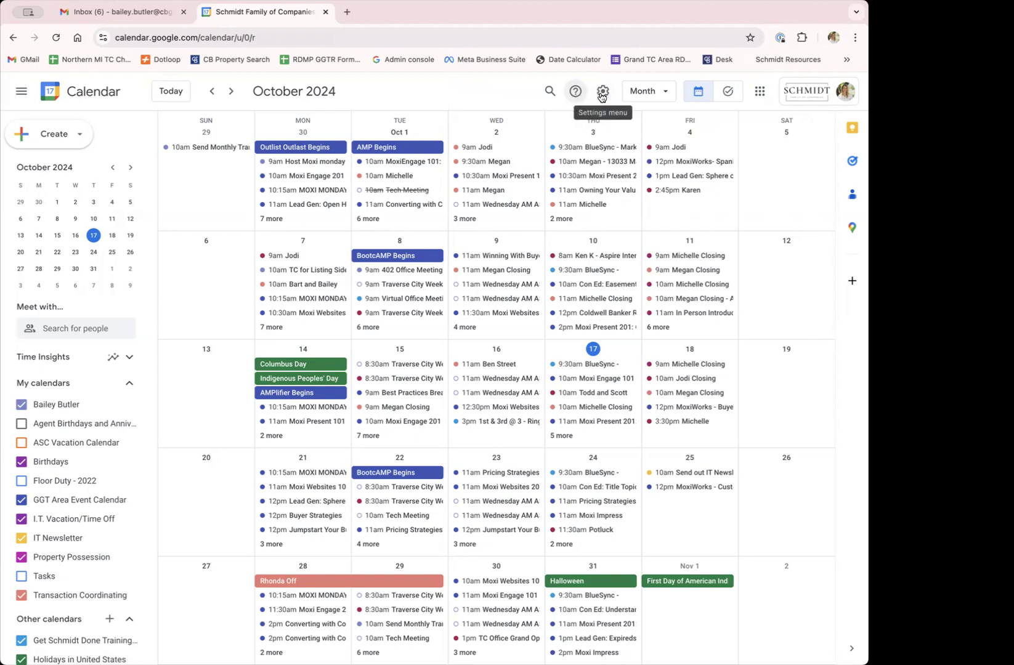
- Try the Classic (with black text) event color set, switch back to Modern (with white text) and finish
click(602, 96)
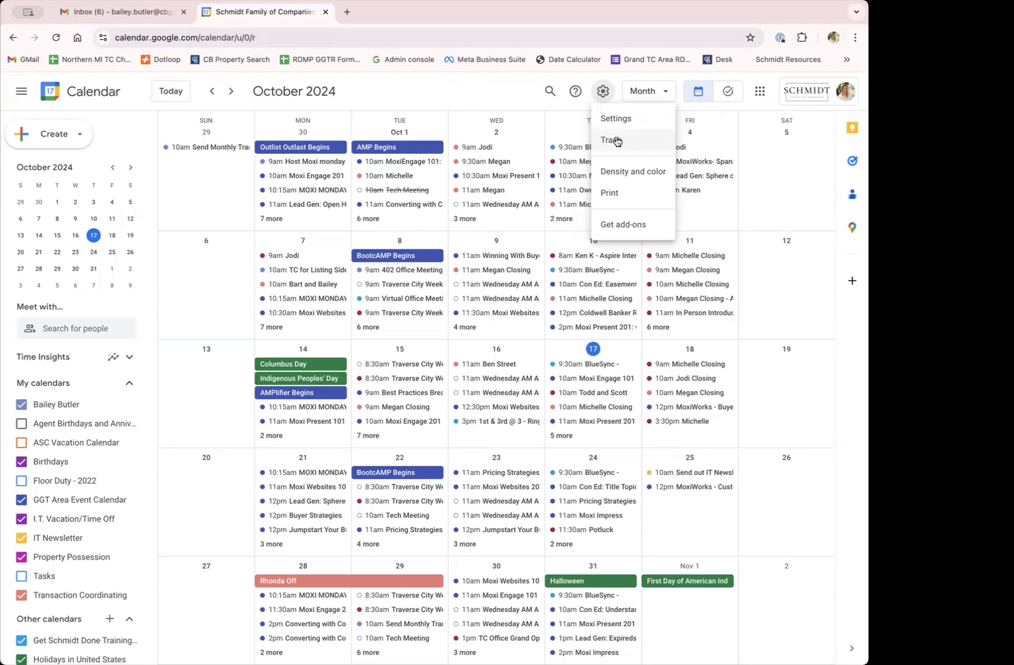
click(641, 177)
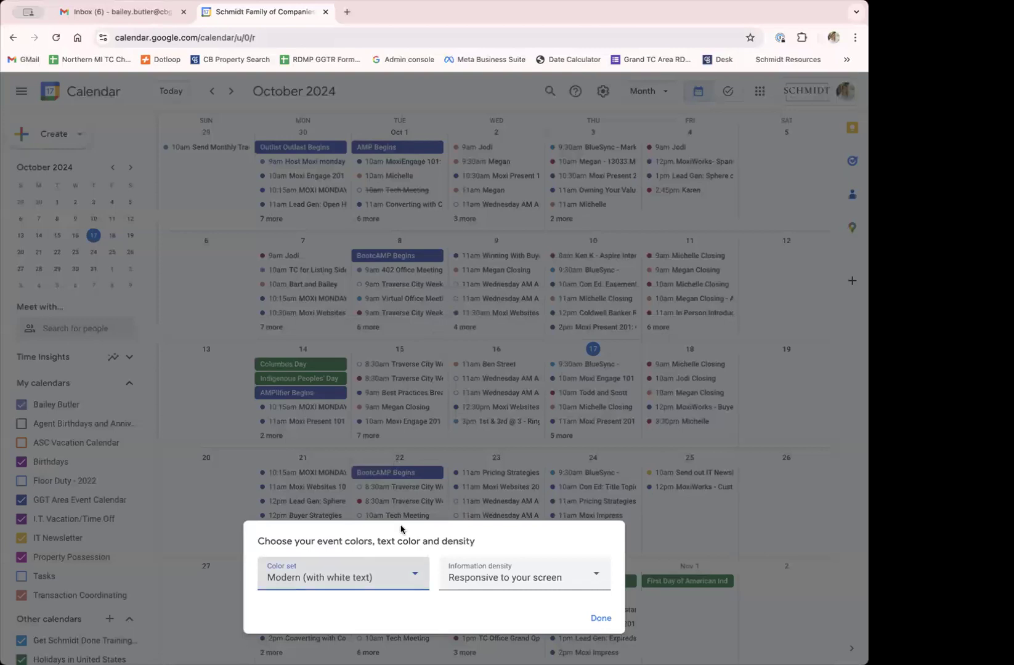
click(417, 576)
click(387, 537)
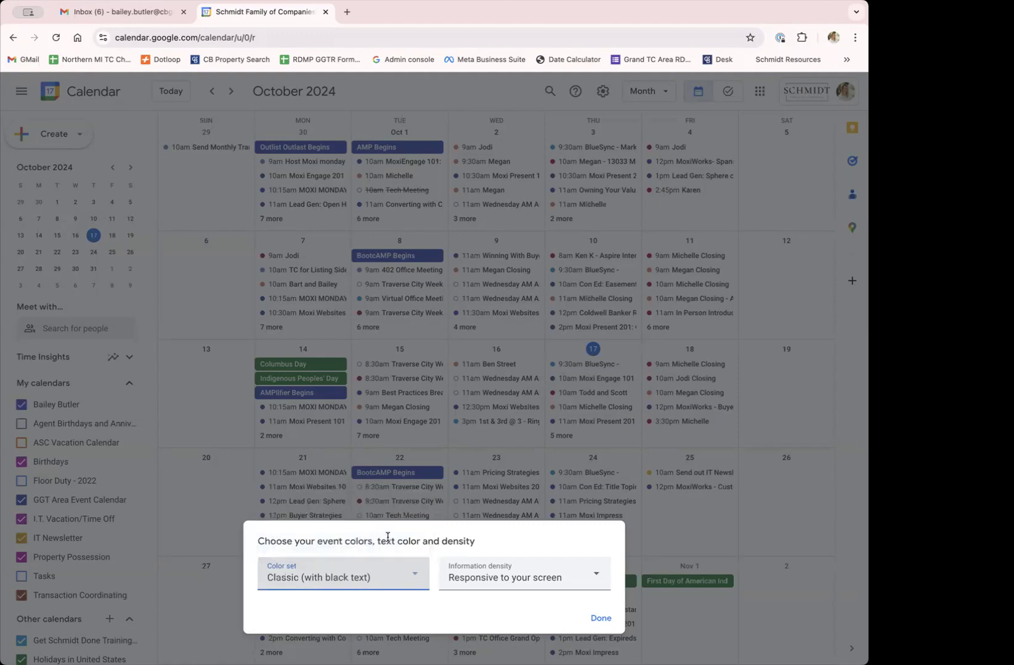
click(406, 575)
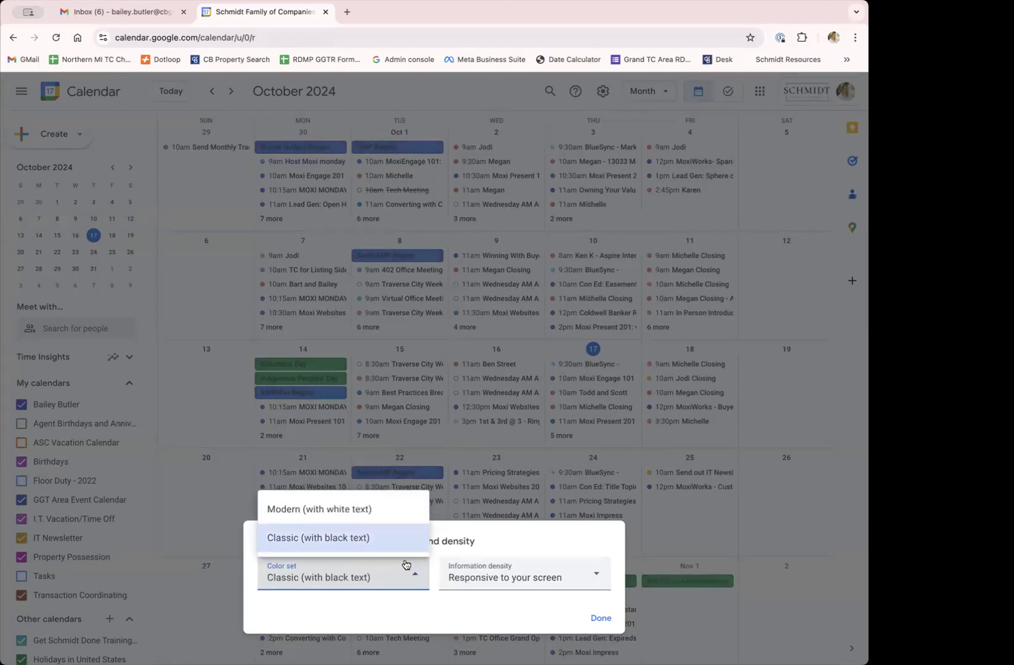
click(389, 516)
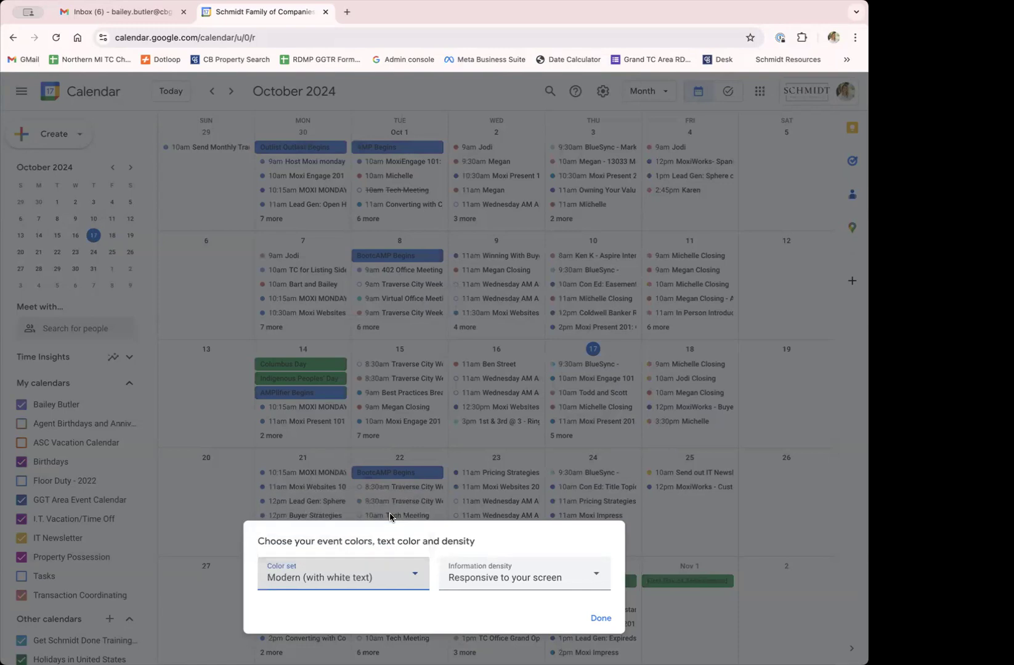
click(605, 622)
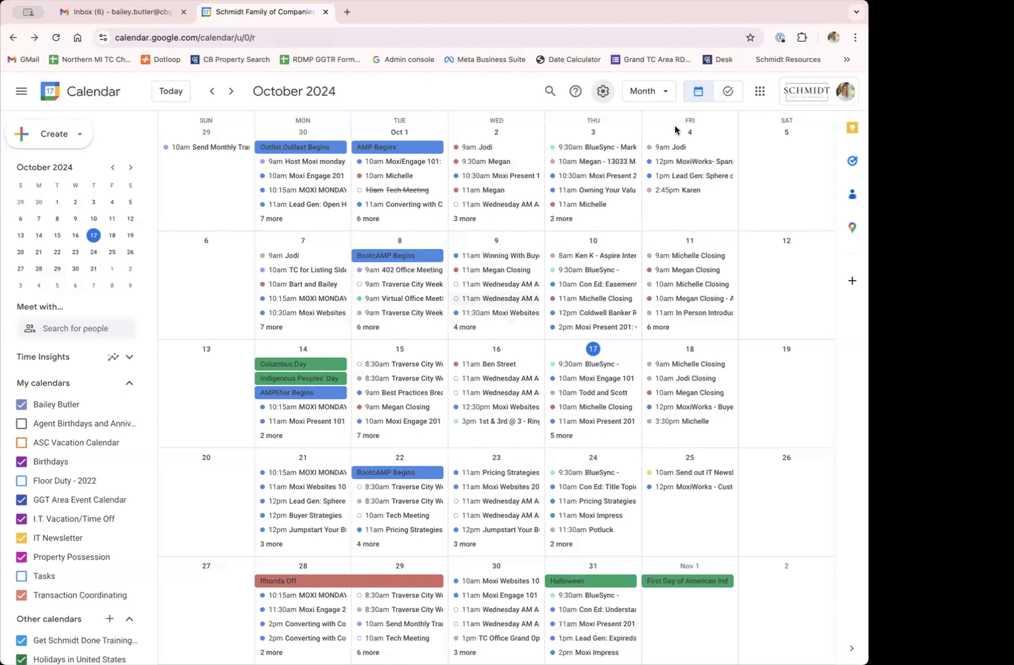
- Open the calendar settings and review the available date format and time format choices
click(602, 91)
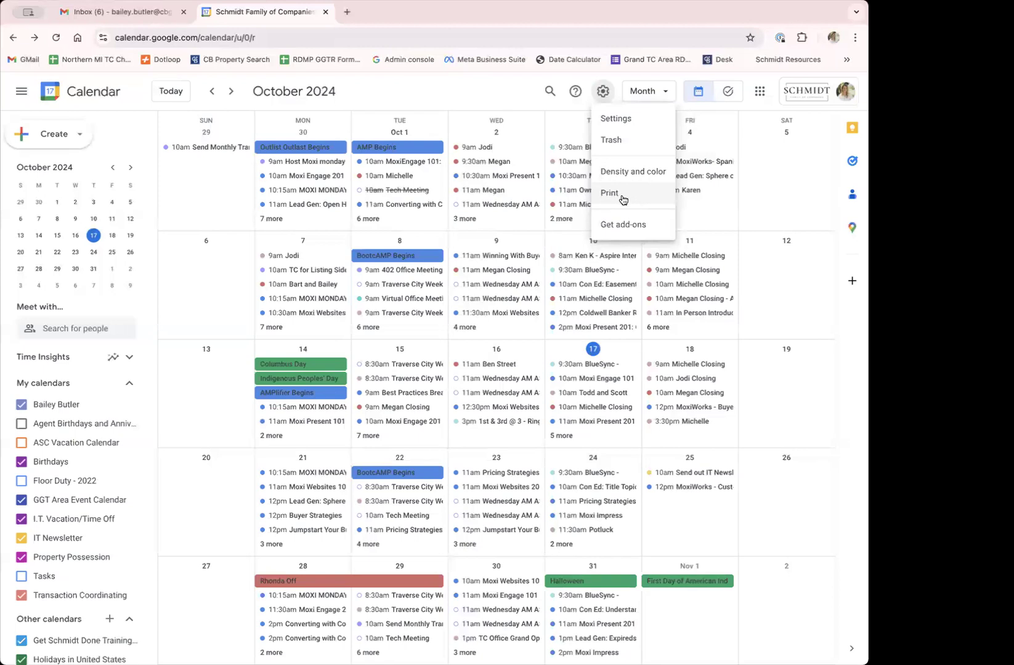
click(615, 120)
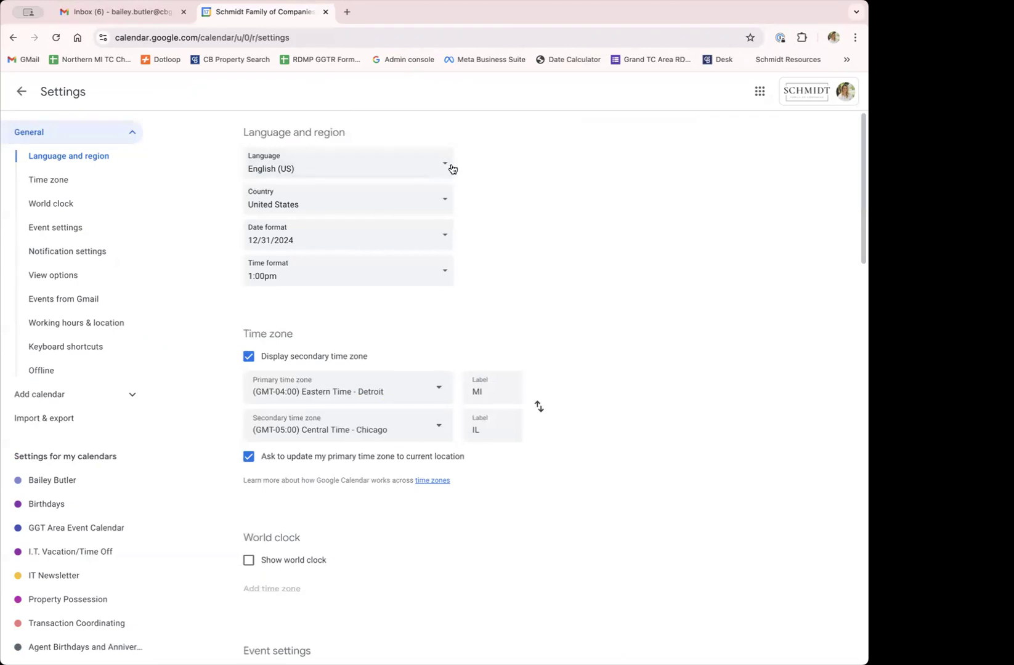
click(446, 235)
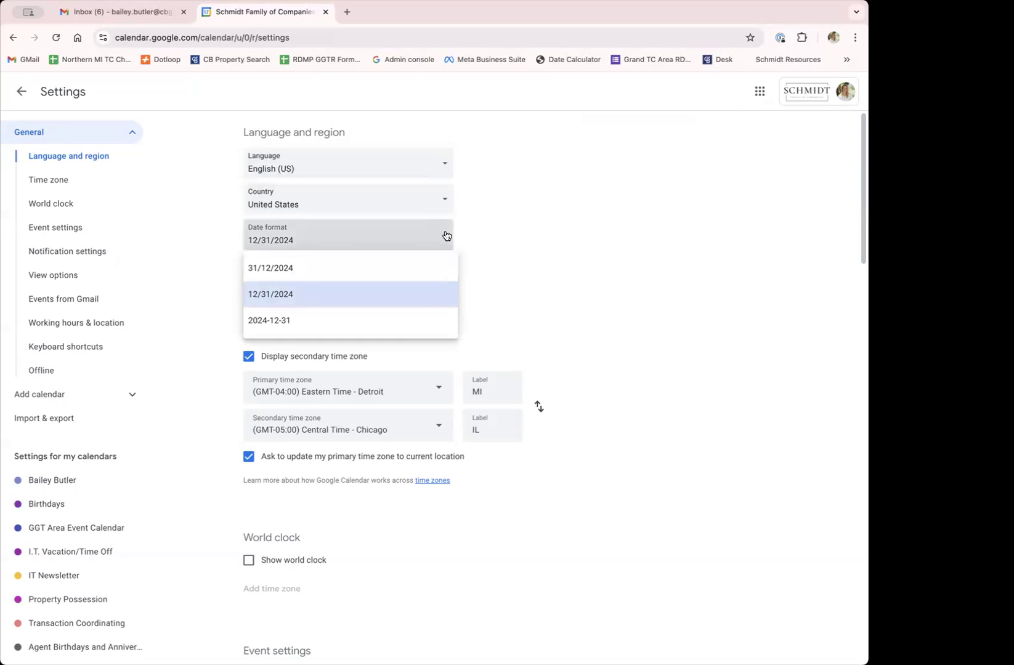
click(446, 236)
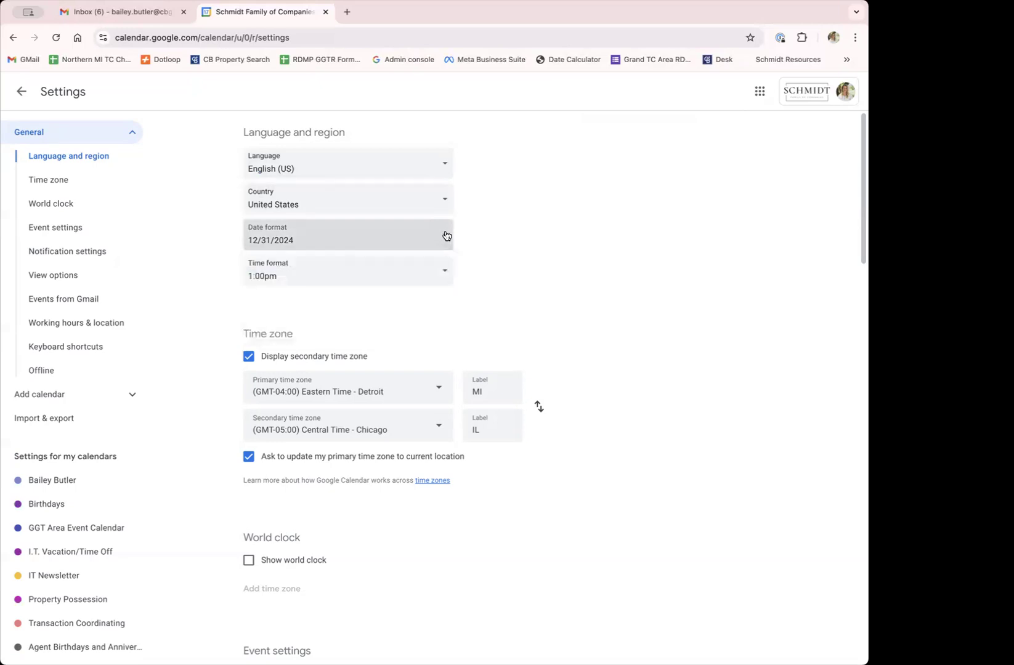
click(447, 236)
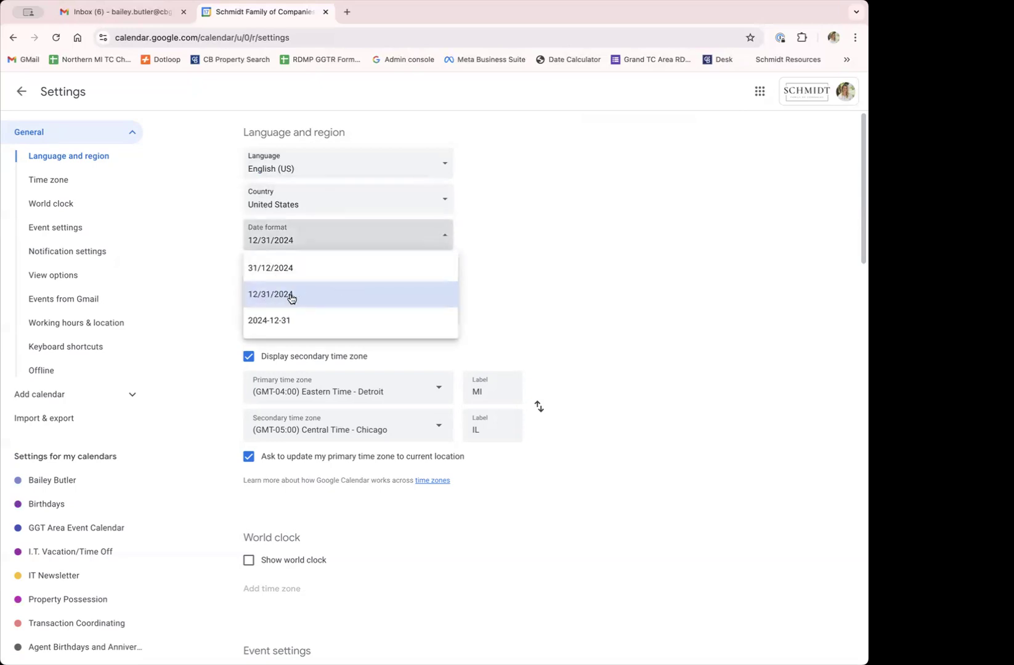
click(499, 294)
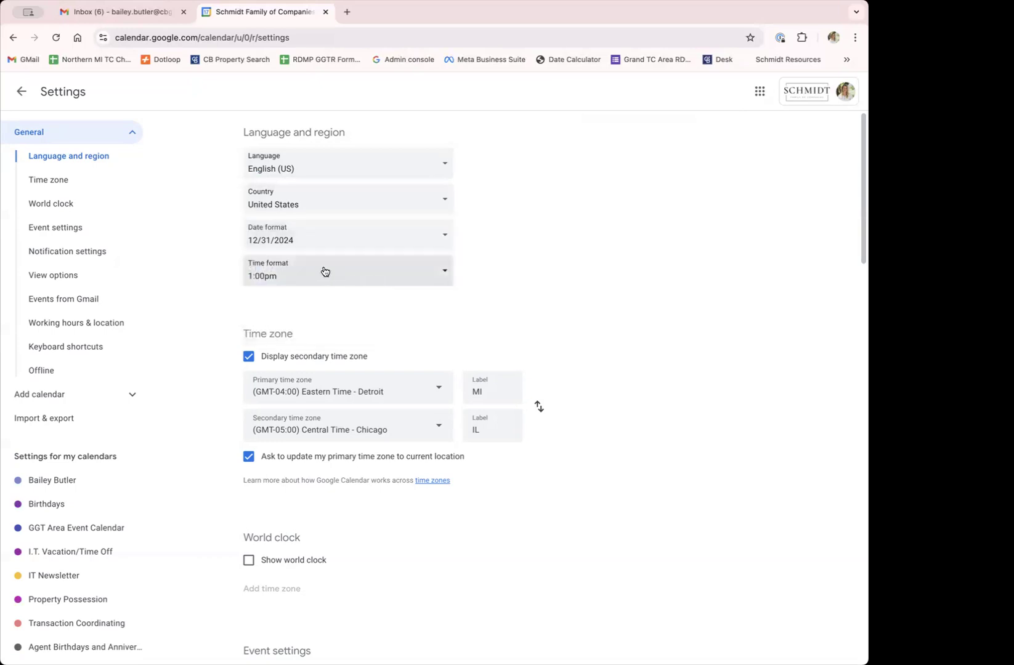
click(439, 278)
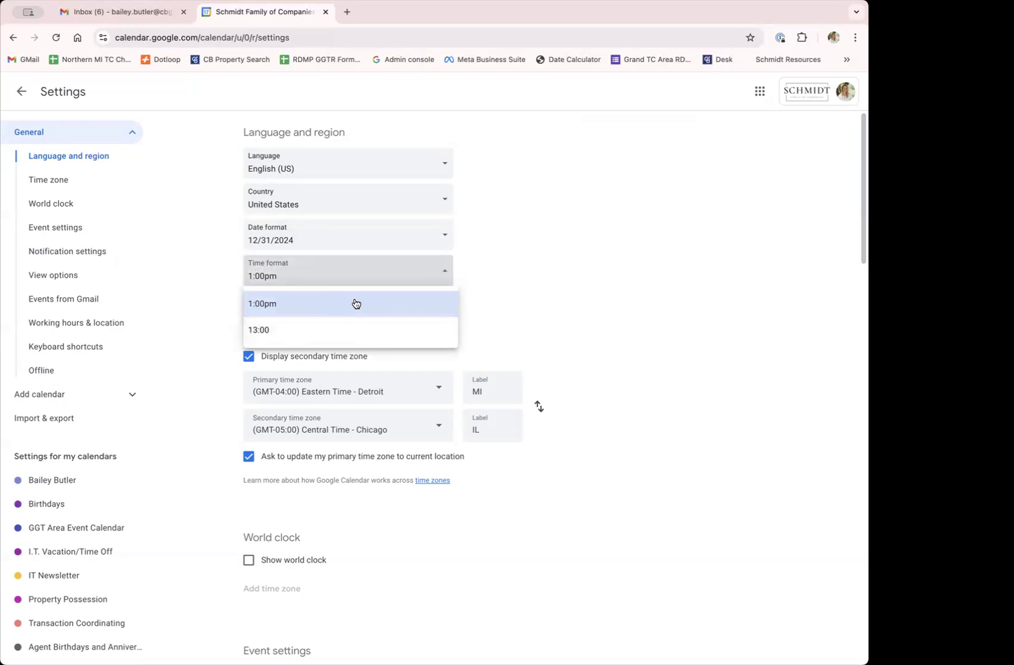
click(452, 274)
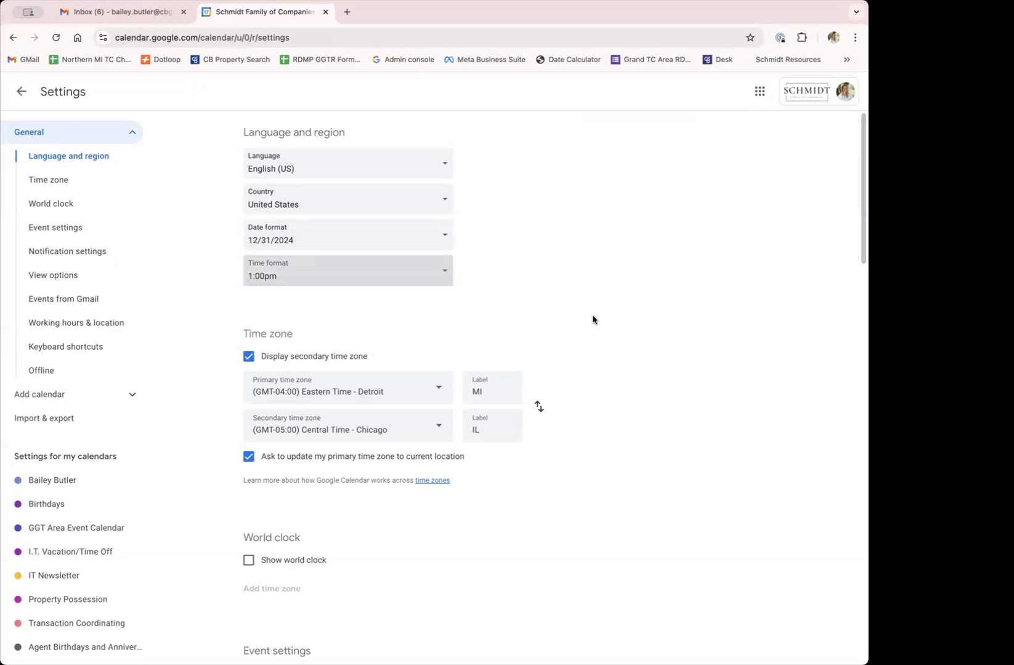
- Review the time zone and world clock settings and the default event duration choices
scroll(592, 316, down, 3)
scroll(592, 319, down, 2)
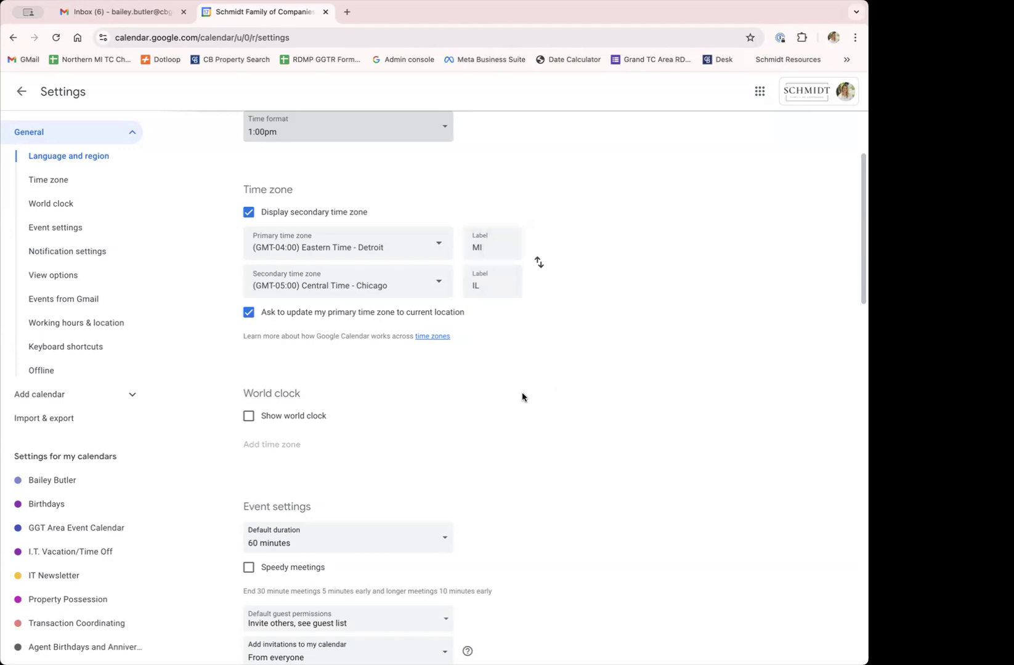
scroll(521, 393, down, 1)
scroll(522, 398, down, 3)
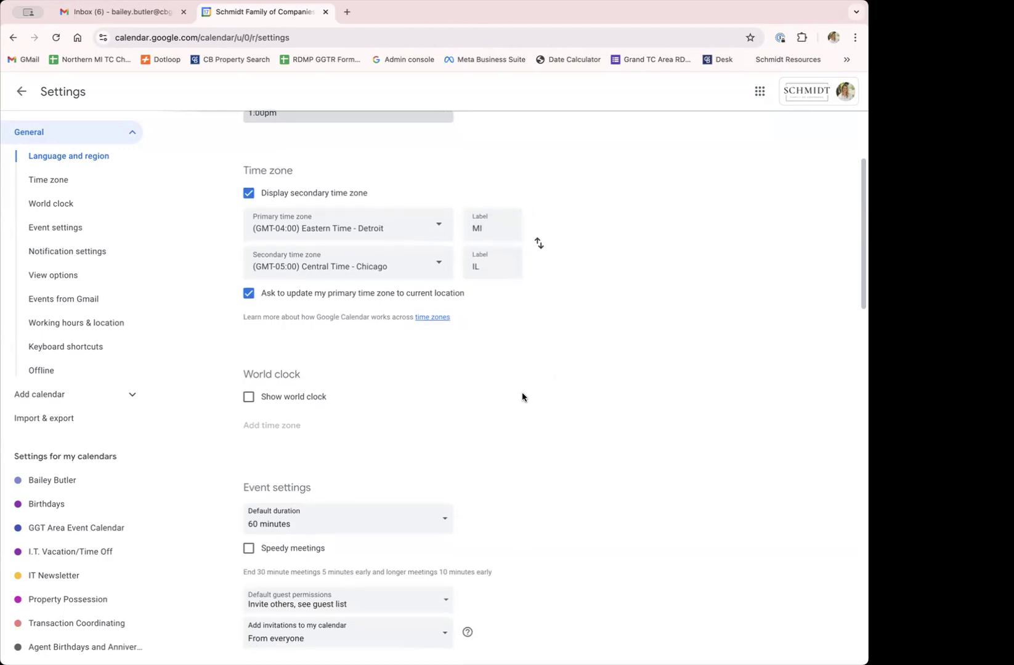
scroll(522, 397, down, 6)
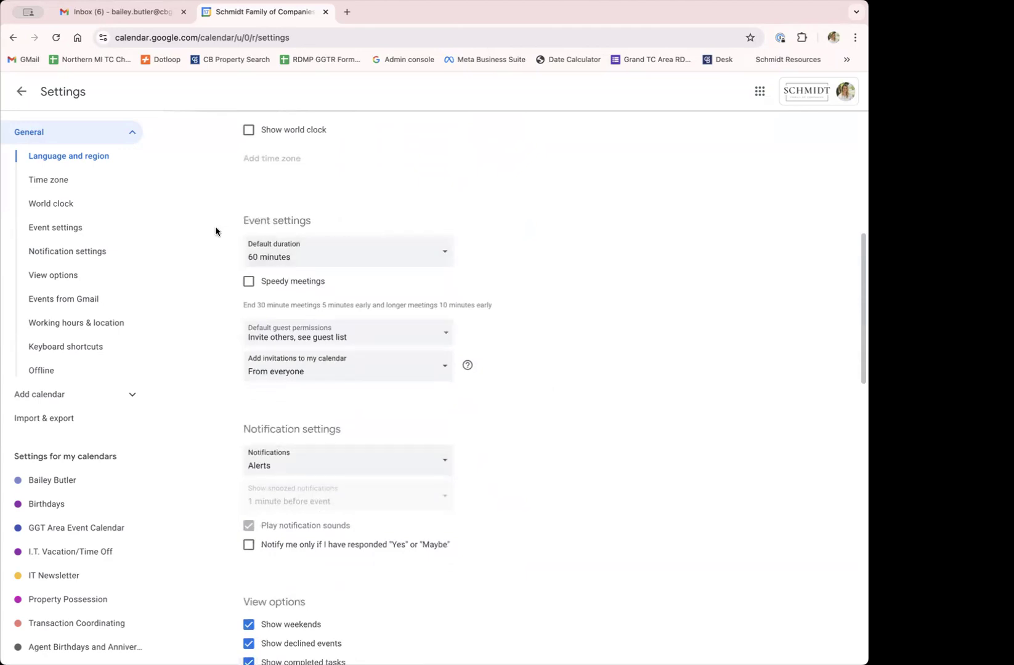
click(445, 258)
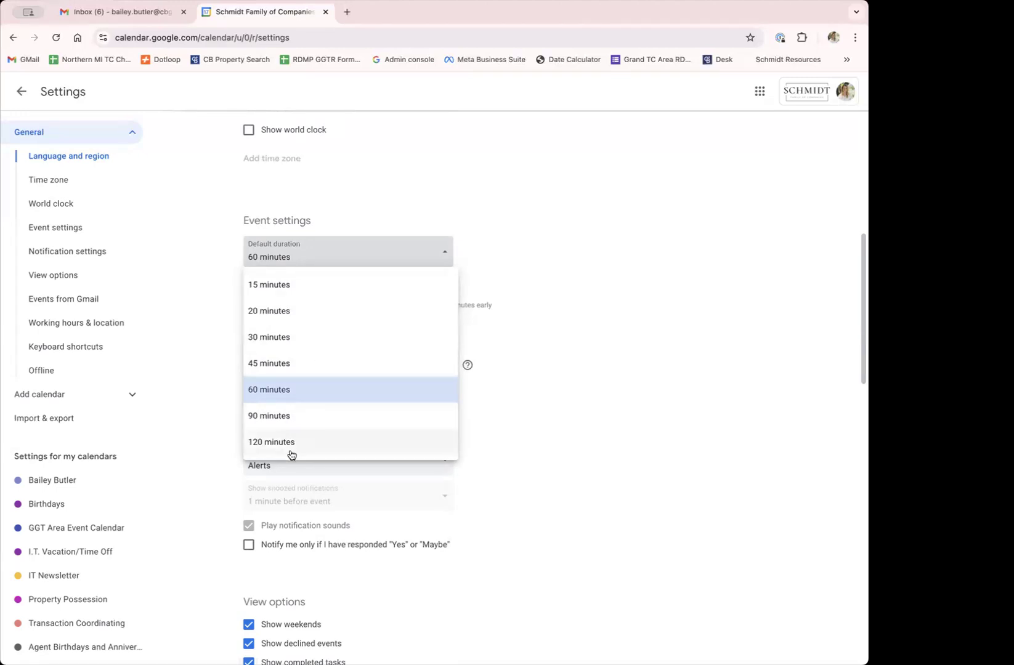
click(442, 260)
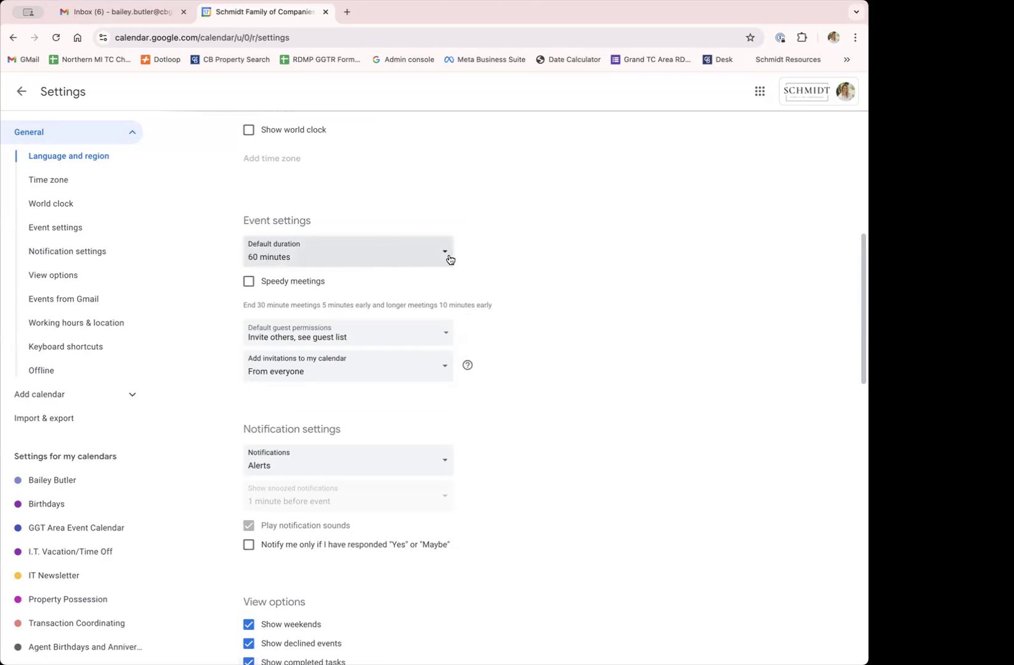
- Examine the default guest permission choices in the event settings
scroll(515, 288, down, 2)
scroll(515, 288, down, 3)
scroll(515, 288, down, 1)
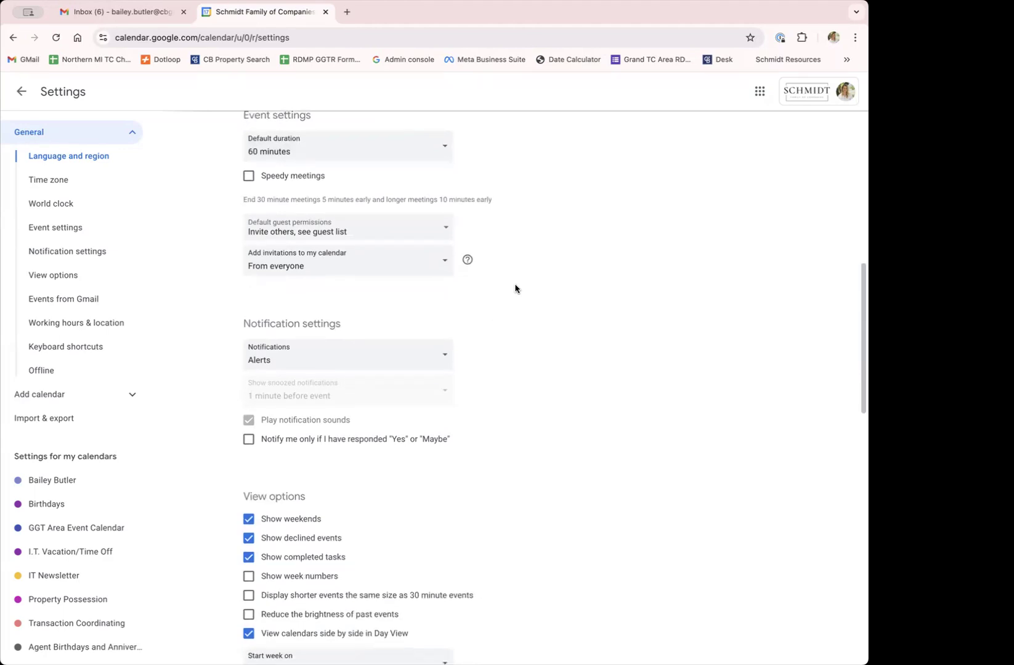
click(443, 228)
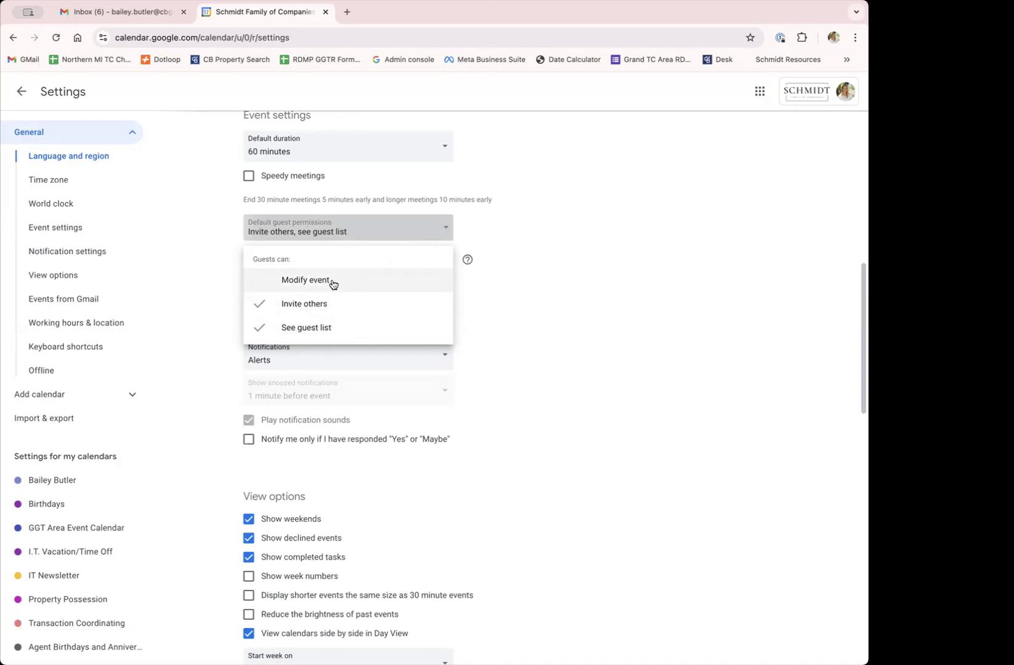
click(445, 229)
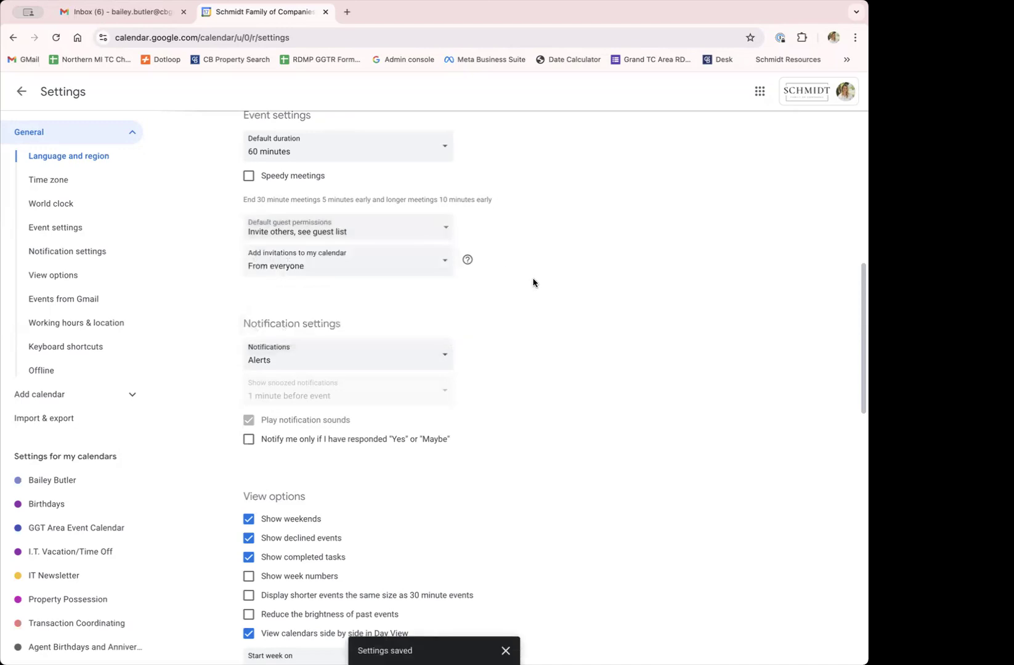
scroll(533, 282, down, 1)
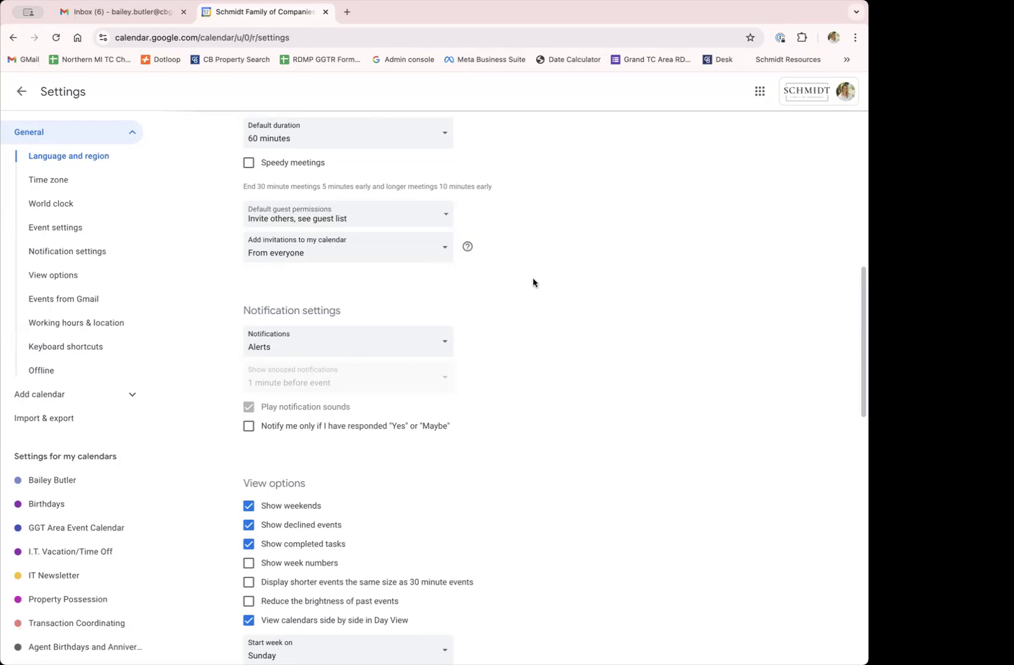
- Review the notification type choices in the notification settings and keep Alerts selected
scroll(533, 282, down, 3)
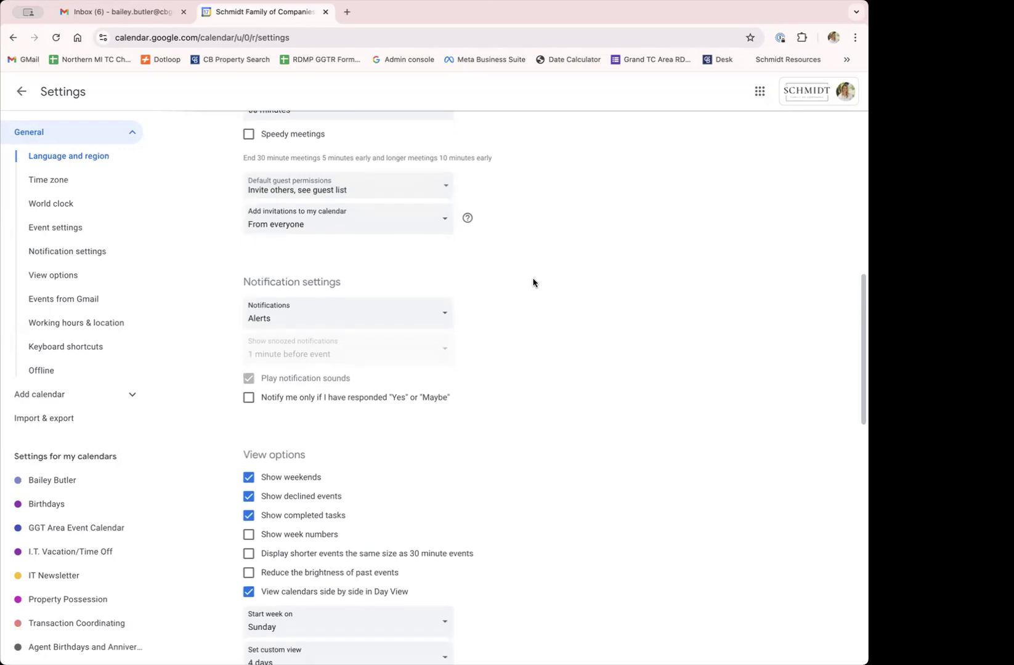
scroll(533, 283, down, 2)
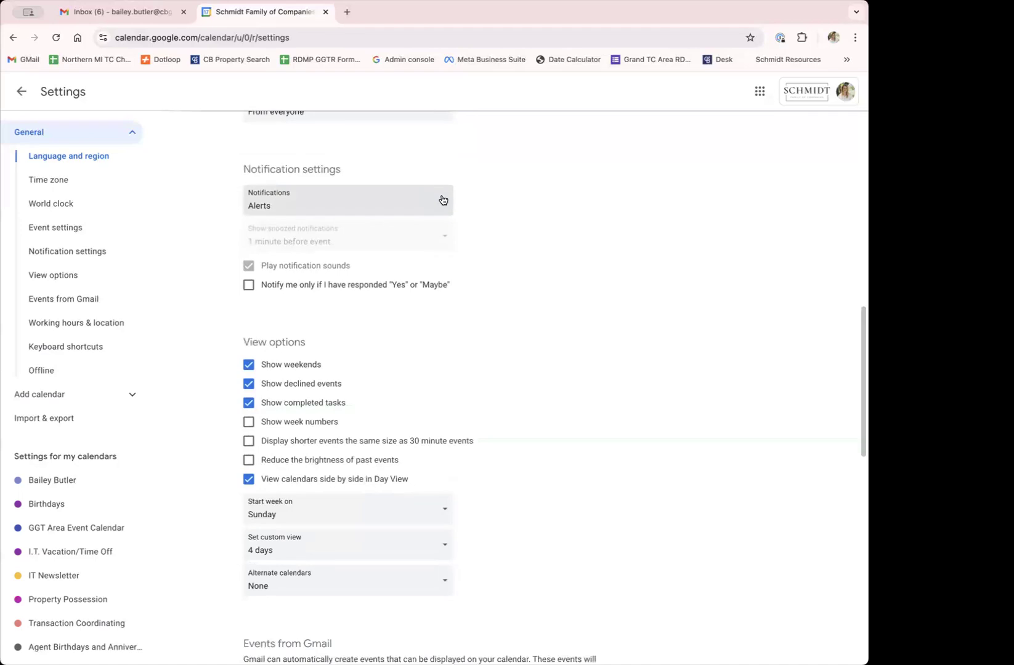
click(442, 200)
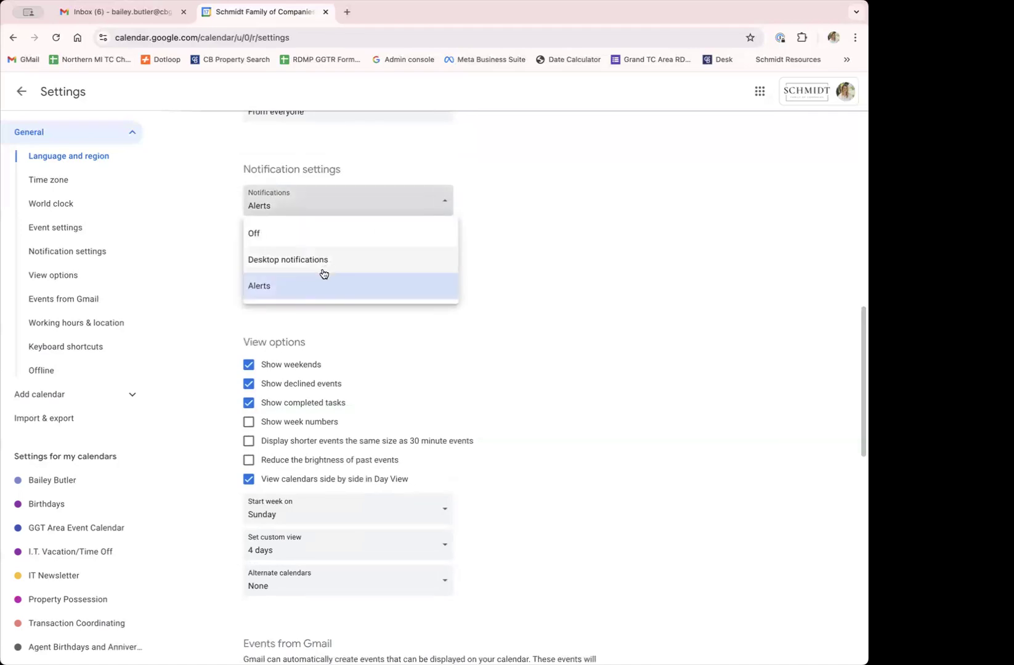
click(282, 287)
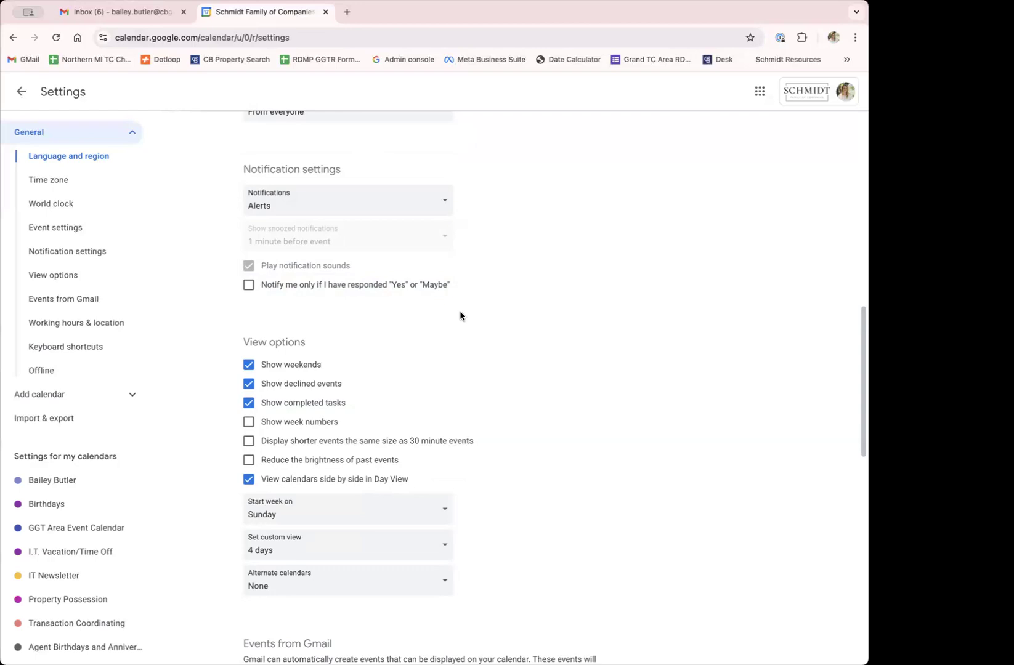
- Examine the view options and the Events from Gmail settings
scroll(460, 316, down, 3)
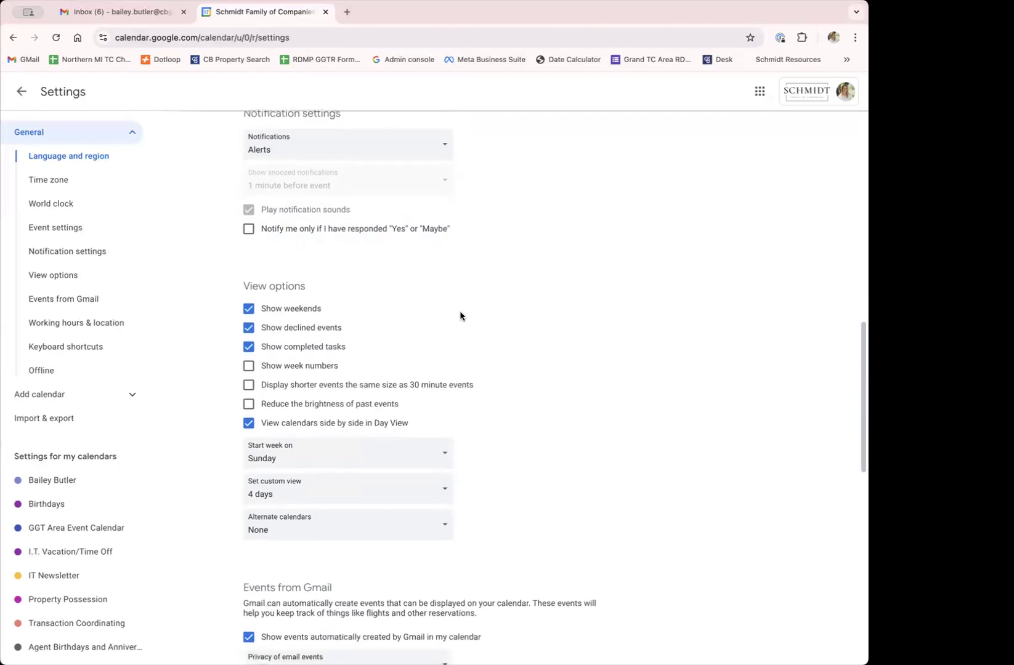
scroll(460, 316, down, 1)
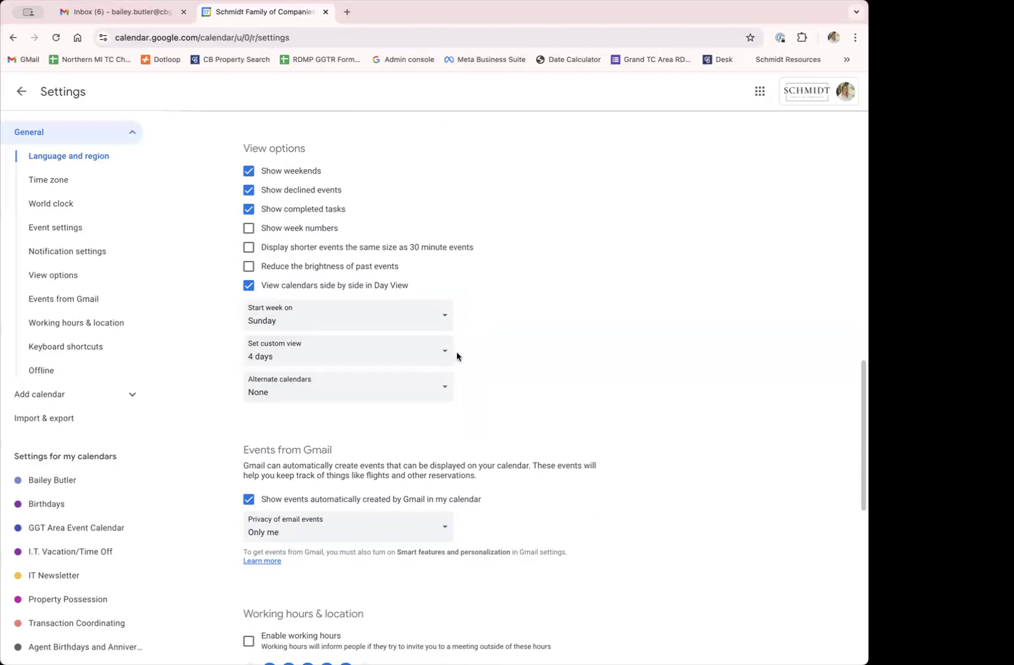
scroll(527, 428, down, 3)
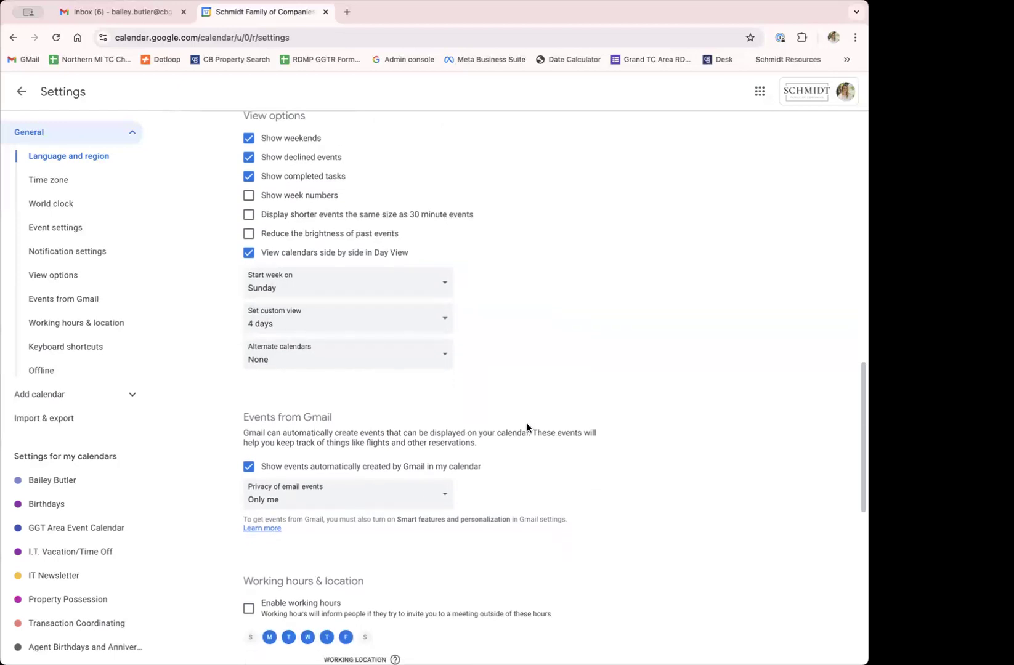
scroll(526, 426, down, 2)
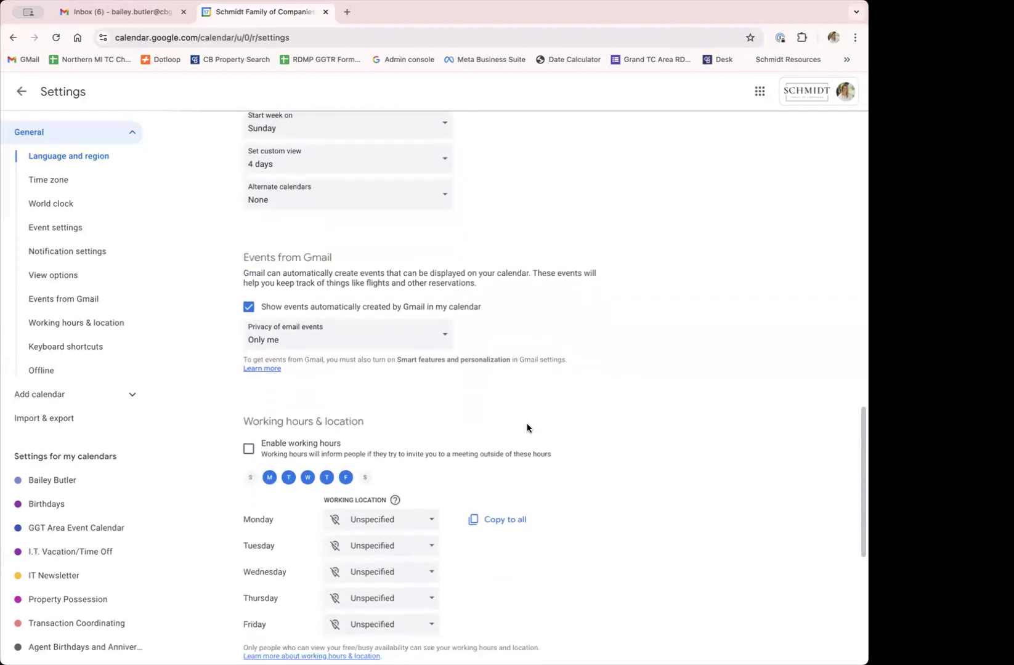
- Examine the working hours and location, keyboard shortcuts and offline settings
scroll(527, 428, down, 2)
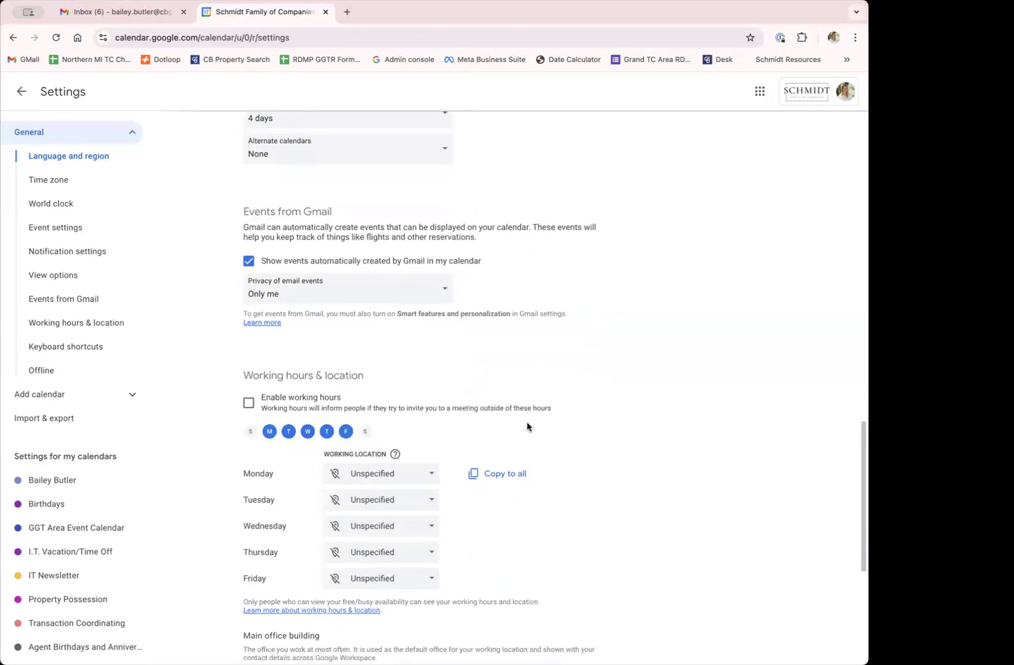
scroll(527, 425, down, 1)
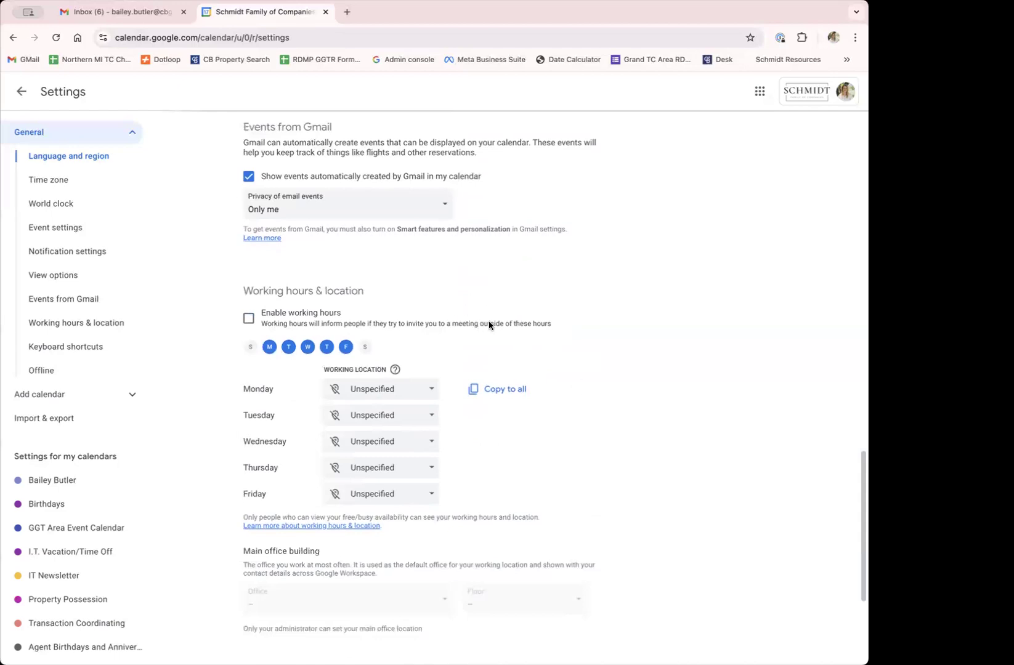
scroll(586, 472, down, 2)
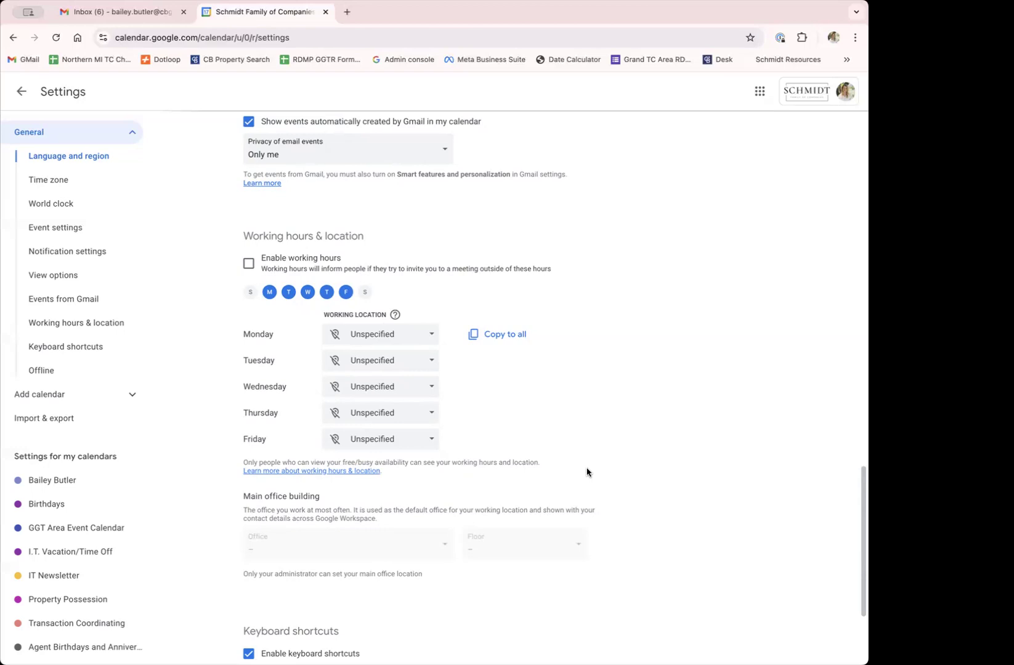
scroll(512, 483, down, 2)
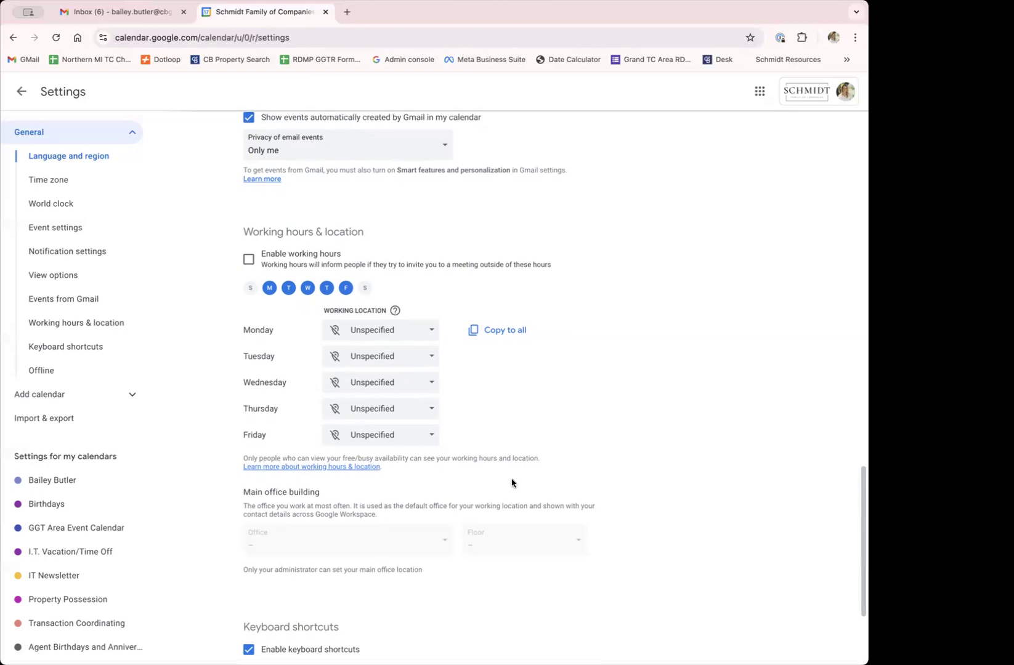
scroll(511, 482, down, 3)
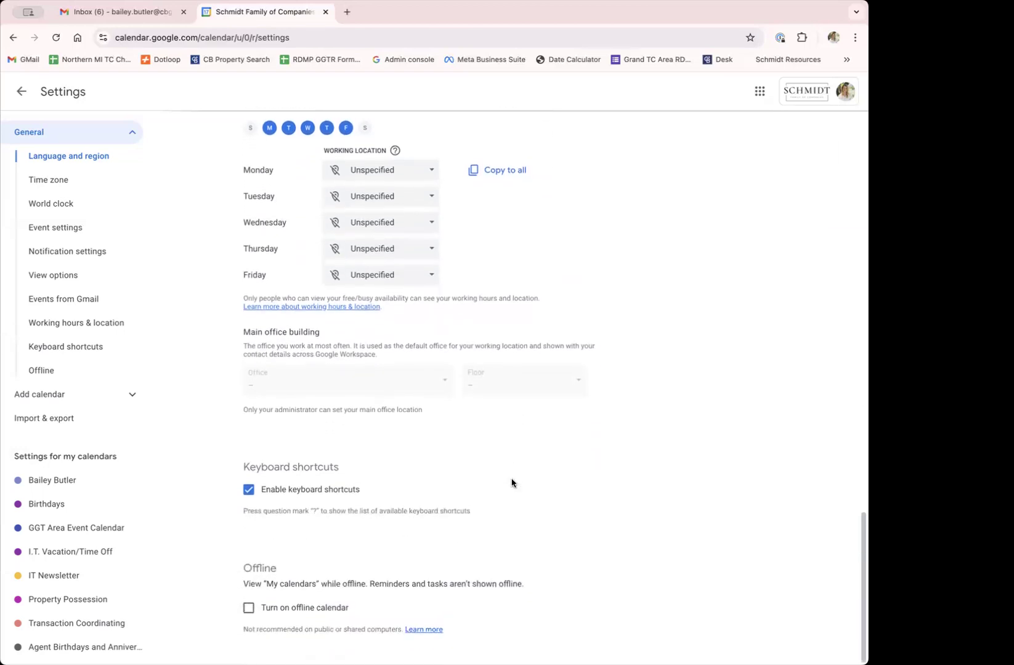
- Leave the settings page and return to the month calendar
scroll(511, 483, up, 10)
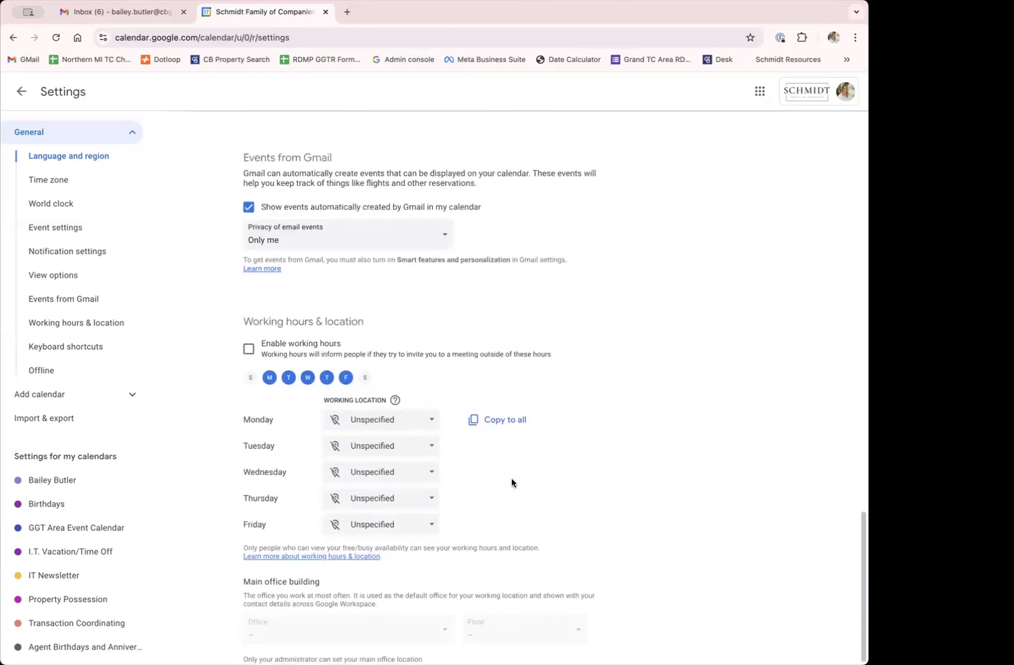
scroll(511, 483, up, 10)
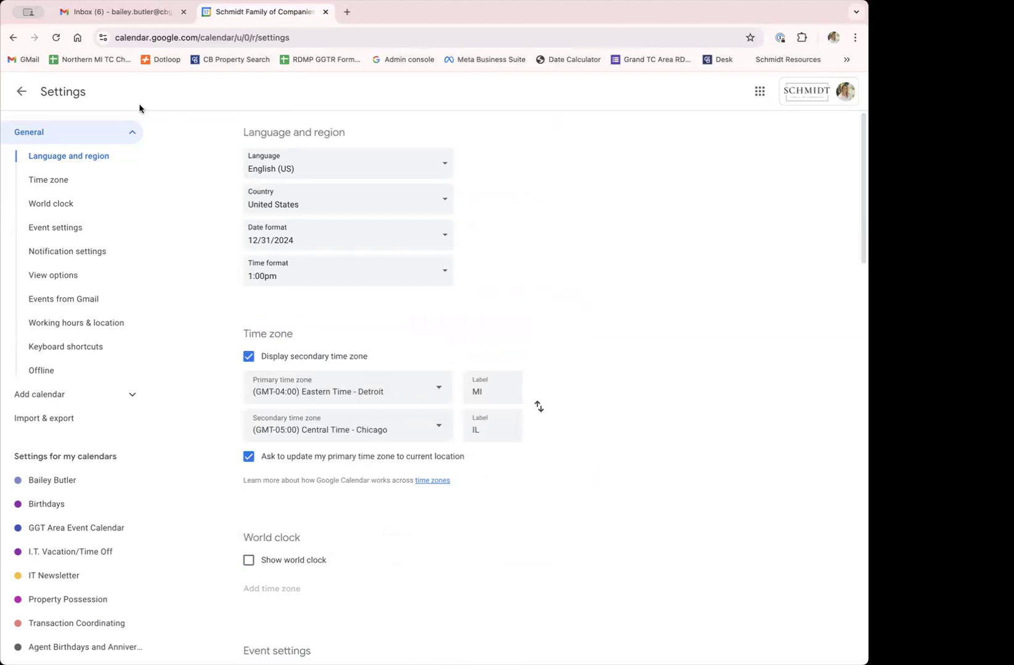
click(23, 98)
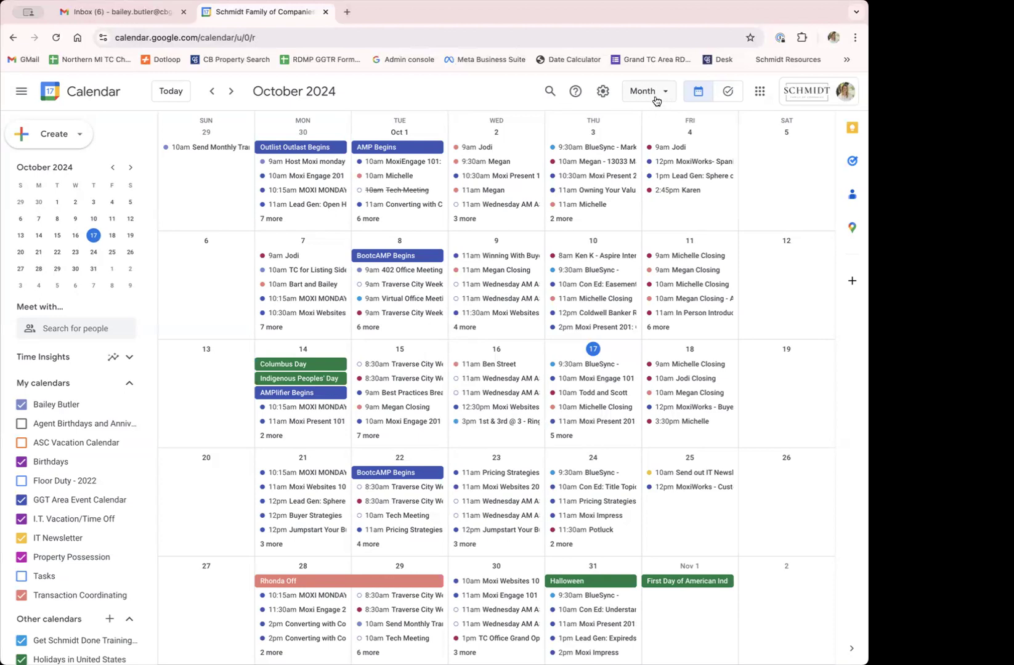
- Display the calendar in Day view, followed by Week view
click(665, 94)
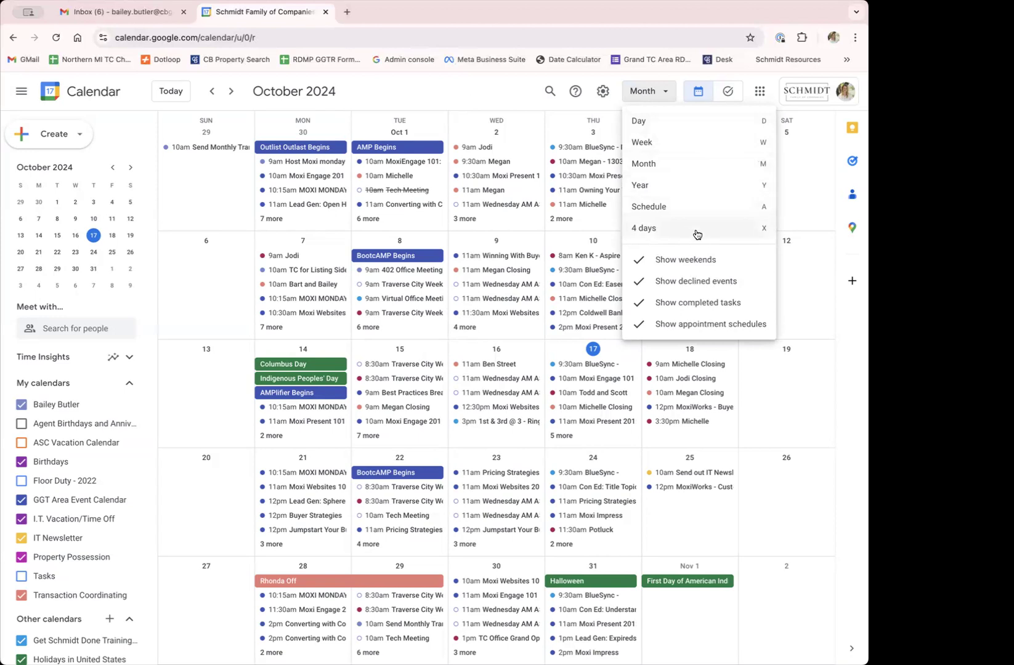
click(657, 122)
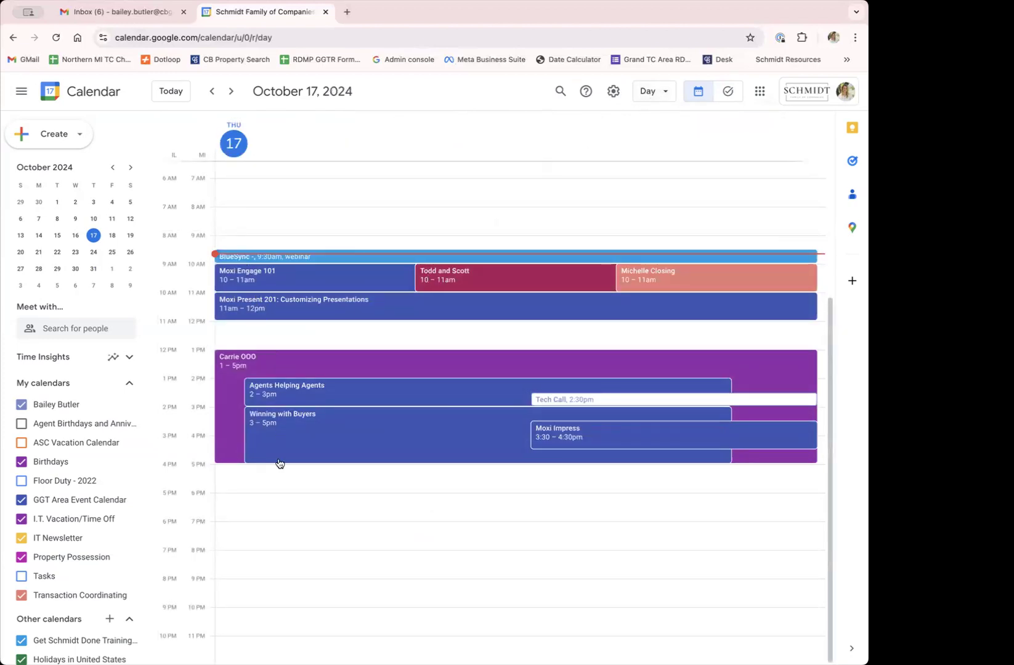
click(664, 94)
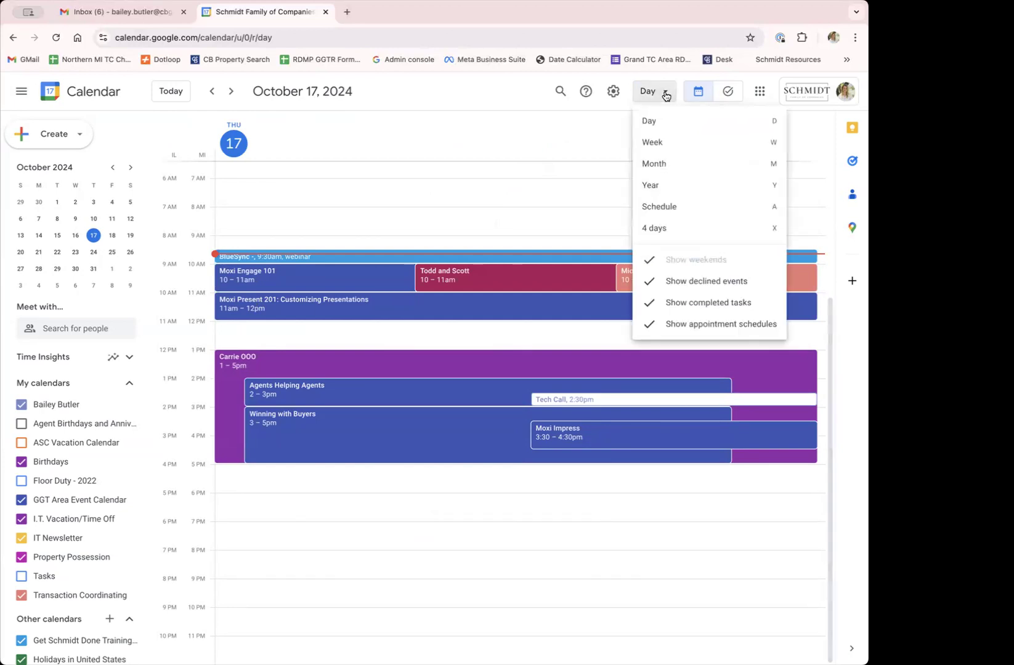
click(662, 141)
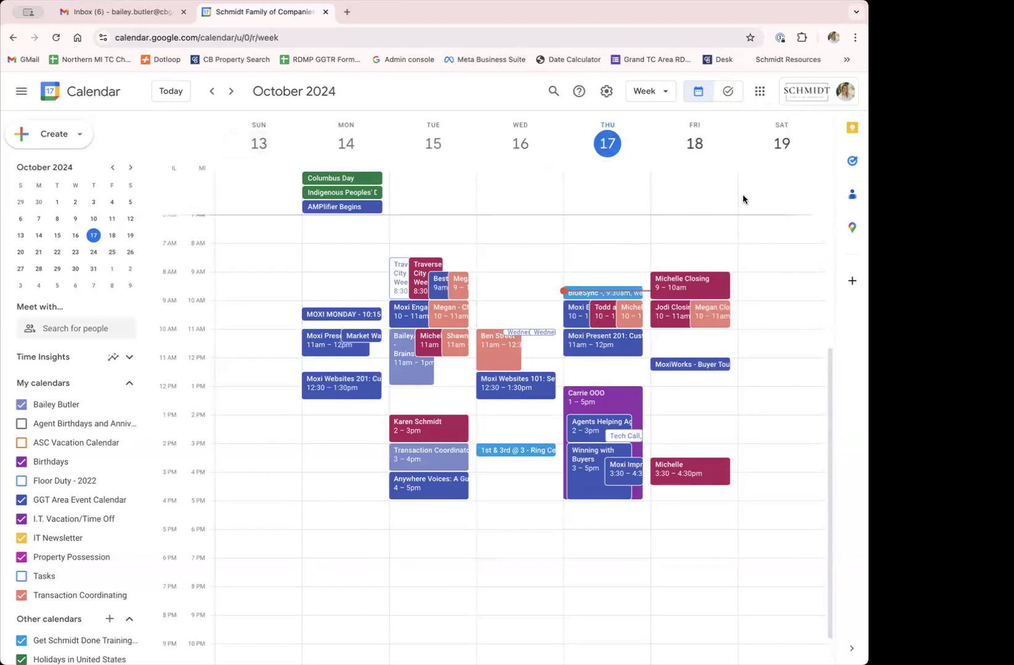
- Display the calendar in Month view, followed by Year view
click(664, 100)
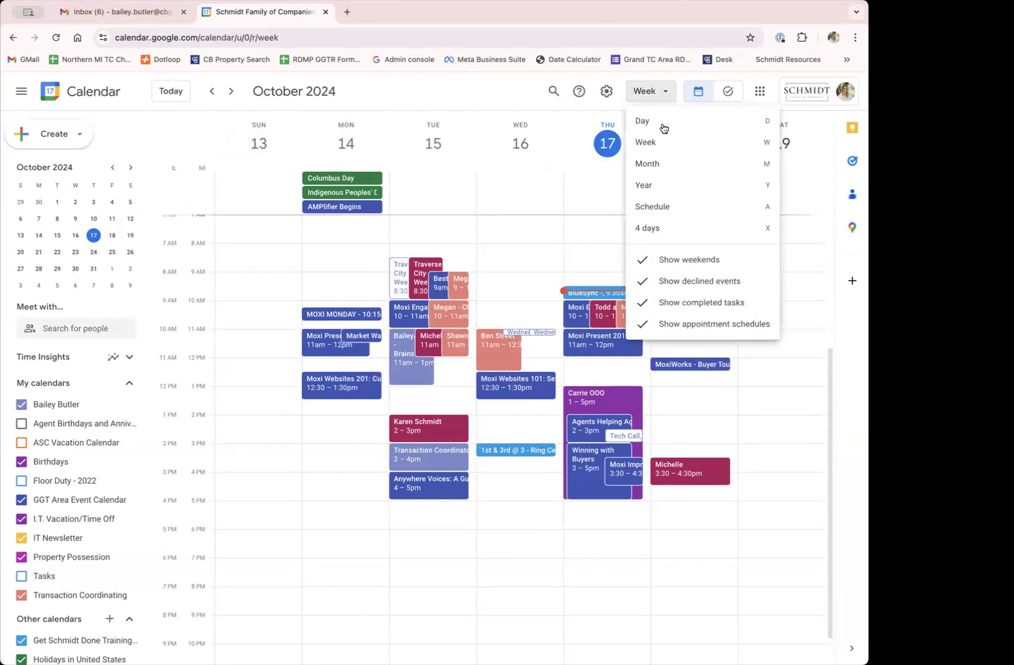
click(660, 166)
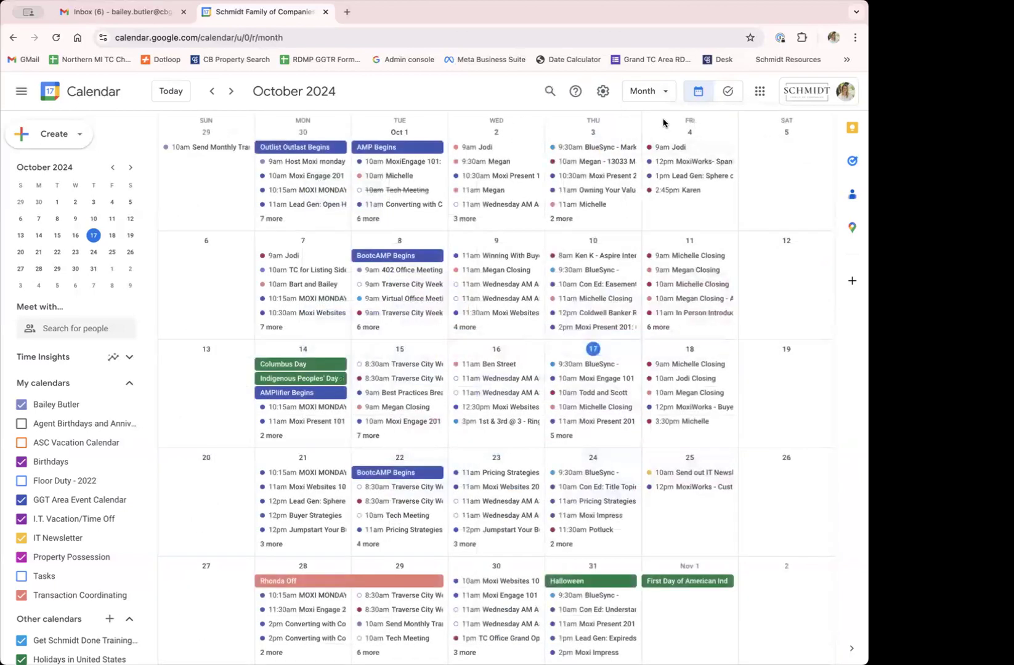
click(666, 98)
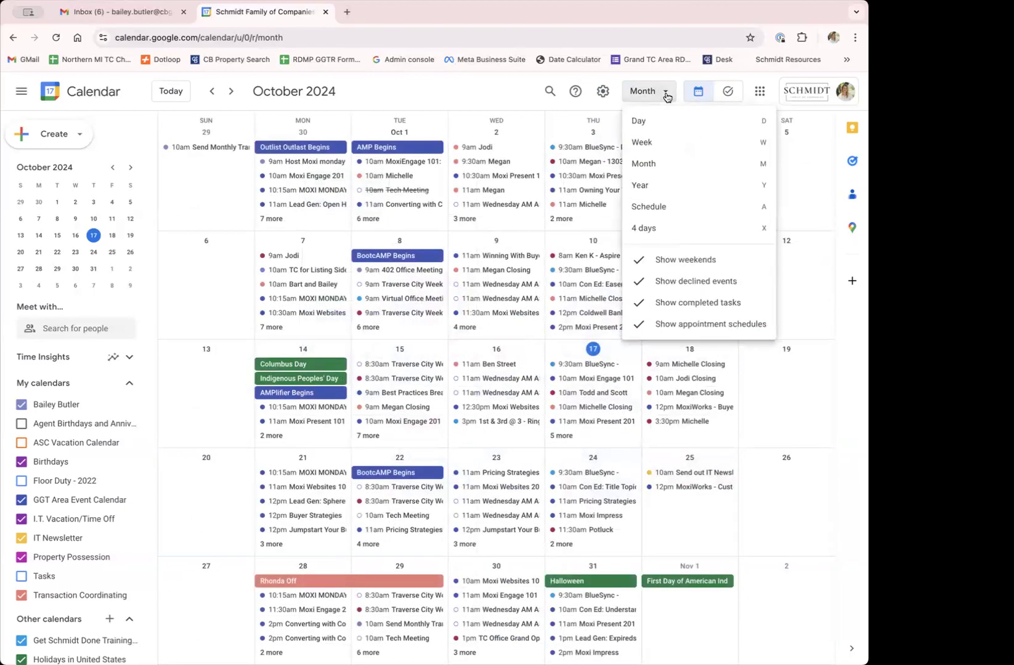
click(652, 183)
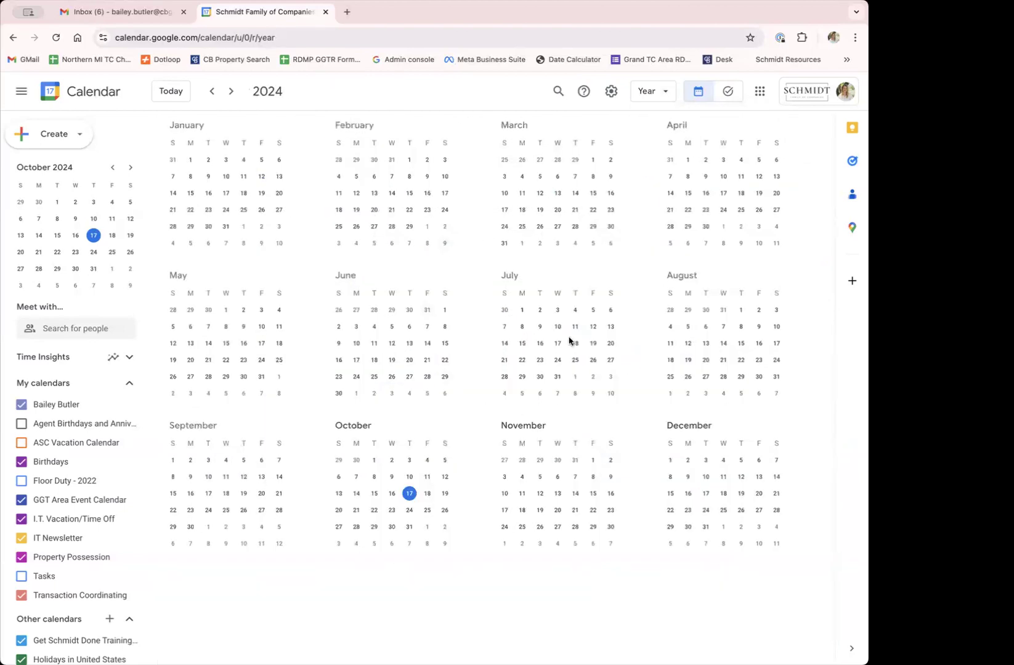
- Show the Schedule view, return to Day view and check the remaining view choices
click(663, 93)
click(658, 207)
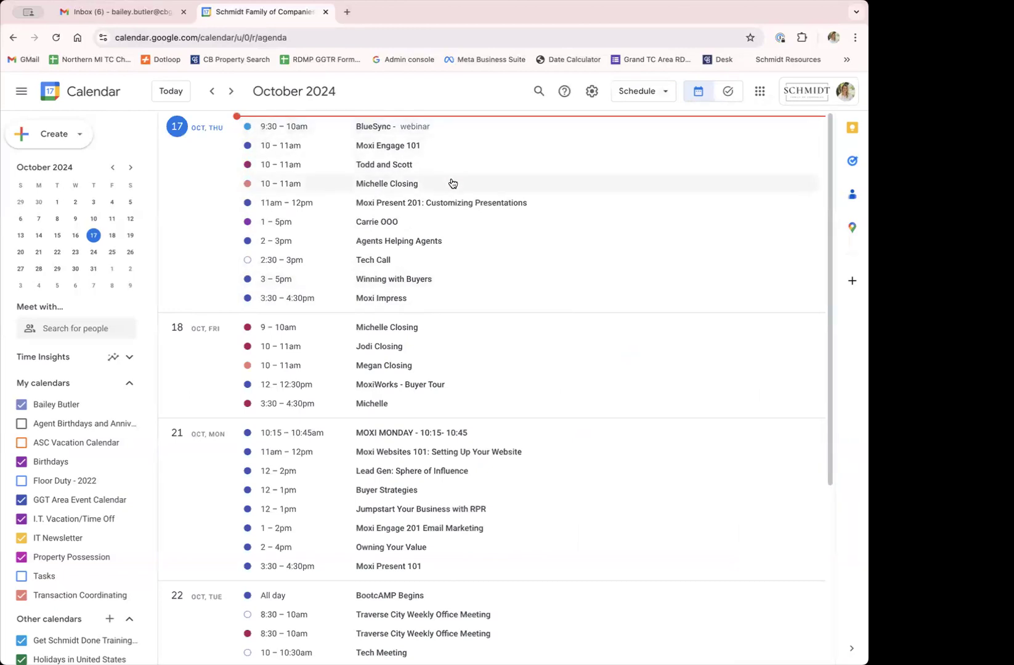
click(668, 94)
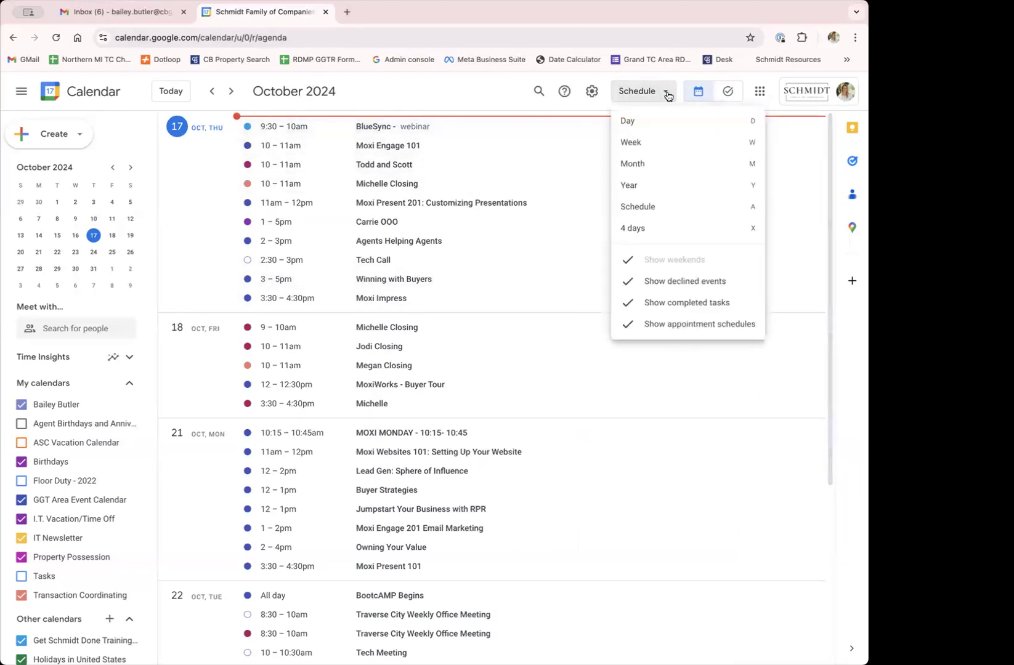
click(639, 121)
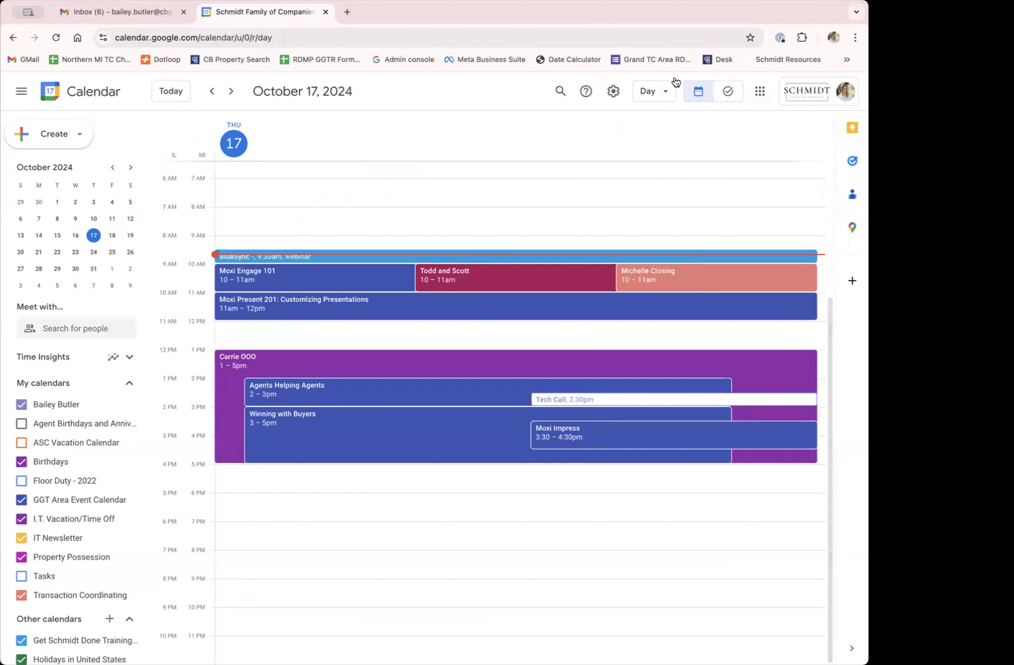
click(663, 95)
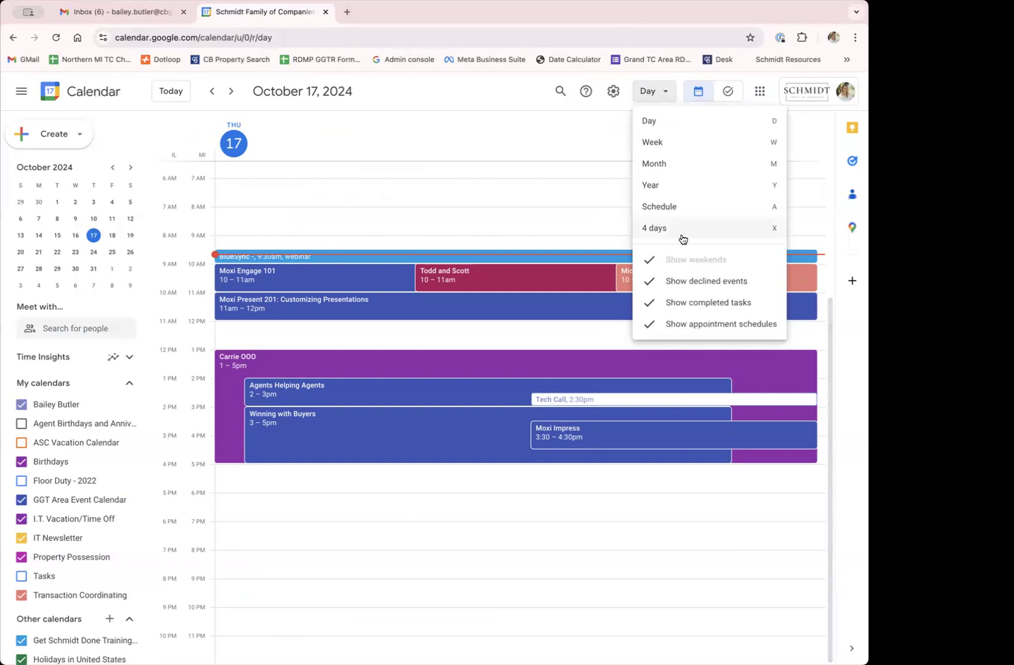
click(665, 94)
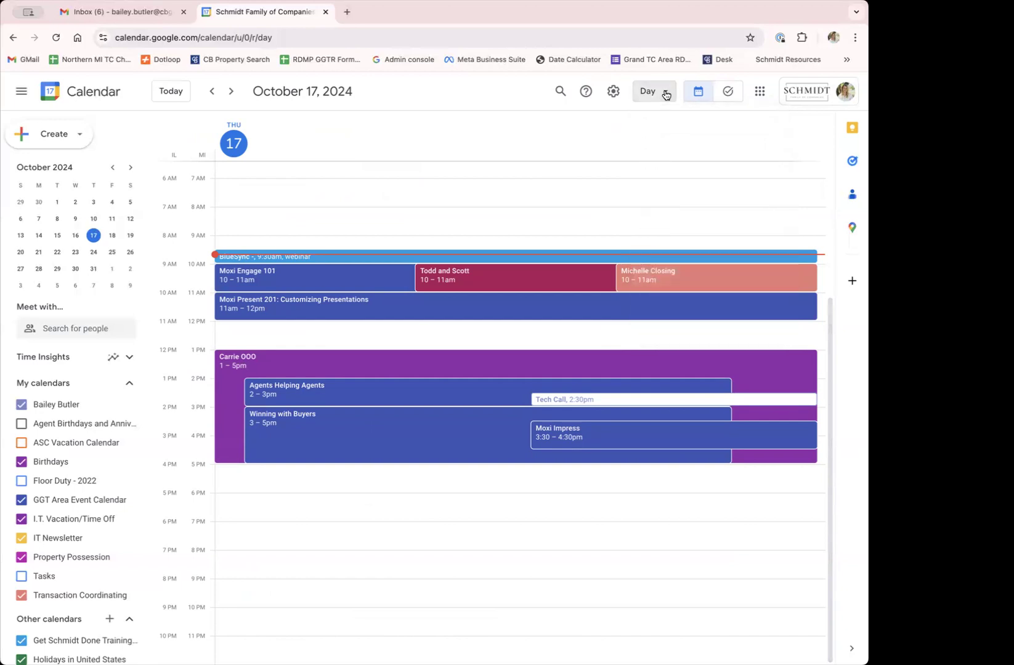
- Switch from the calendar to the tasks page and add a task titled "Send Reports" to My Tasks
click(726, 92)
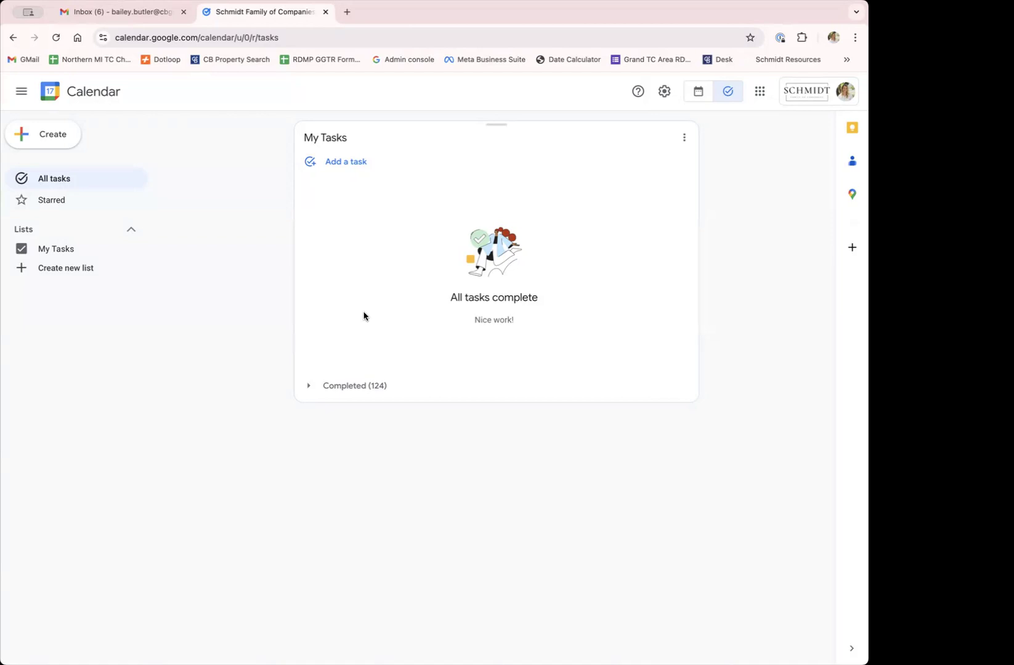
click(345, 171)
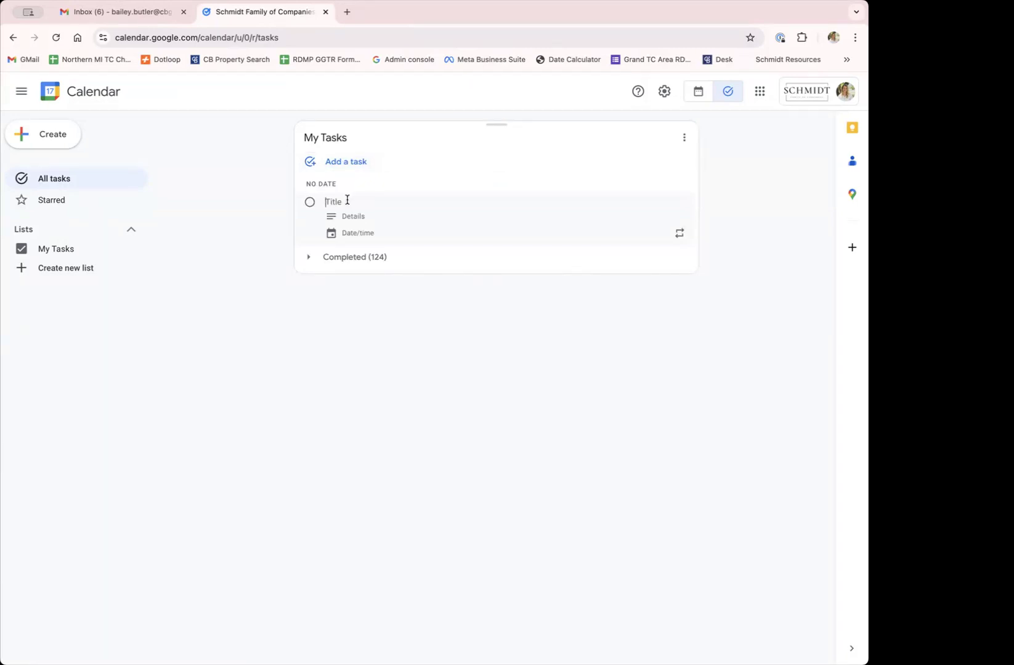
text(Send Reports)
click(346, 214)
click(359, 234)
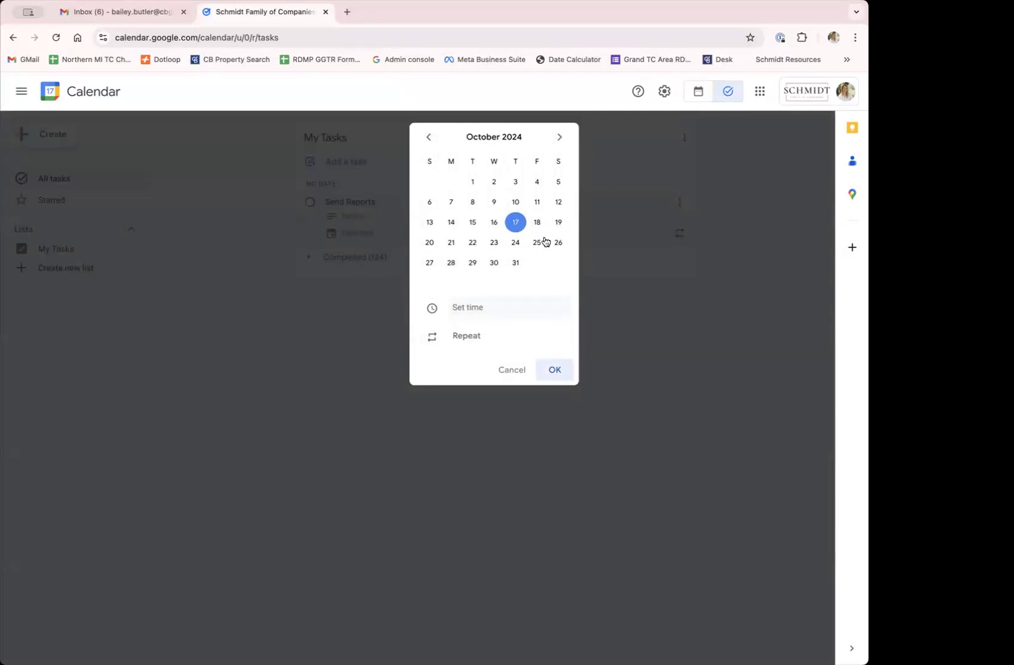
click(517, 265)
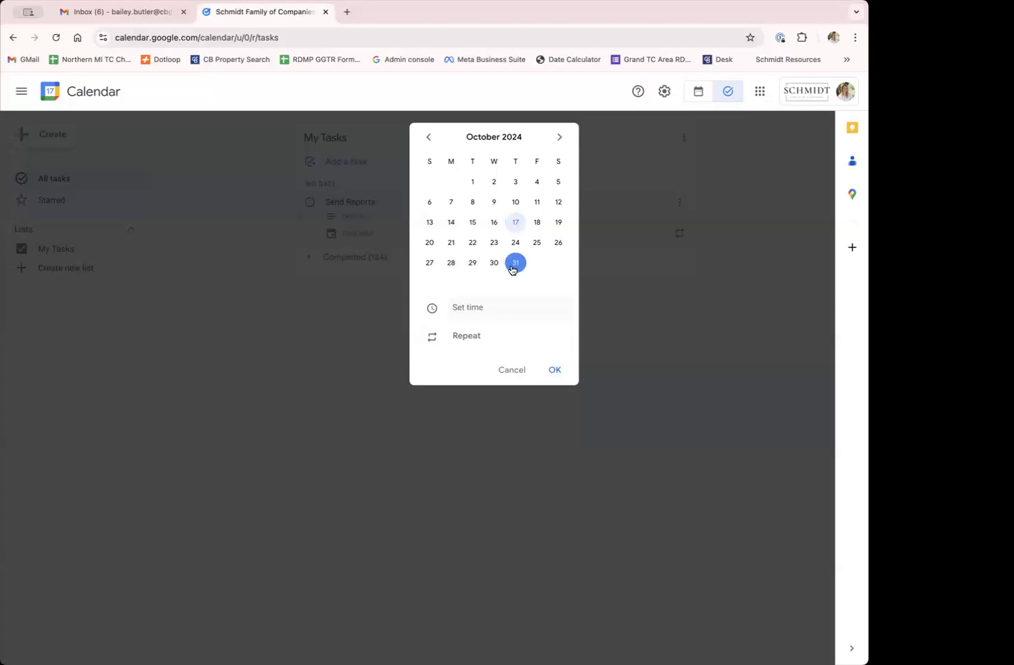
click(477, 308)
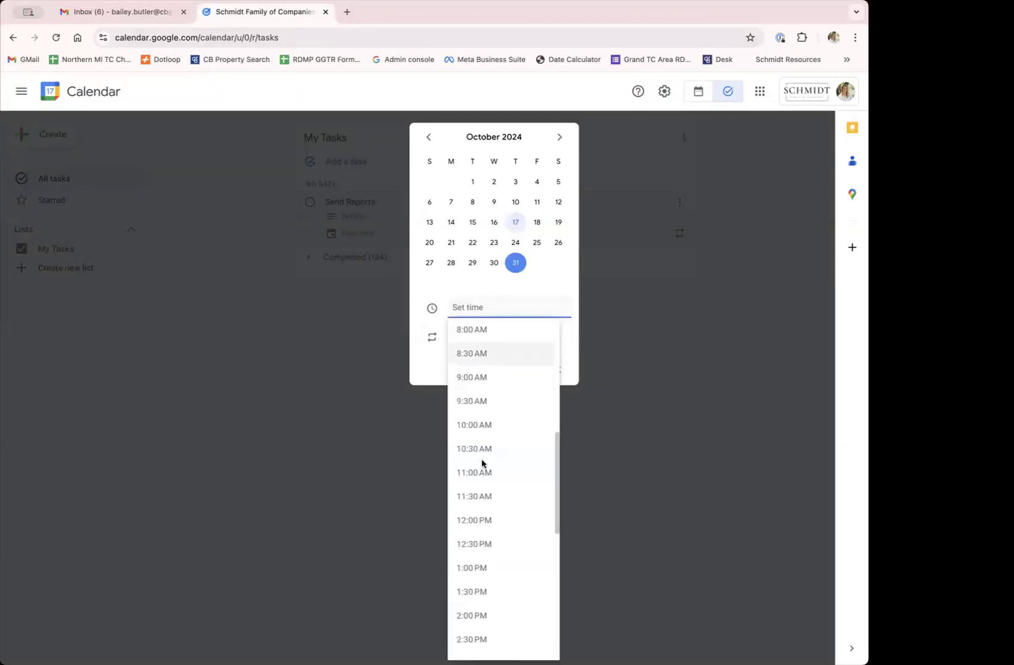
click(483, 497)
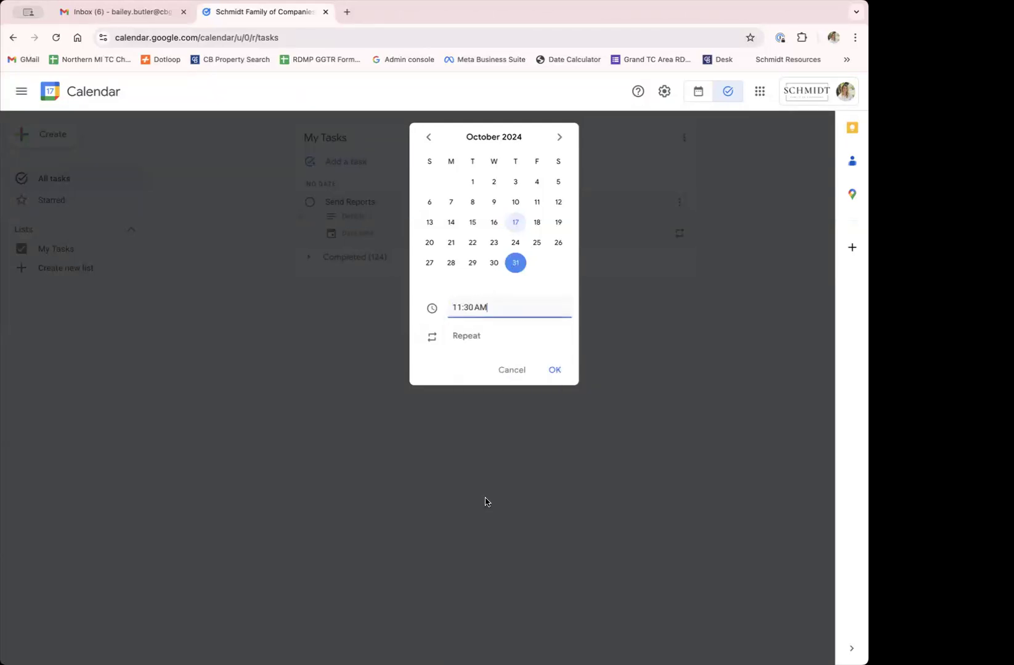
click(474, 338)
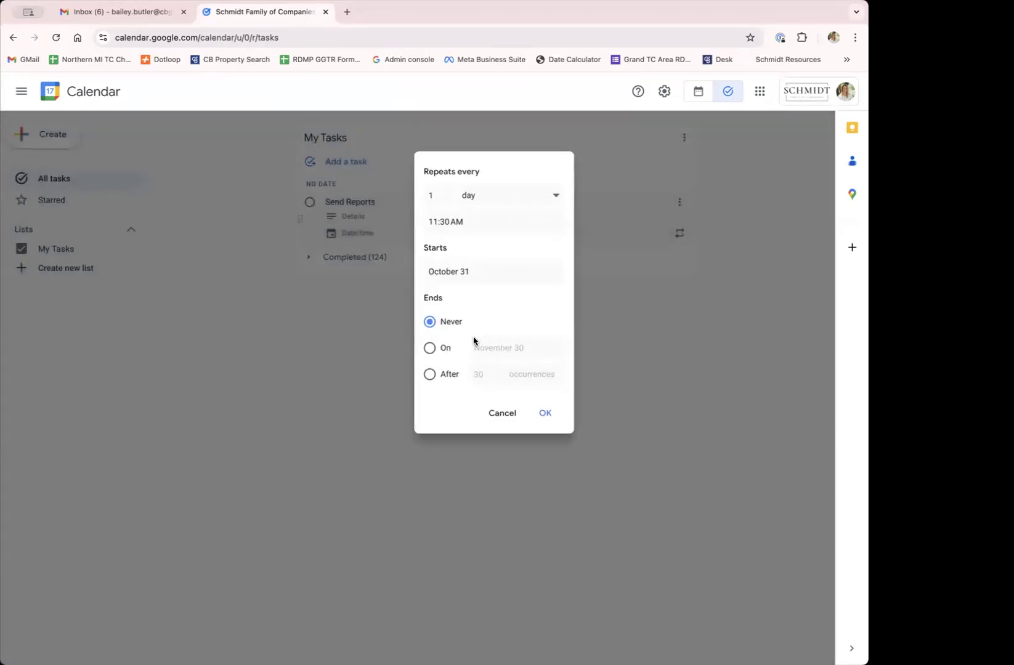
click(507, 417)
- Set the date of the "Send Reports" task to today, October 17, 2024, without a time
click(385, 228)
click(553, 370)
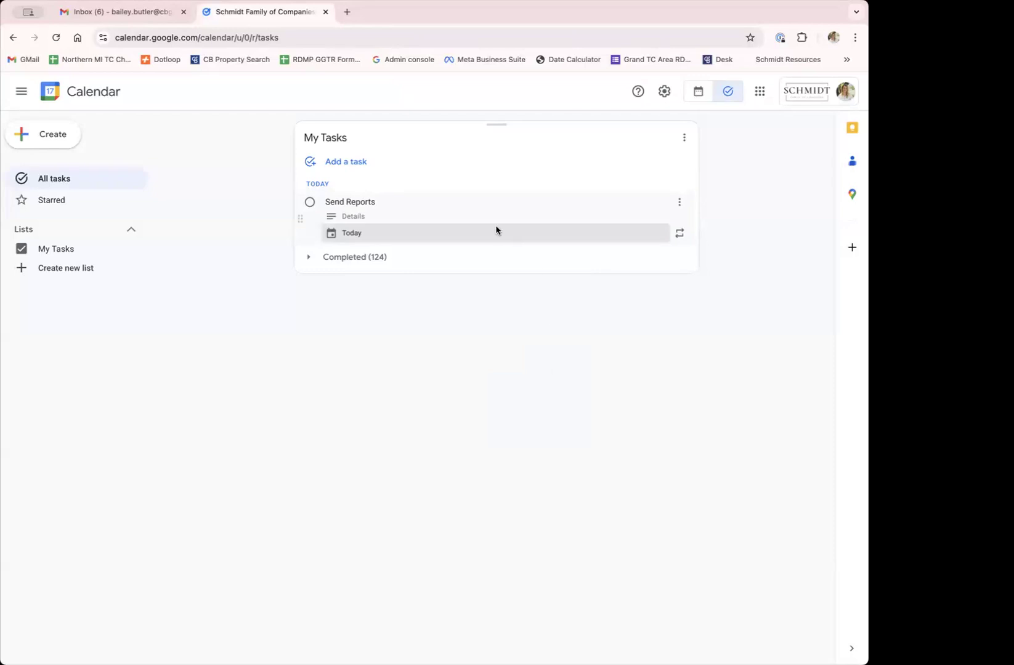
click(476, 308)
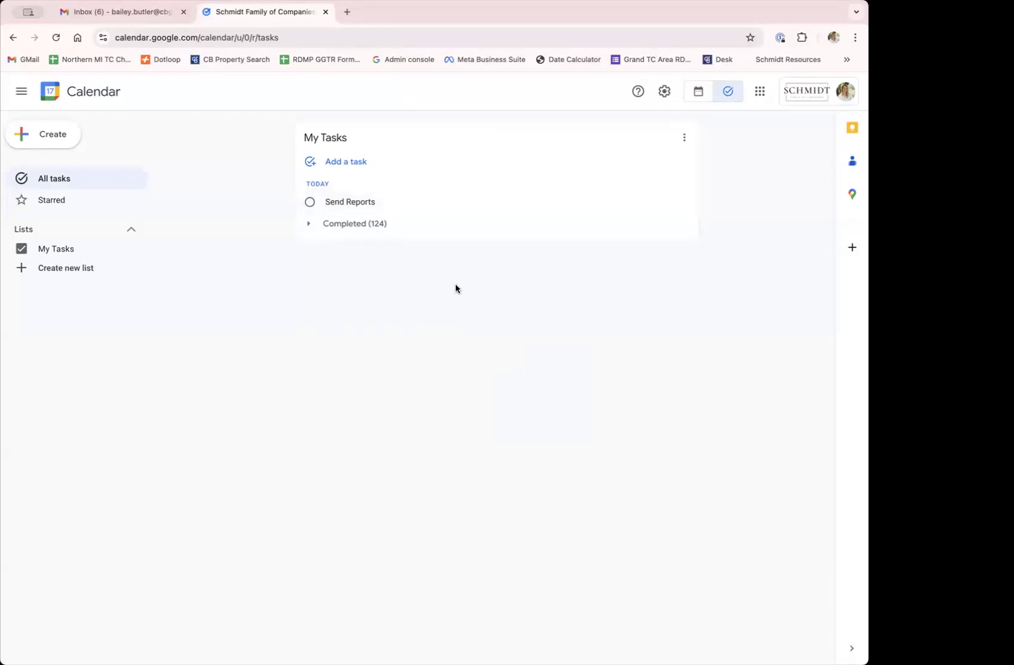
- Reopen the "Send Reports" task to review its details and date, and check the Google apps launcher
click(351, 201)
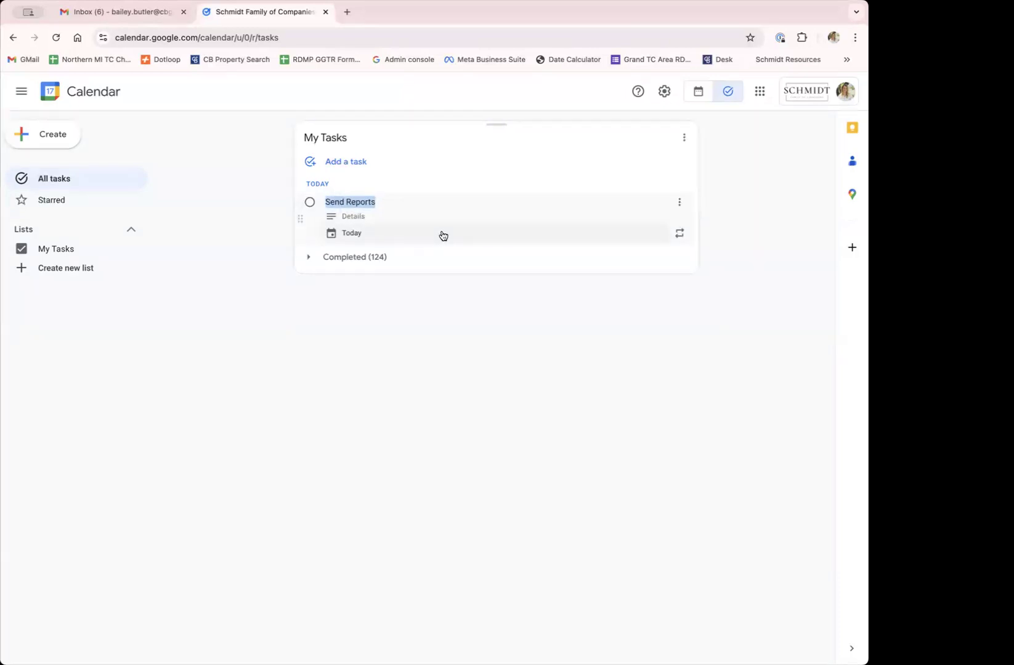
click(242, 284)
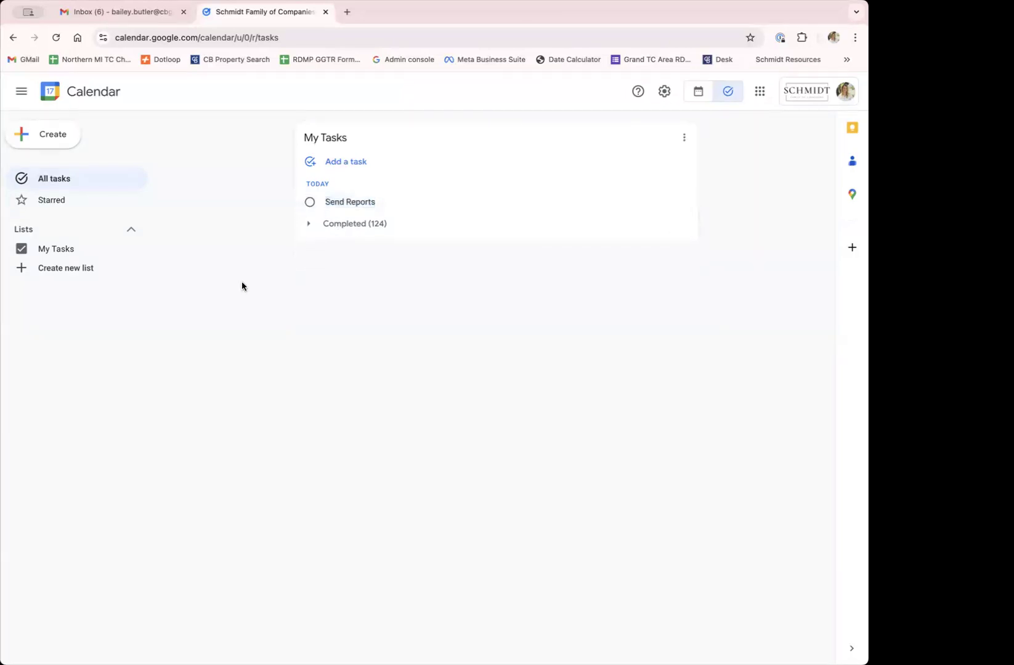
click(341, 207)
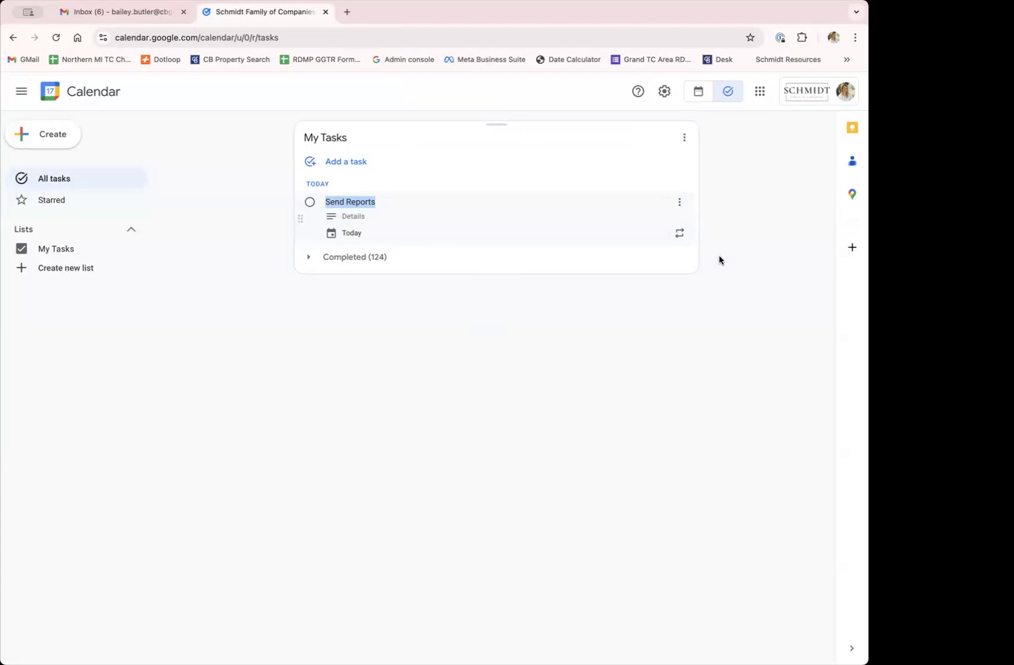
click(748, 179)
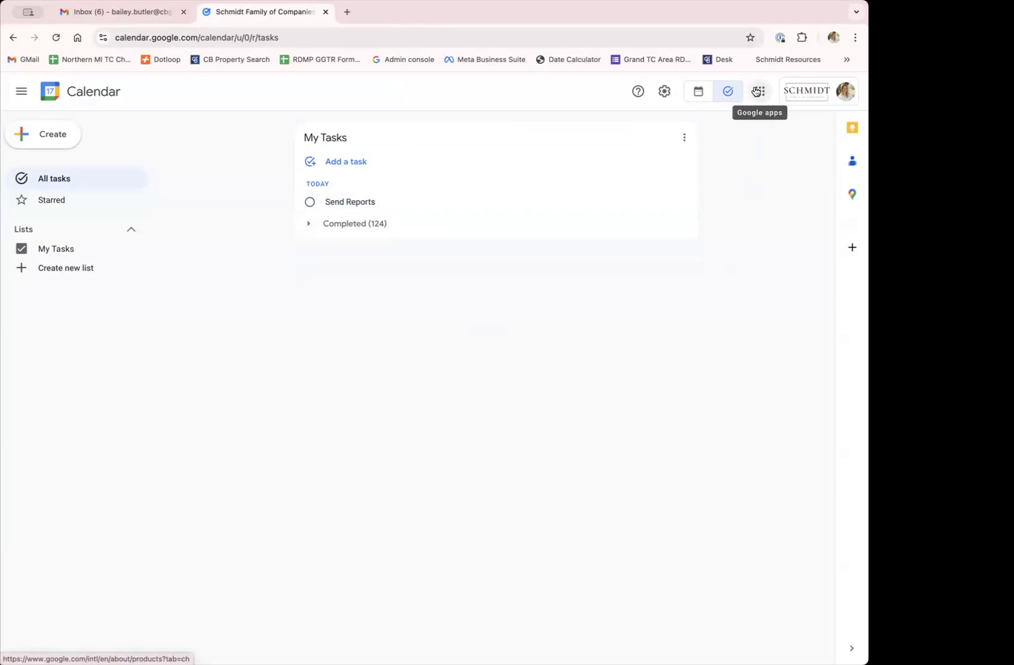
click(757, 92)
click(756, 92)
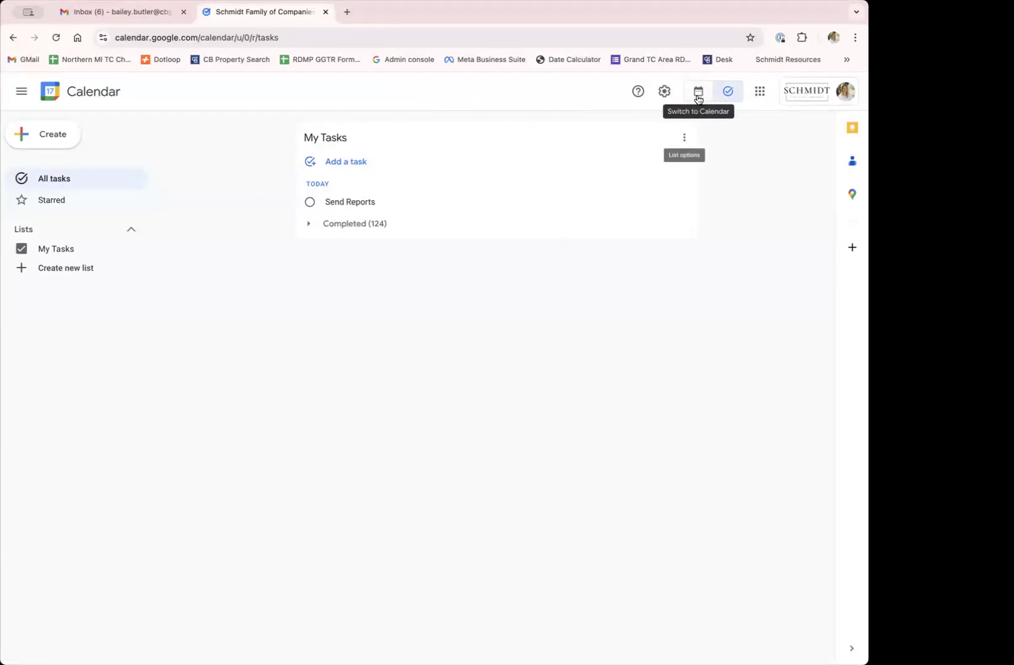
- Return from tasks to the calendar, look over the calendar lists, and display October 2024 in Month view
click(696, 92)
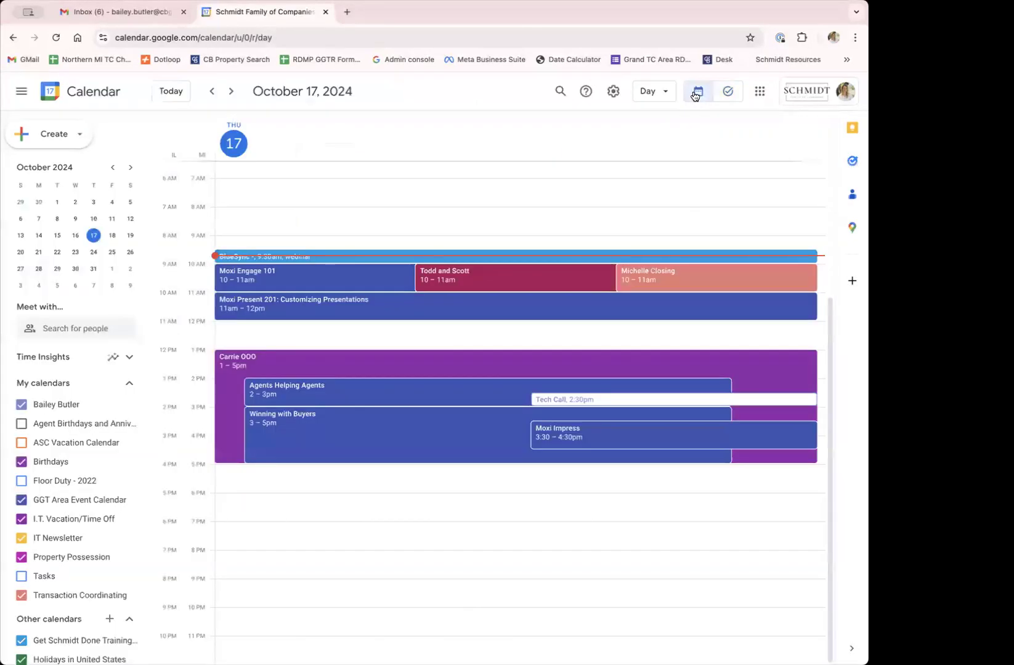
scroll(91, 427, down, 1)
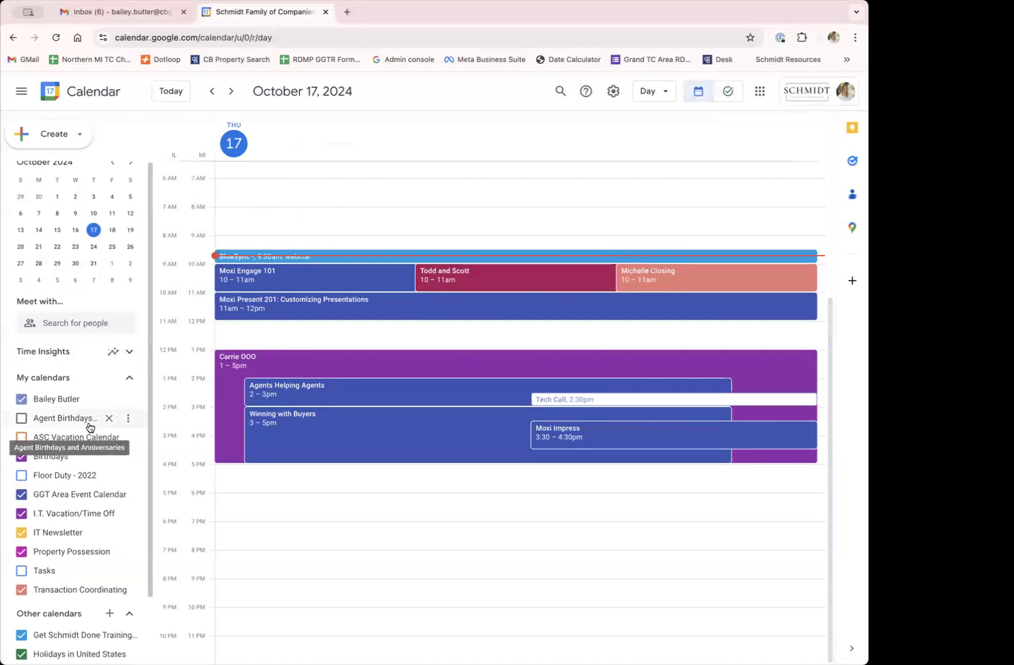
scroll(90, 427, up, 1)
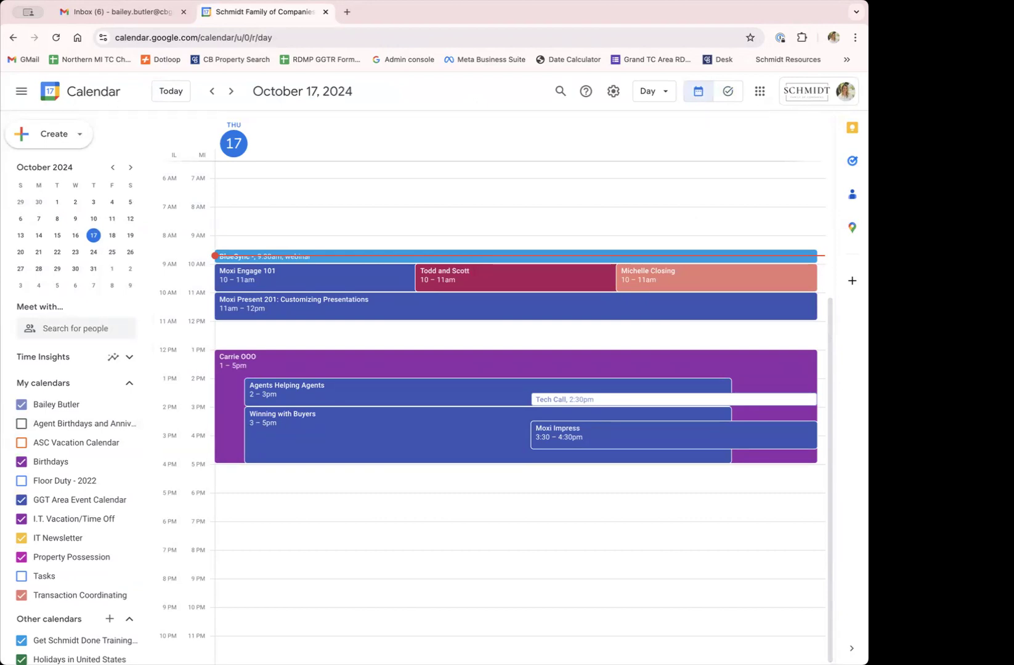
scroll(92, 422, down, 3)
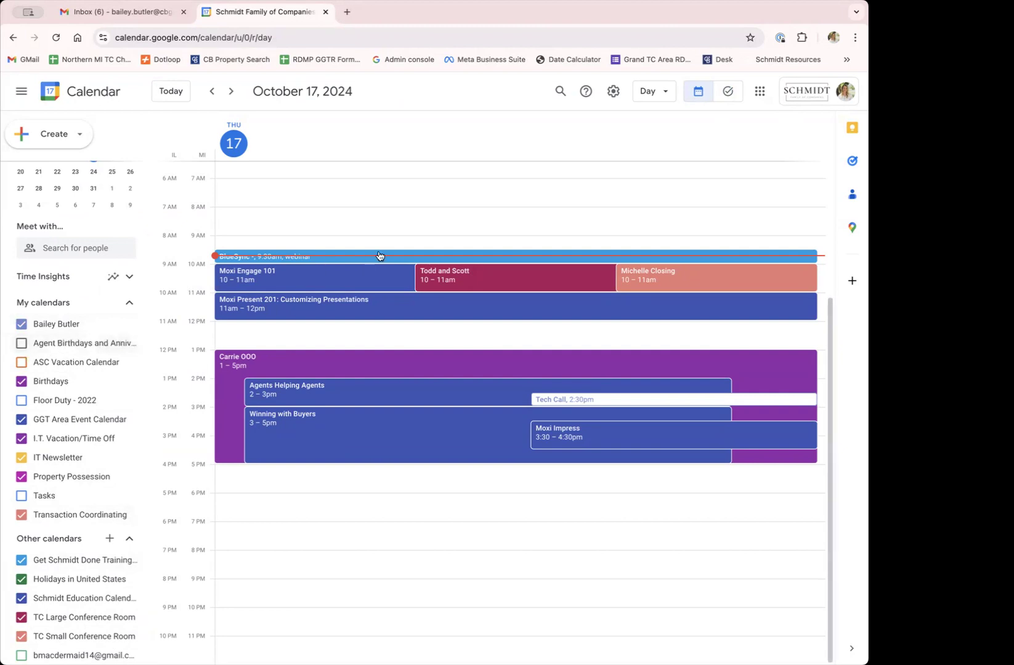
click(658, 94)
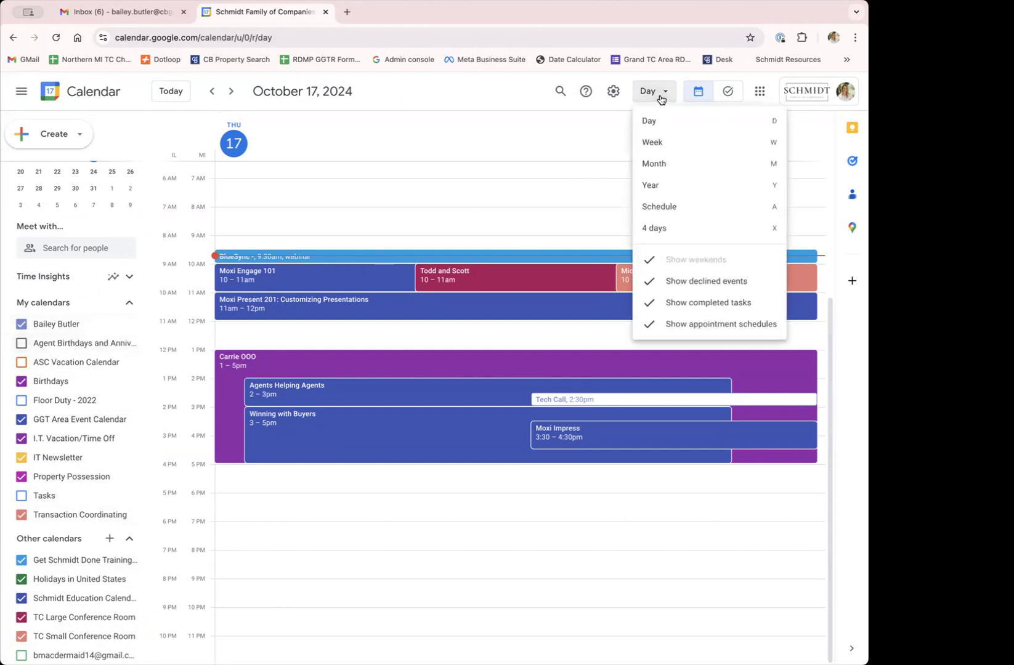
click(667, 164)
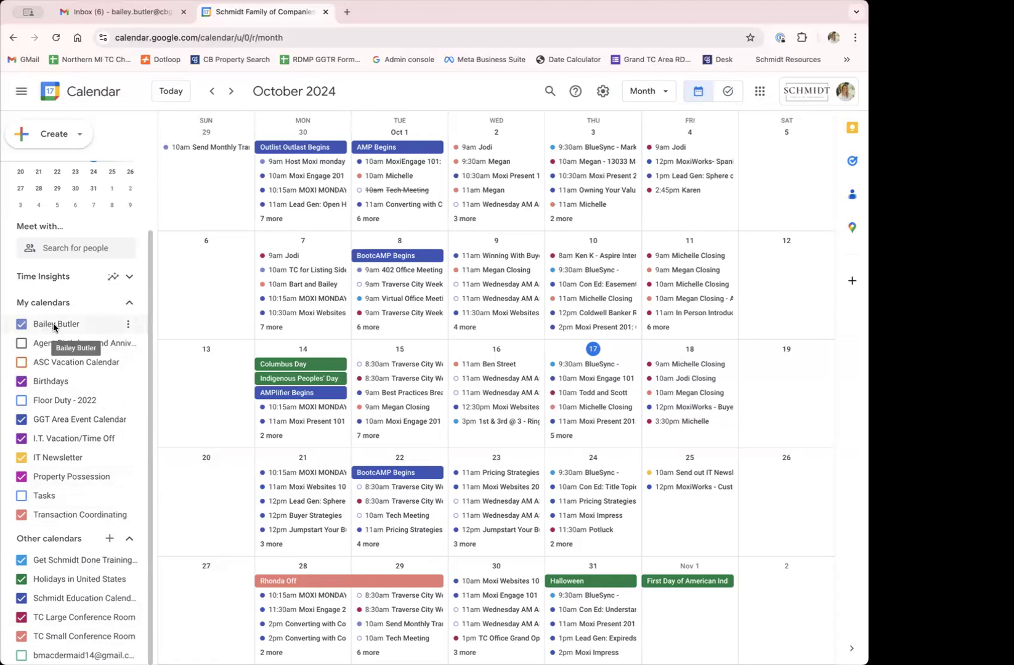
- Open the settings and sharing page of the account owner's primary calendar and look over its basic settings
click(128, 326)
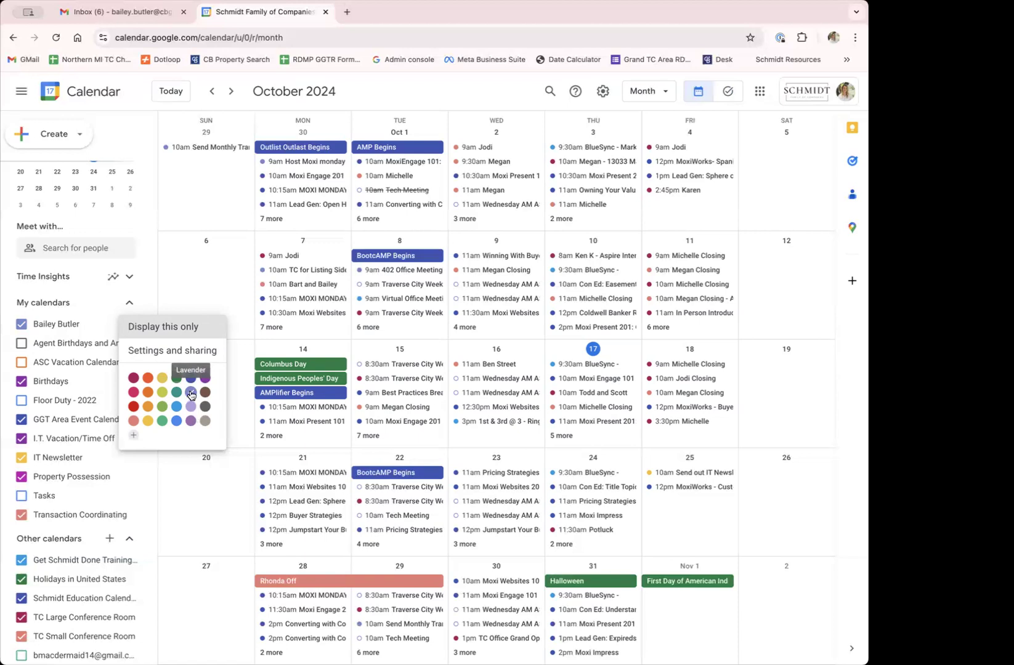
click(170, 357)
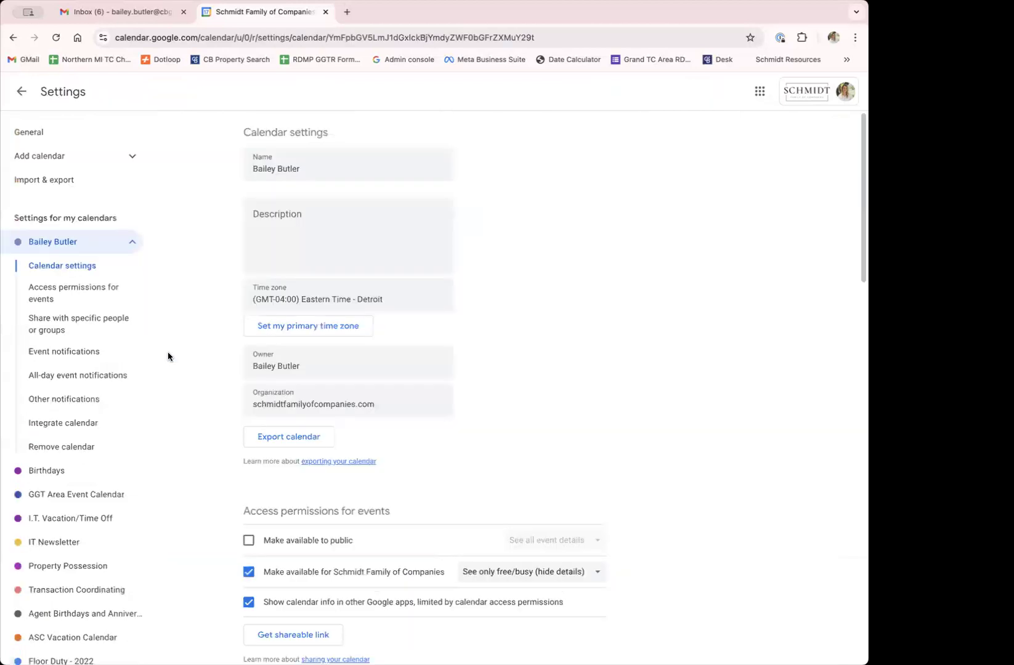
click(555, 370)
scroll(554, 370, down, 1)
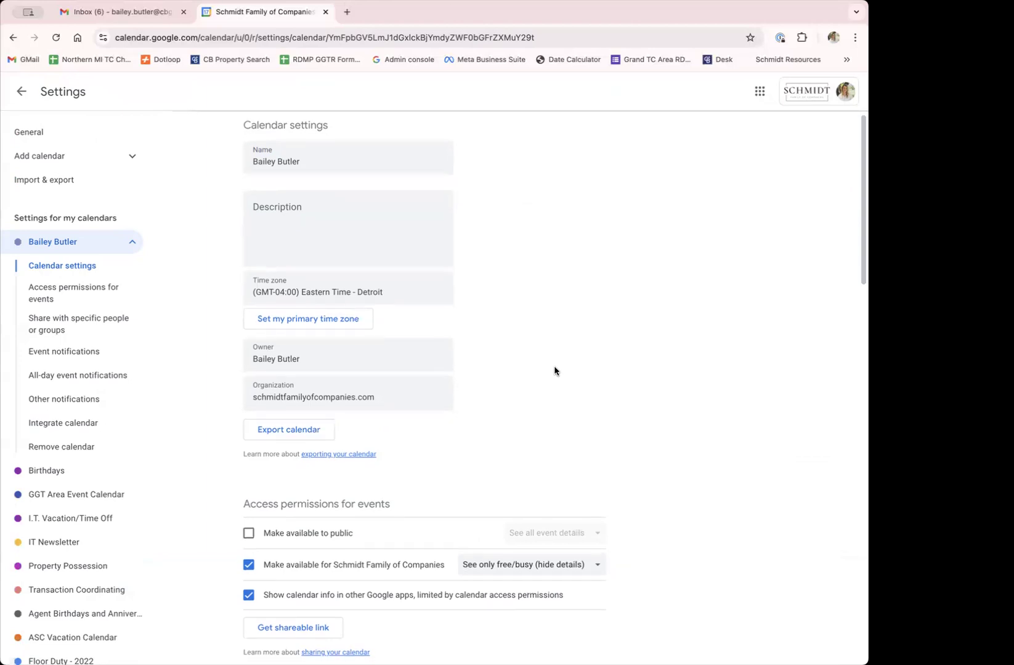
scroll(554, 371, down, 3)
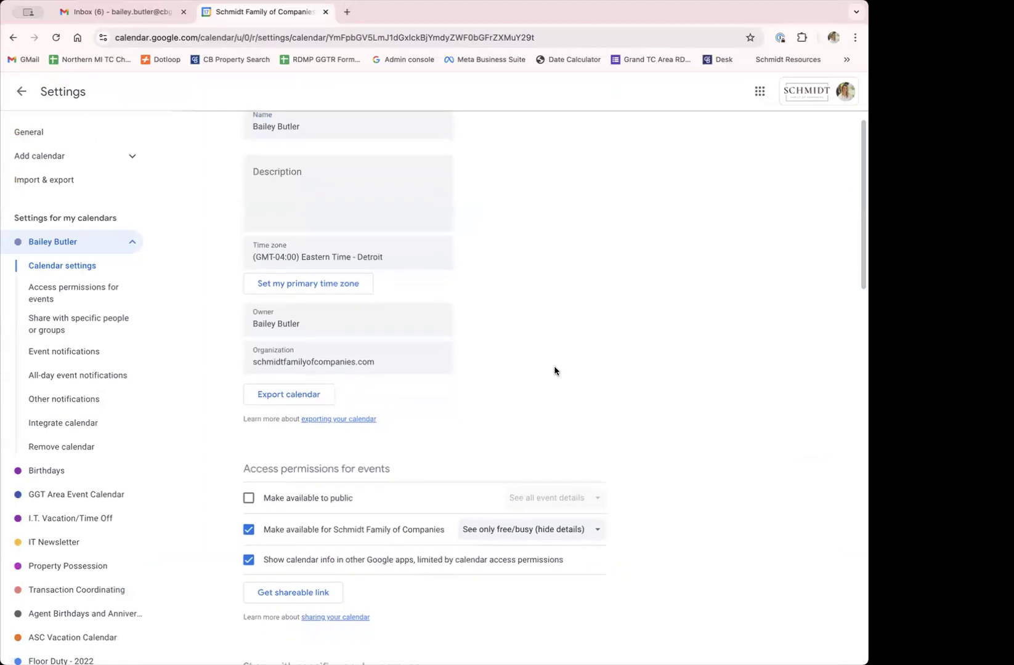
scroll(554, 371, up, 3)
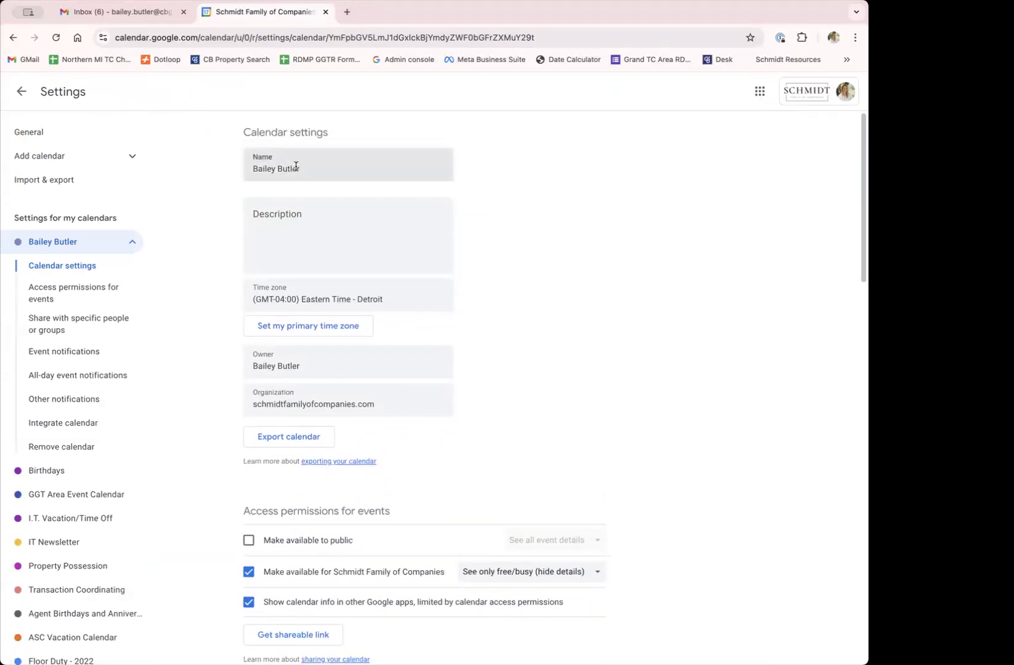
- Give the primary calendar the description "Work Profile Calendar"
click(287, 229)
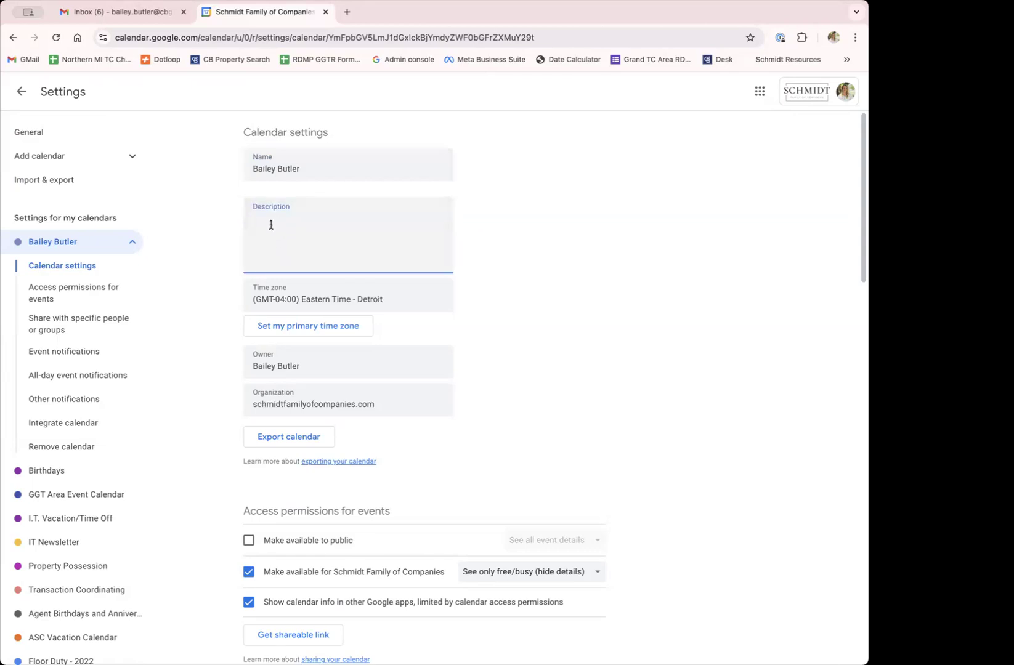
scroll(286, 250, down, 2)
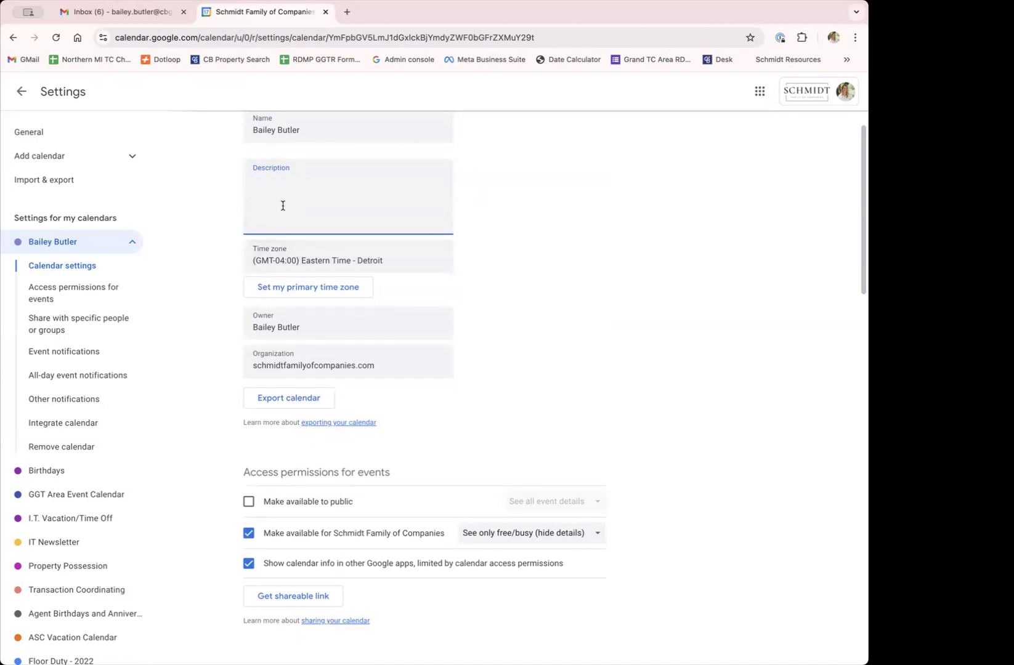
text(Work Profile Calendar)
click(548, 257)
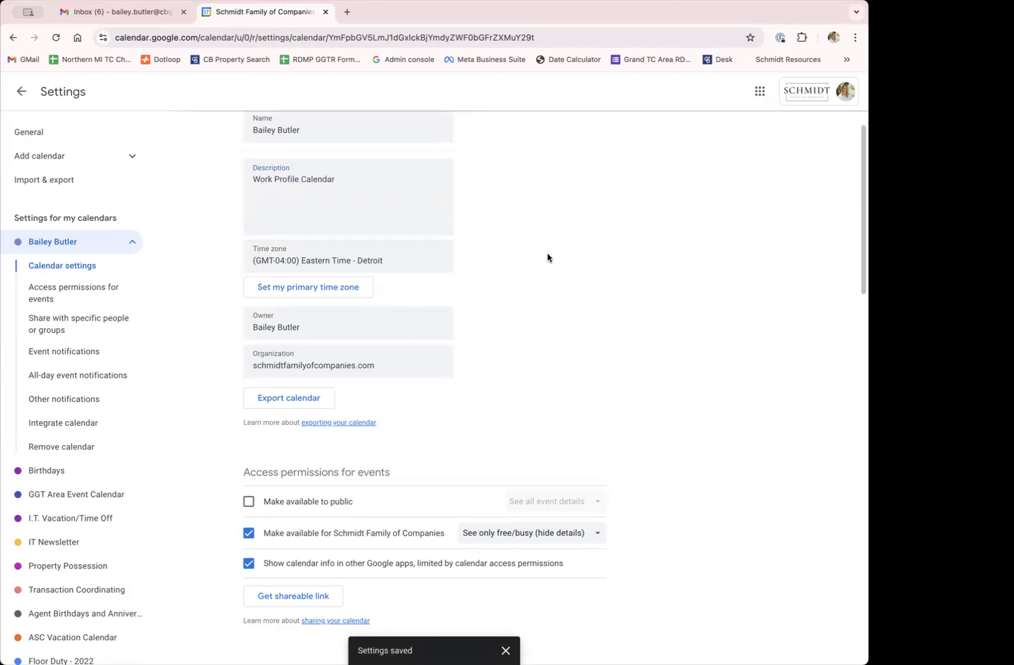
- Review the calendar's event access permissions and view its shareable link without copying it
scroll(548, 257, down, 3)
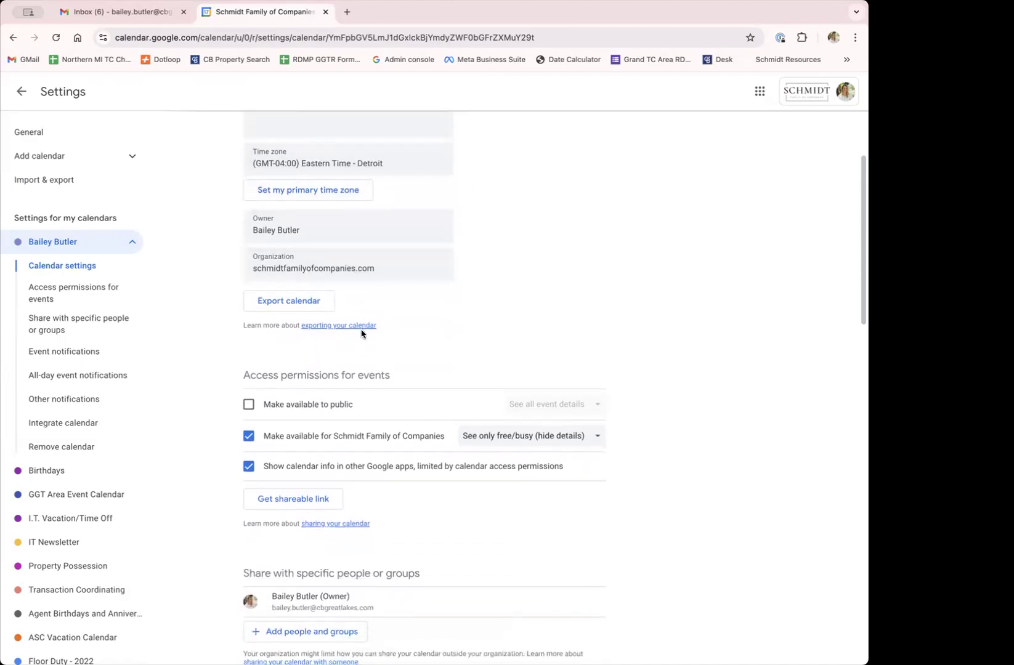
scroll(361, 333, down, 5)
scroll(361, 333, down, 5)
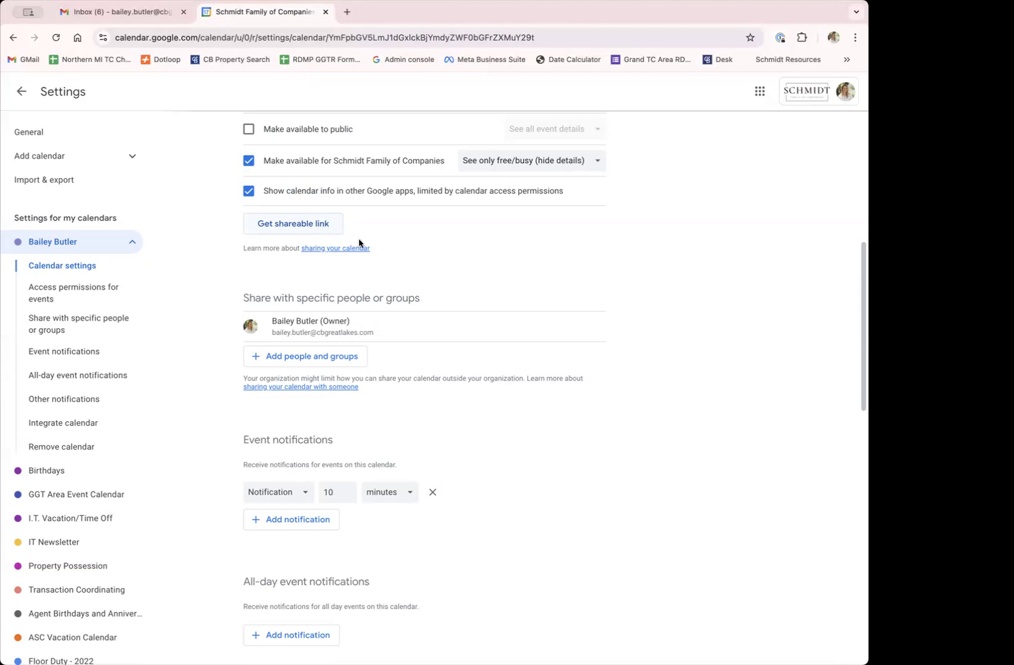
click(295, 227)
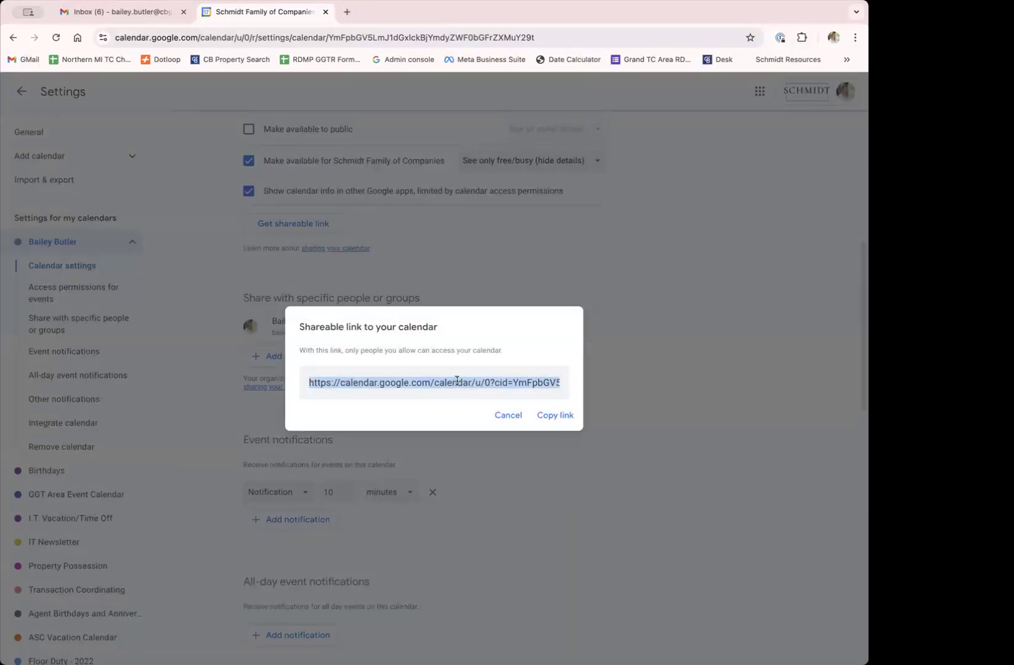
click(508, 415)
- Check the options for sharing the calendar with specific people, without adding anyone
scroll(557, 405, down, 1)
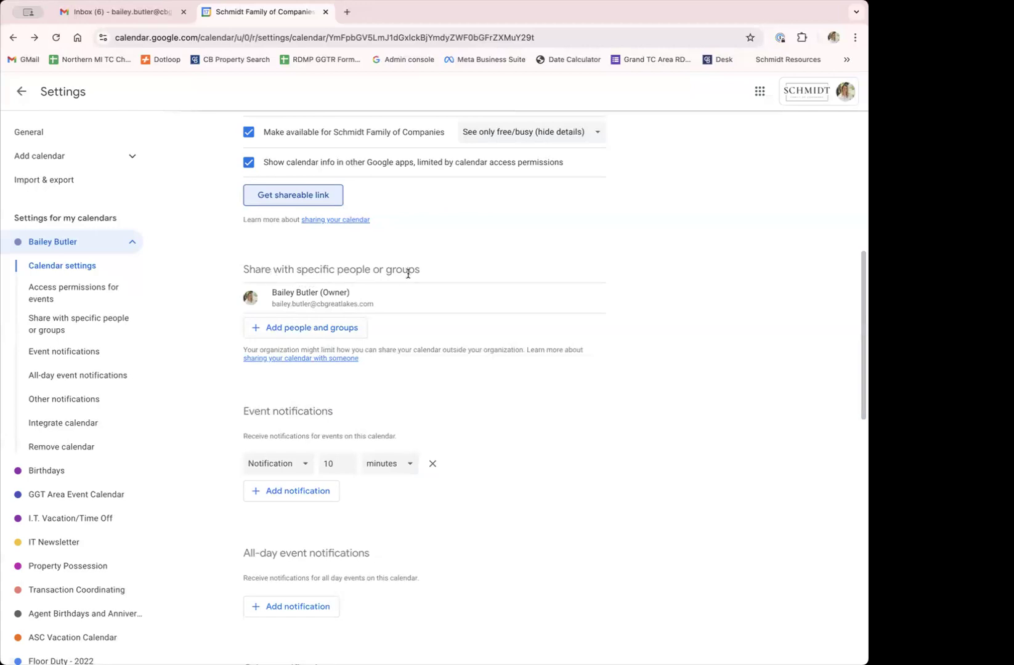
click(313, 336)
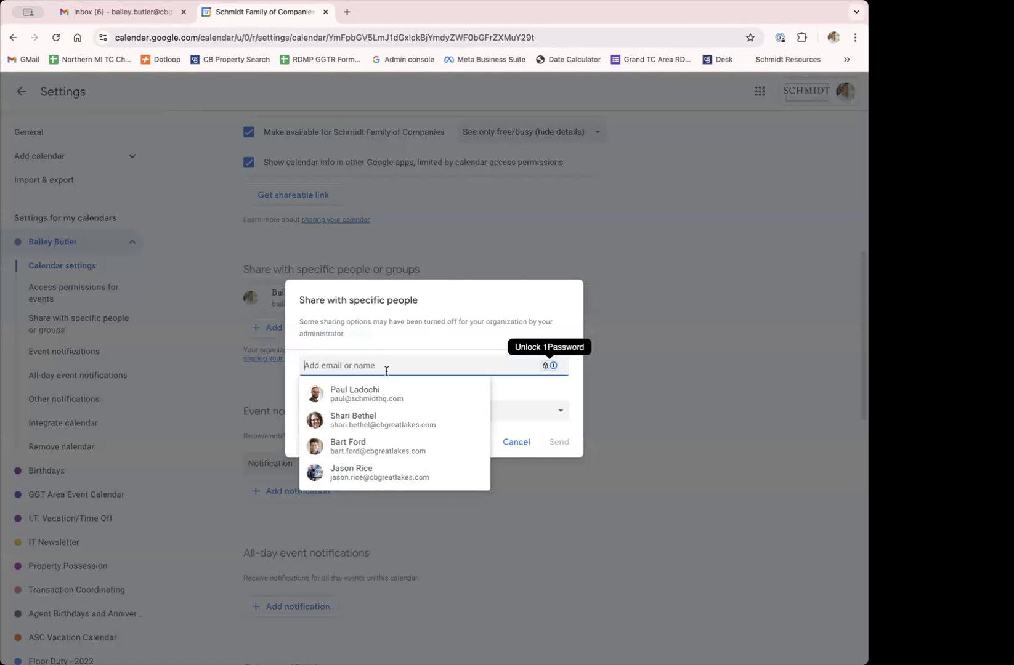
click(406, 353)
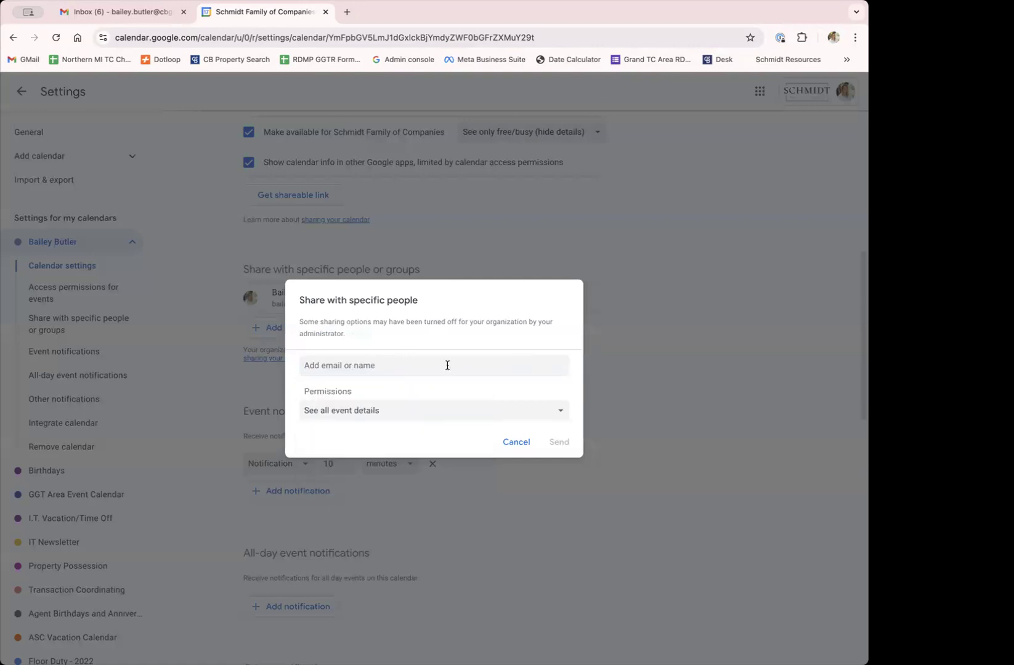
click(517, 443)
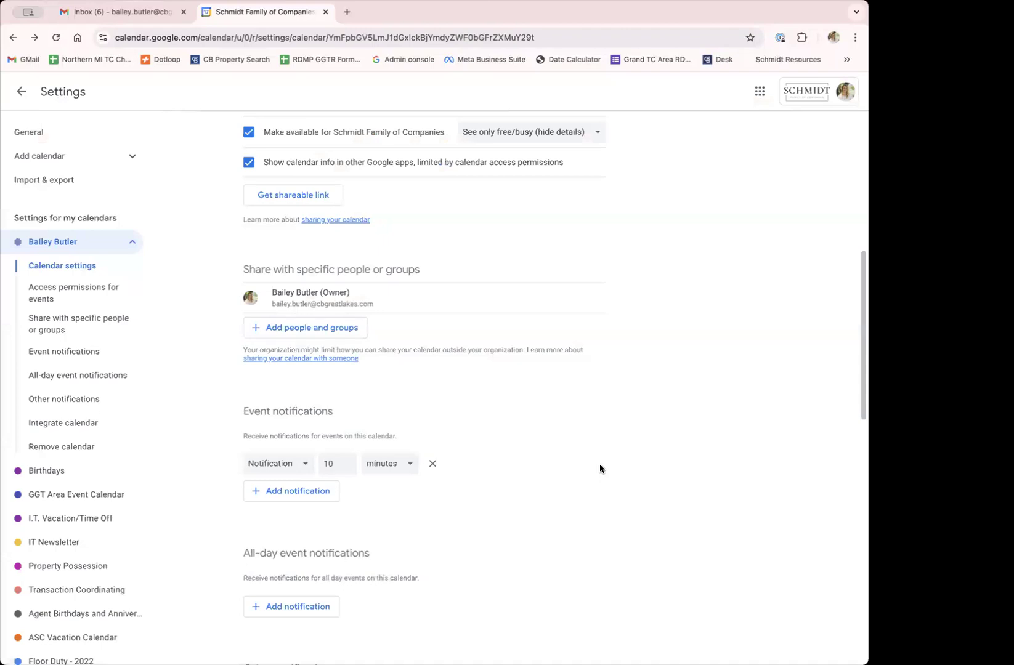
- Switch the primary calendar's event notification type to Email and check its available time units
scroll(600, 469, down, 3)
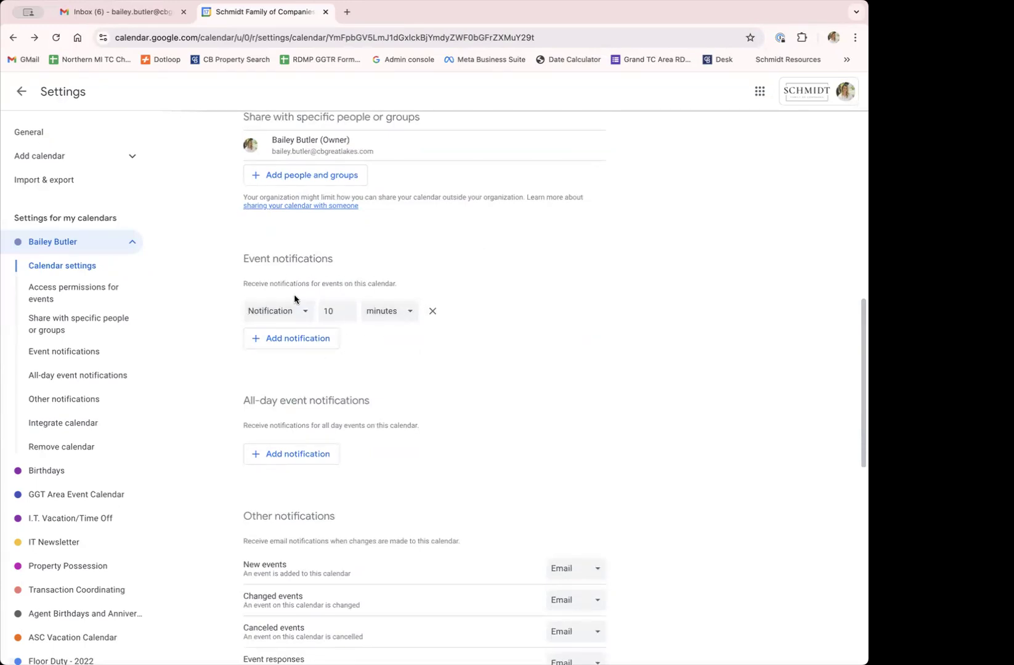
click(306, 315)
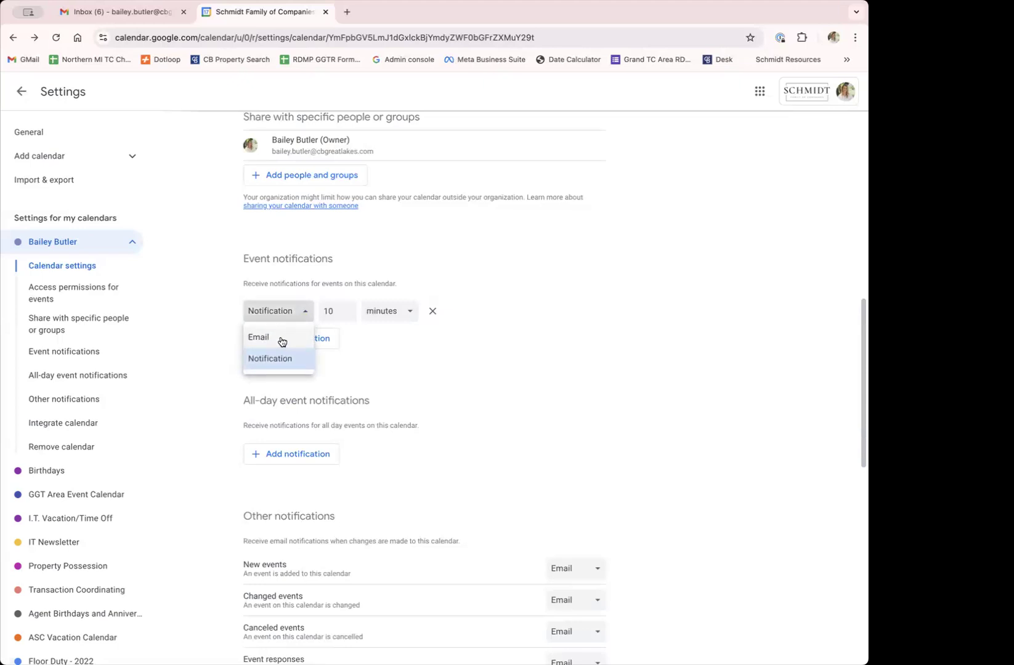
click(285, 340)
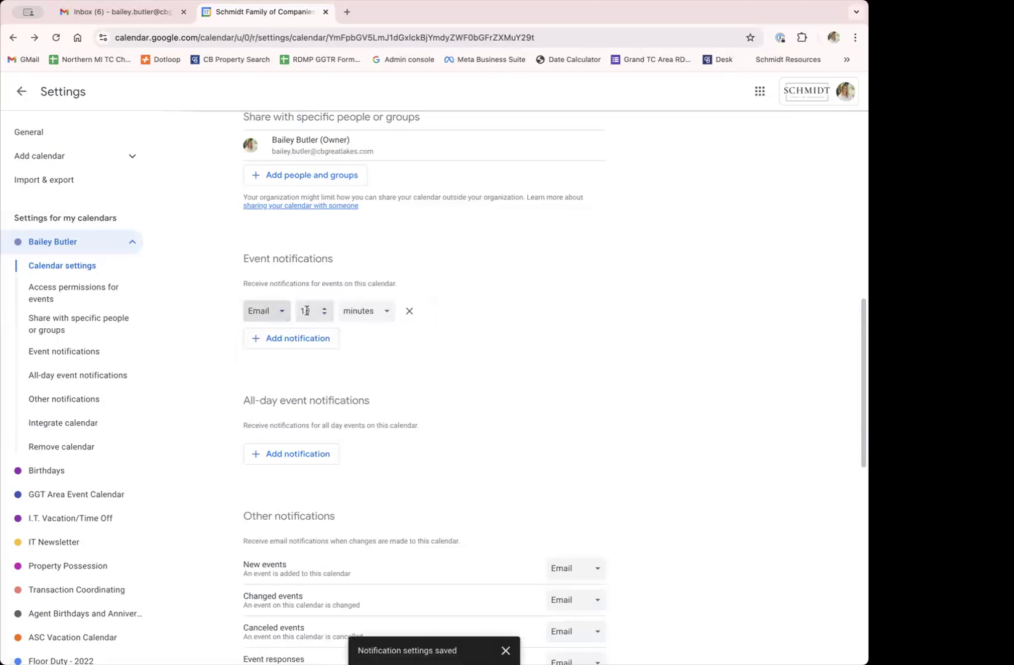
click(377, 314)
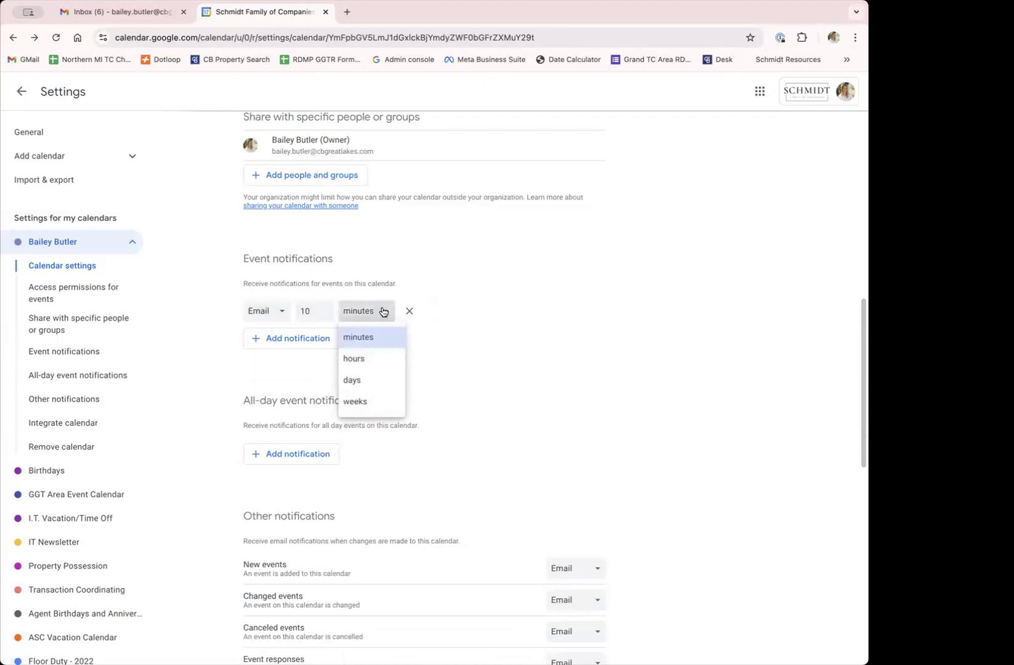
click(382, 312)
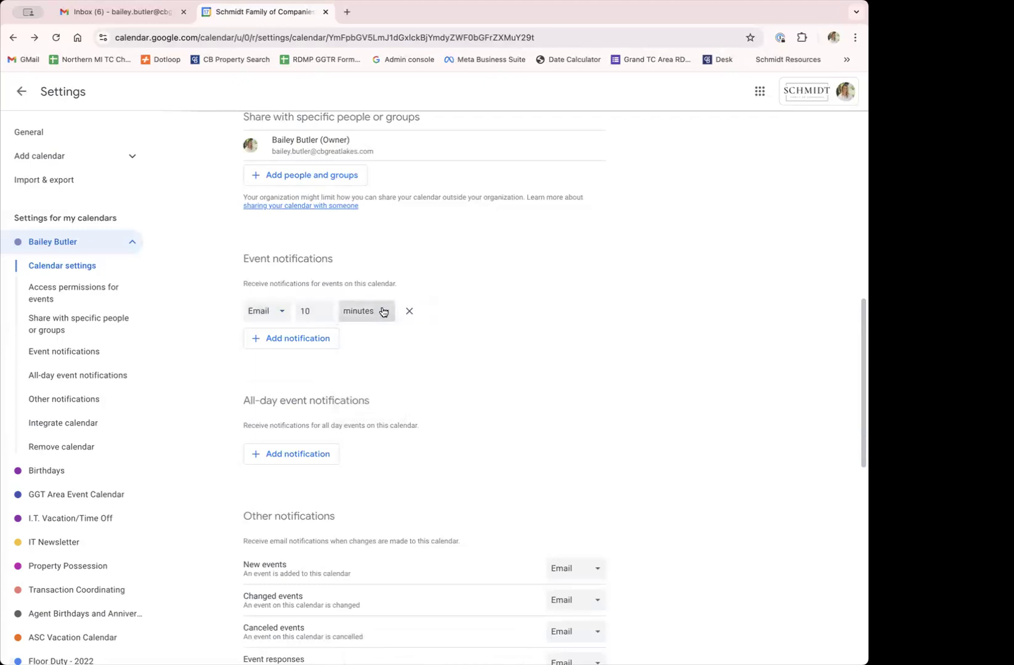
- Add and remove a second event notification, and return the remaining one to the Notification type
click(293, 339)
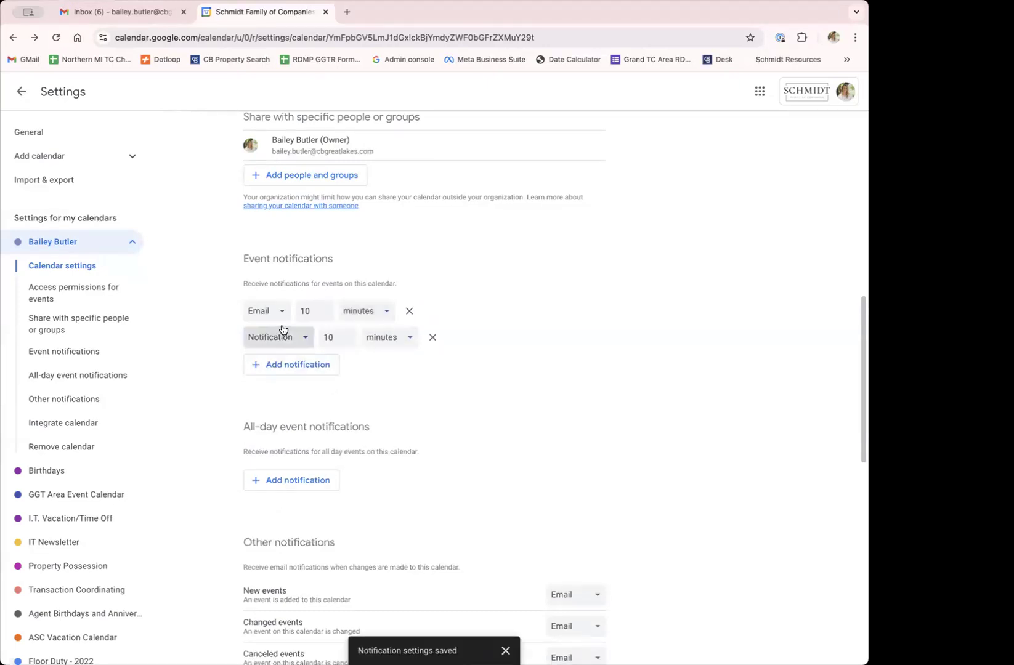
click(432, 339)
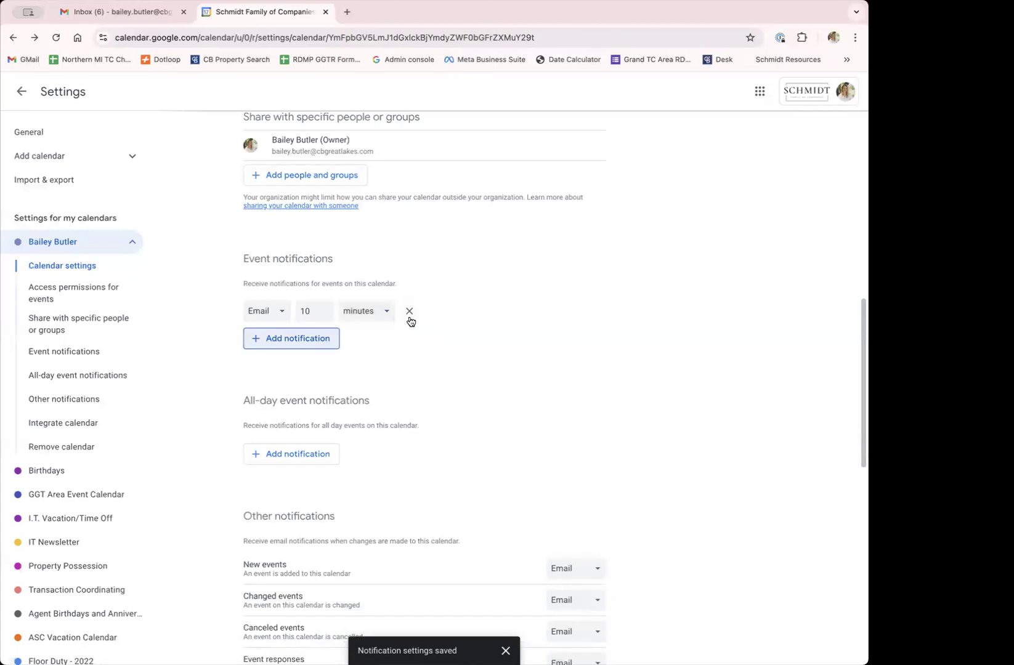
click(280, 314)
click(274, 368)
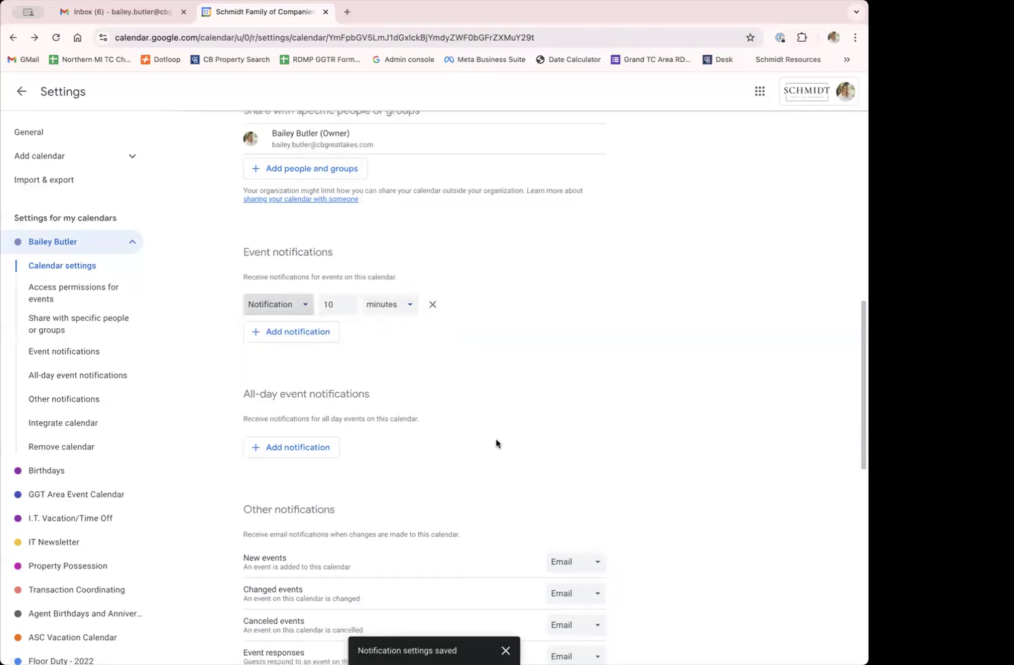
- Review the primary calendar's other notification, integration and removal settings, and return to the month view
scroll(496, 443, down, 5)
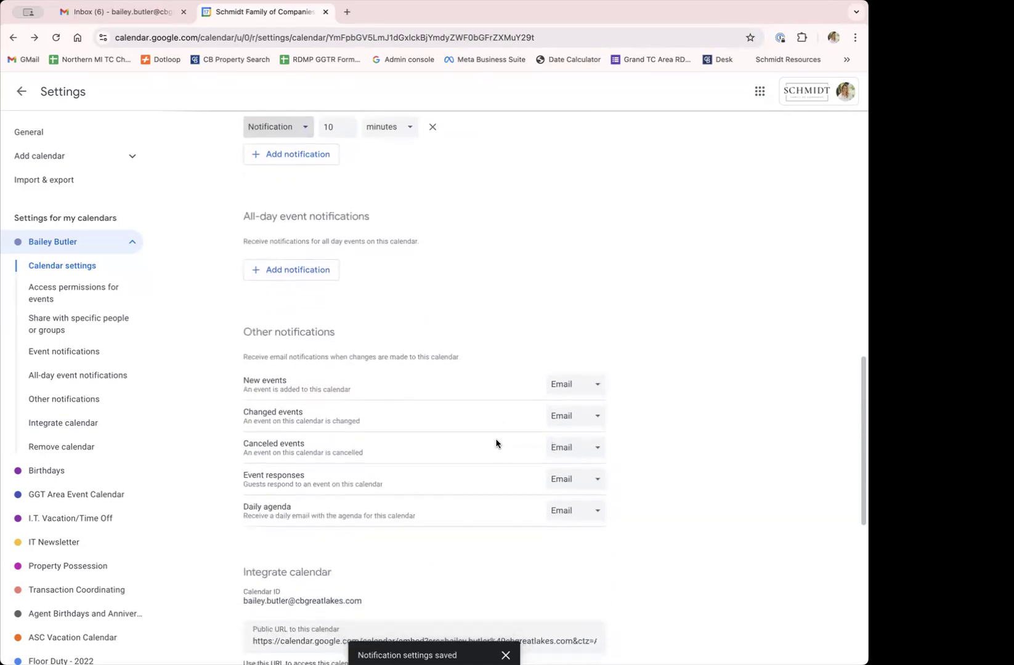
scroll(495, 444, down, 3)
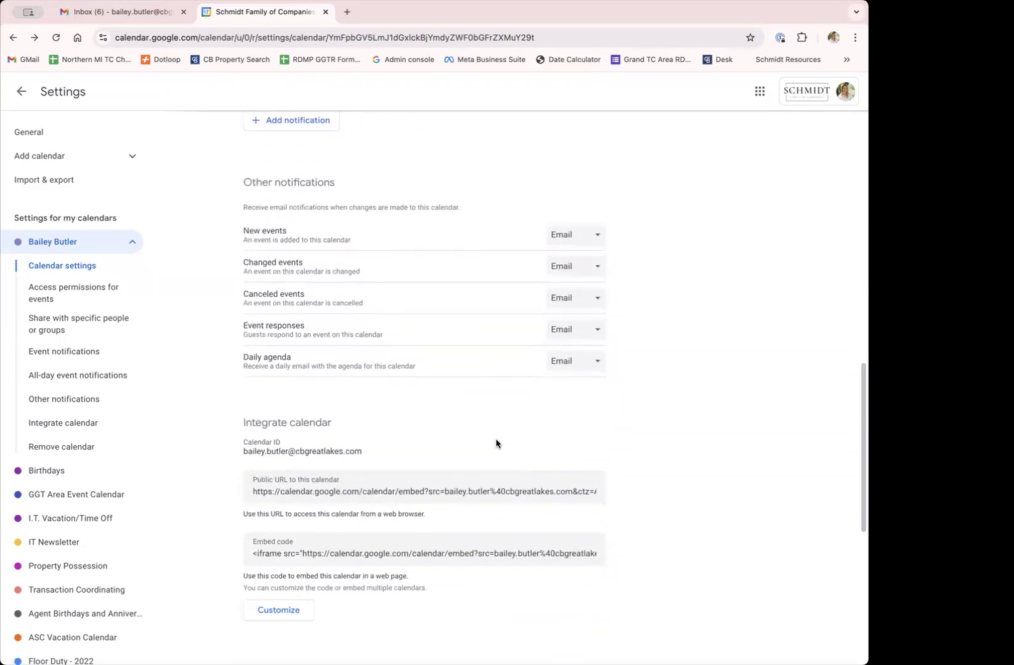
scroll(496, 443, down, 1)
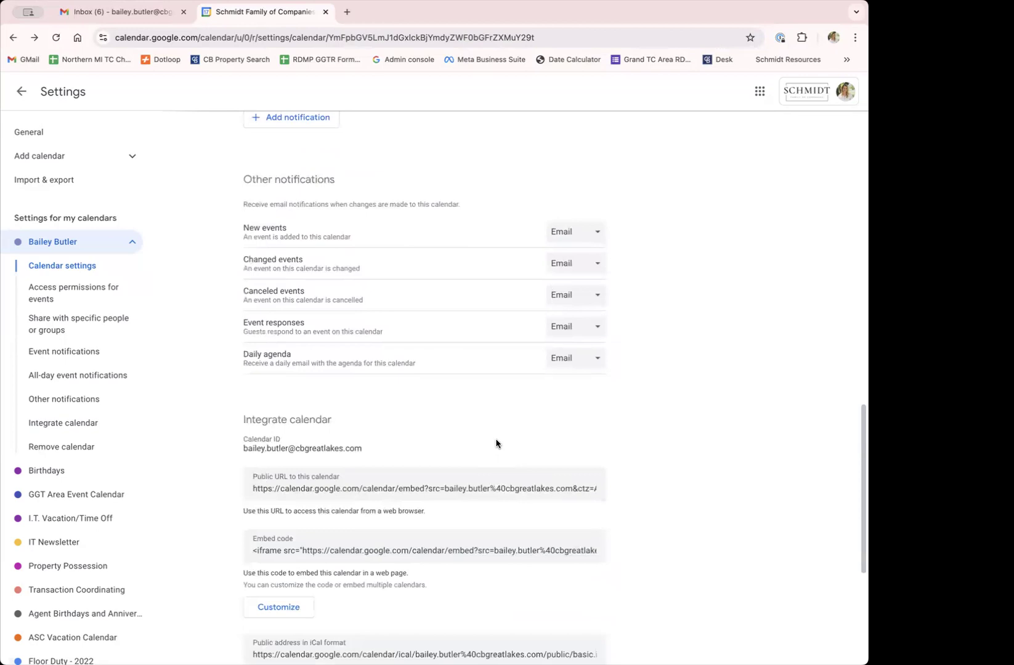
scroll(496, 443, down, 2)
scroll(496, 443, down, 4)
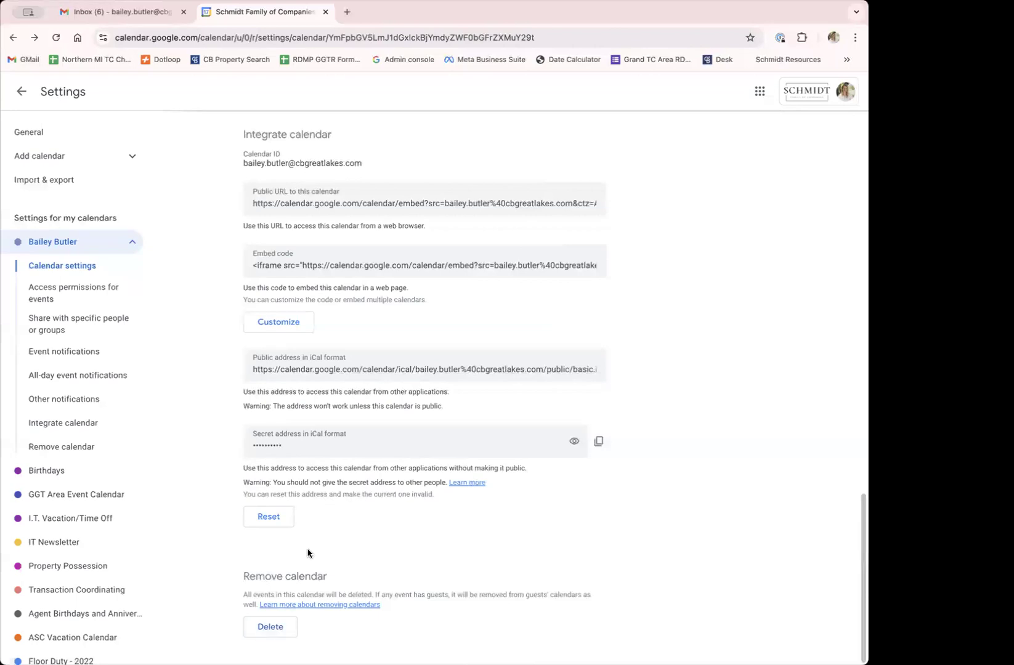
scroll(307, 553, up, 20)
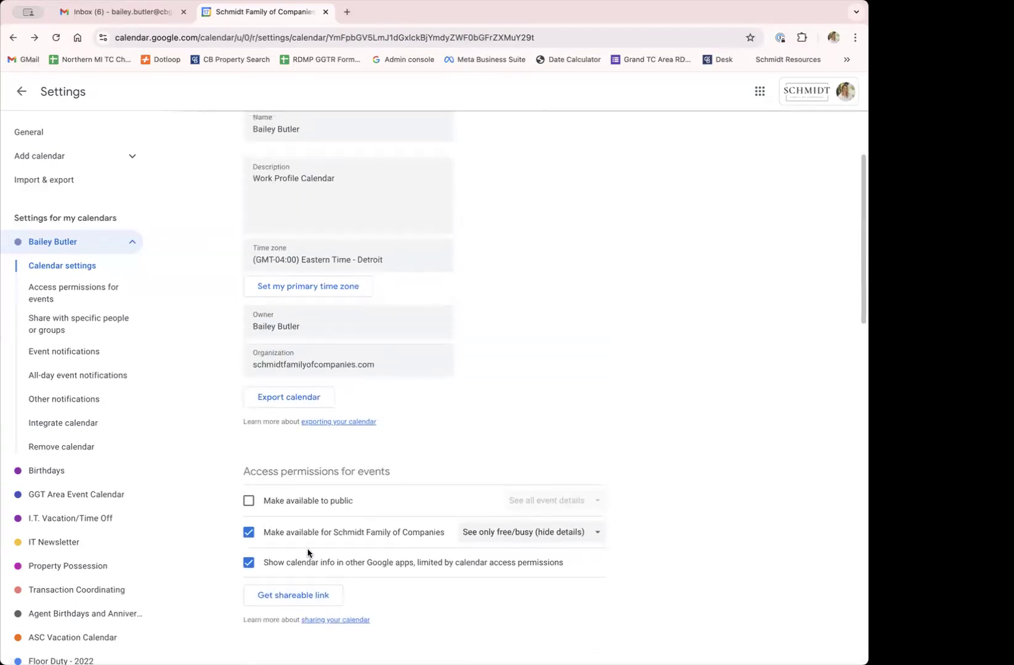
scroll(307, 553, up, 1)
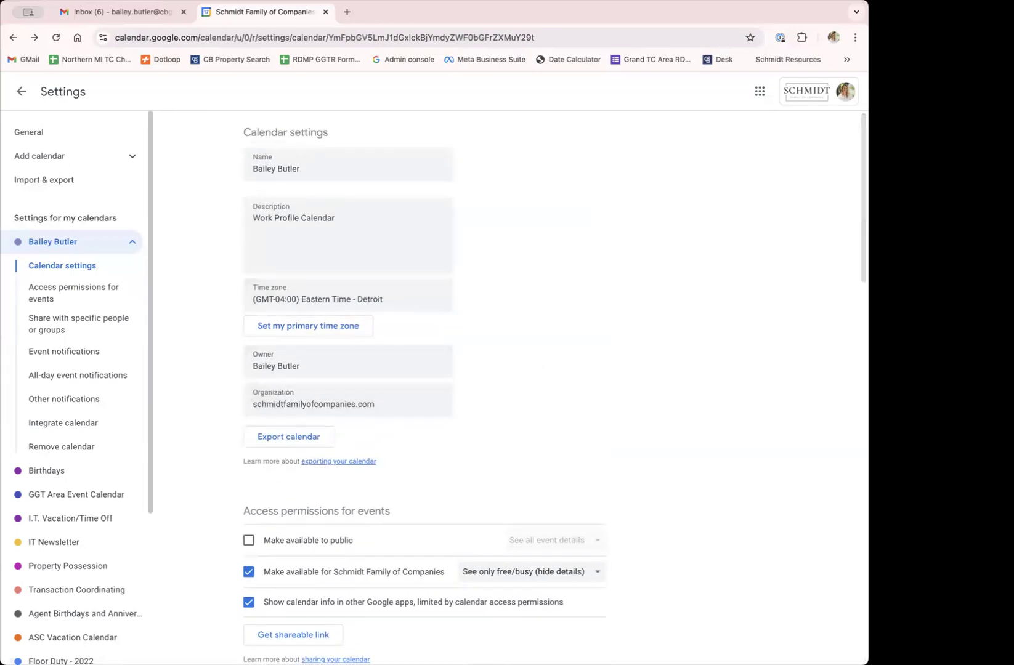
click(18, 92)
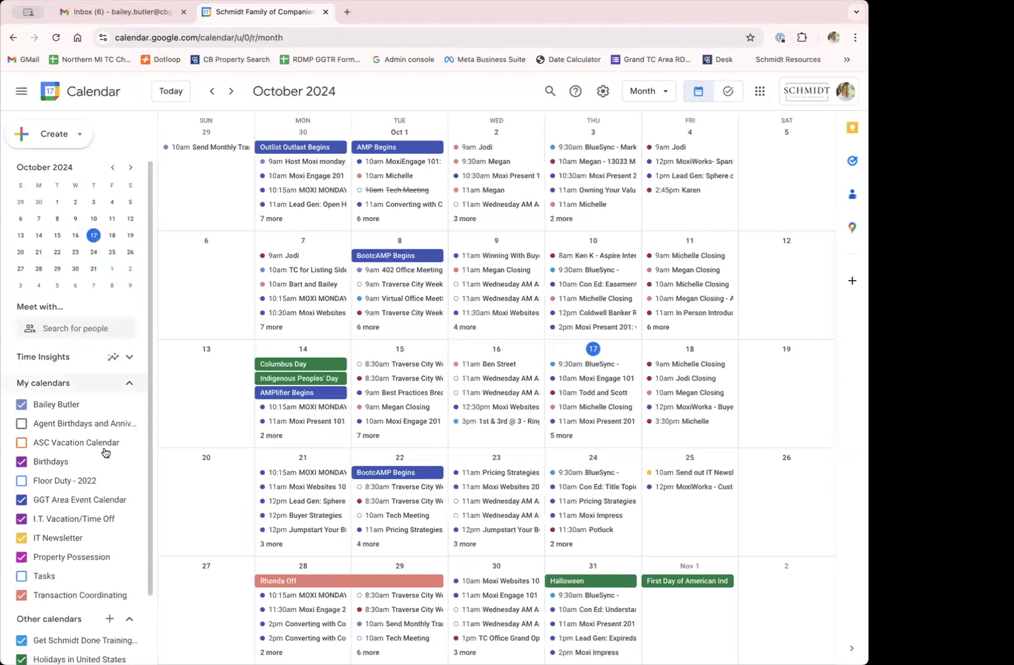
- Create a new calendar named "Conference Room Schedule" without a description, keeping the Eastern Time - Detroit time zone
scroll(106, 452, down, 1)
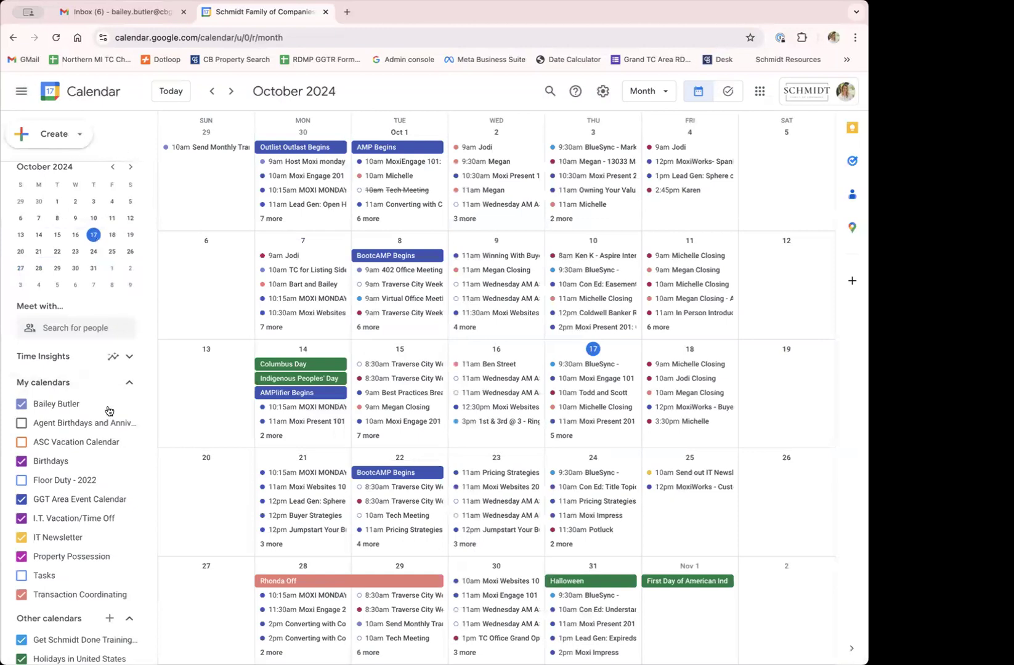
scroll(108, 443, down, 3)
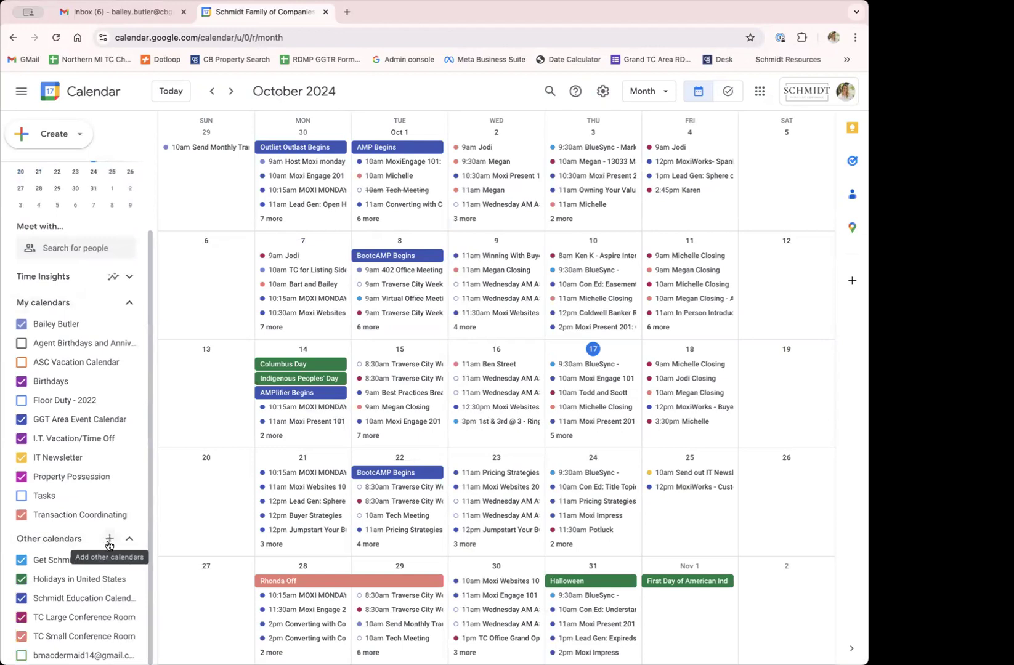
click(109, 539)
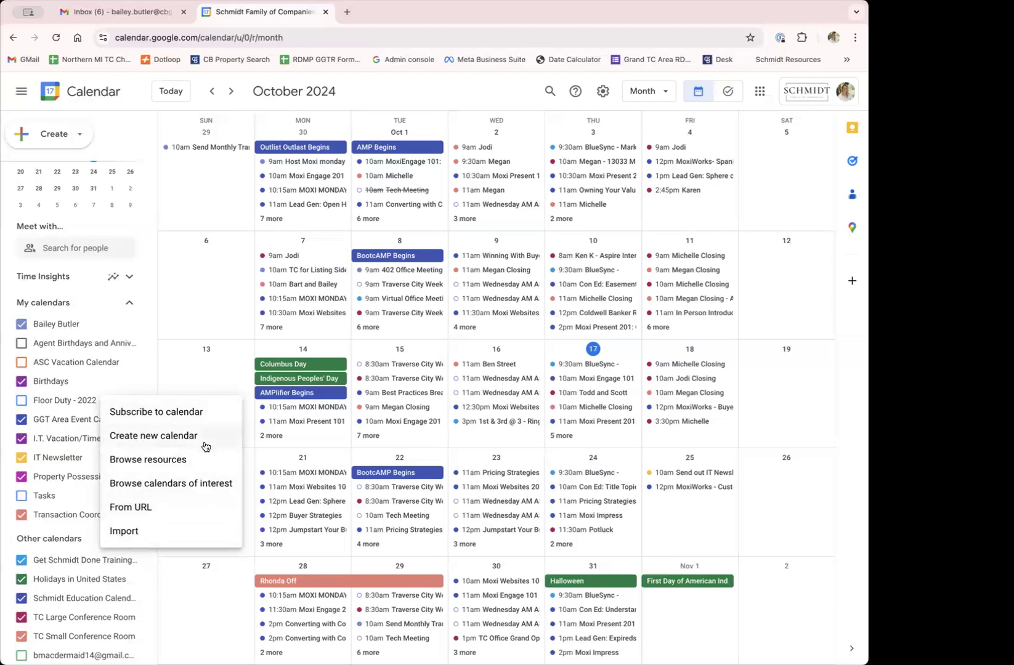
click(165, 437)
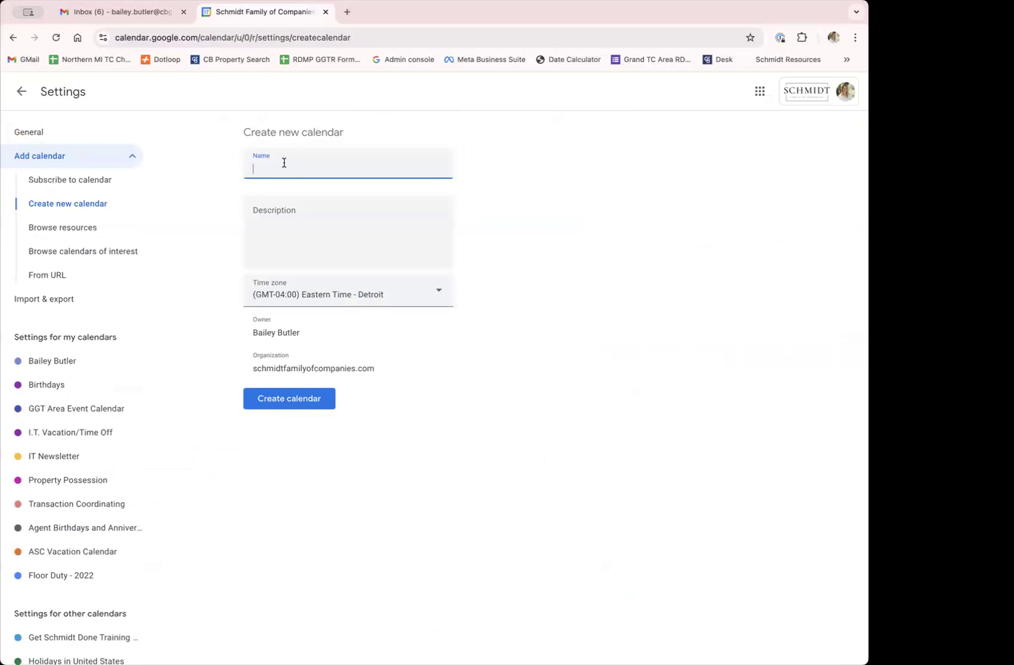
text(Conference Room Schedule)
click(289, 229)
click(303, 400)
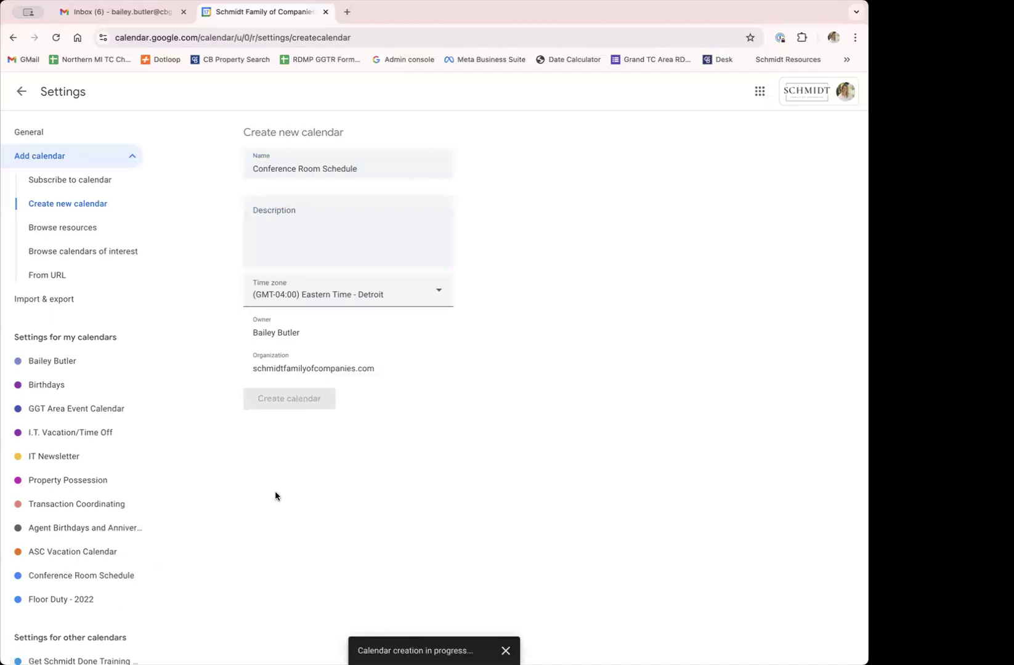
- Return to the month view and look over the display, sharing and color options of the Conference Room Schedule calendar
click(17, 95)
scroll(85, 454, down, 2)
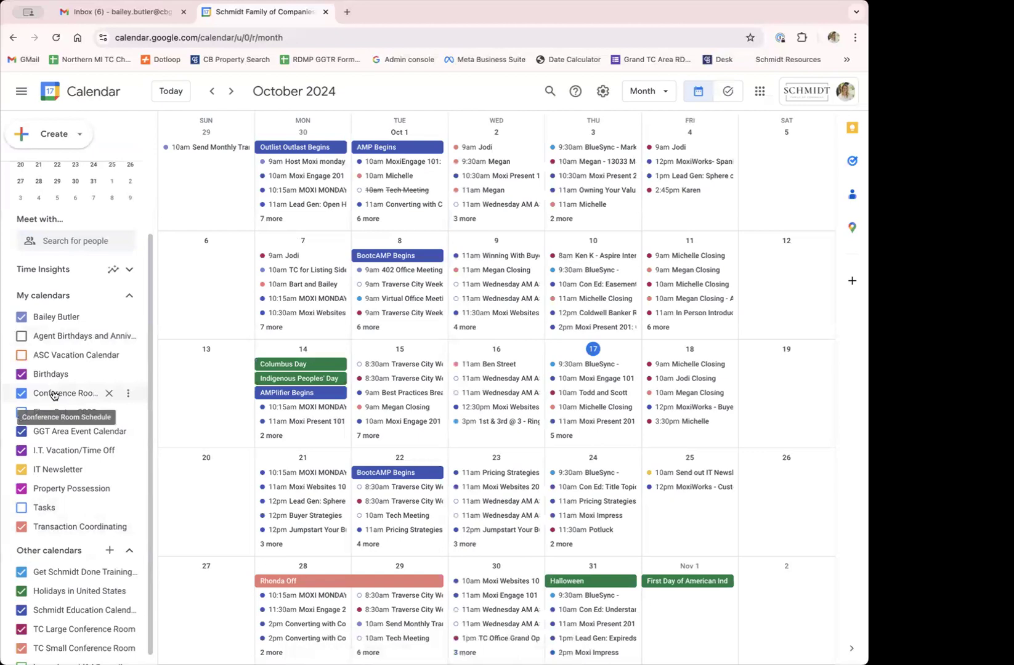
click(128, 396)
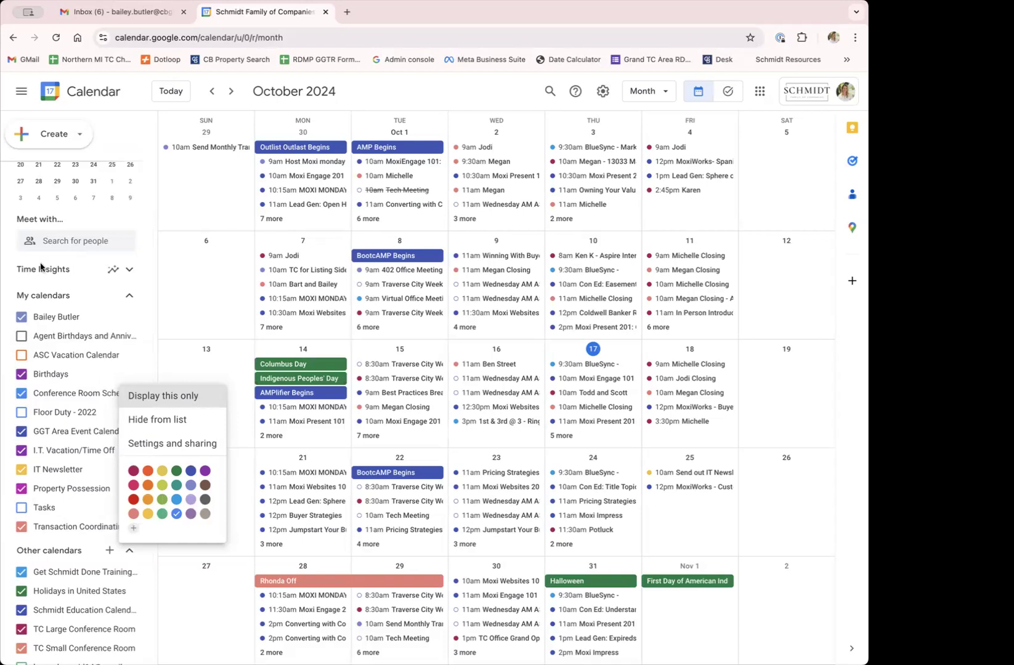
click(117, 154)
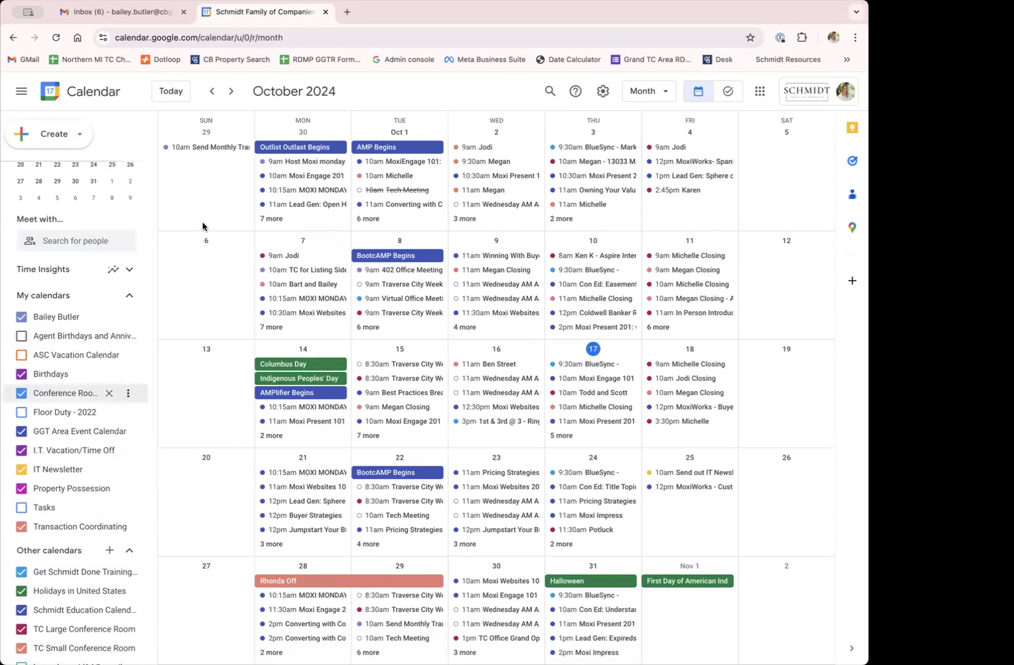
- Start an all-day event on Thursday, October 17, titled with the guest's first name followed by "Meeting"
click(616, 353)
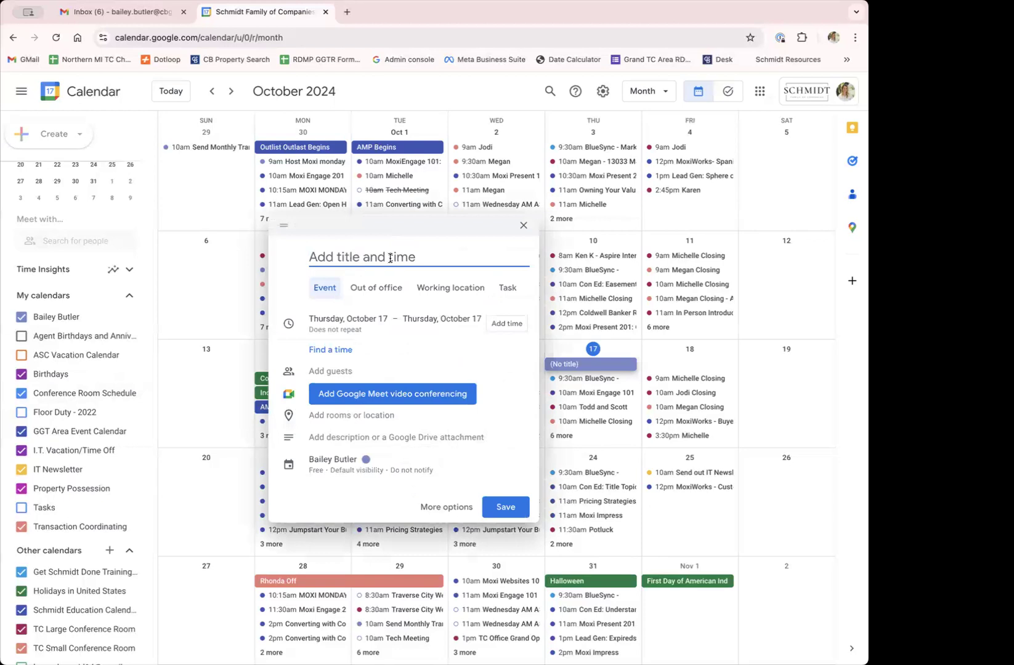
text(Ba)
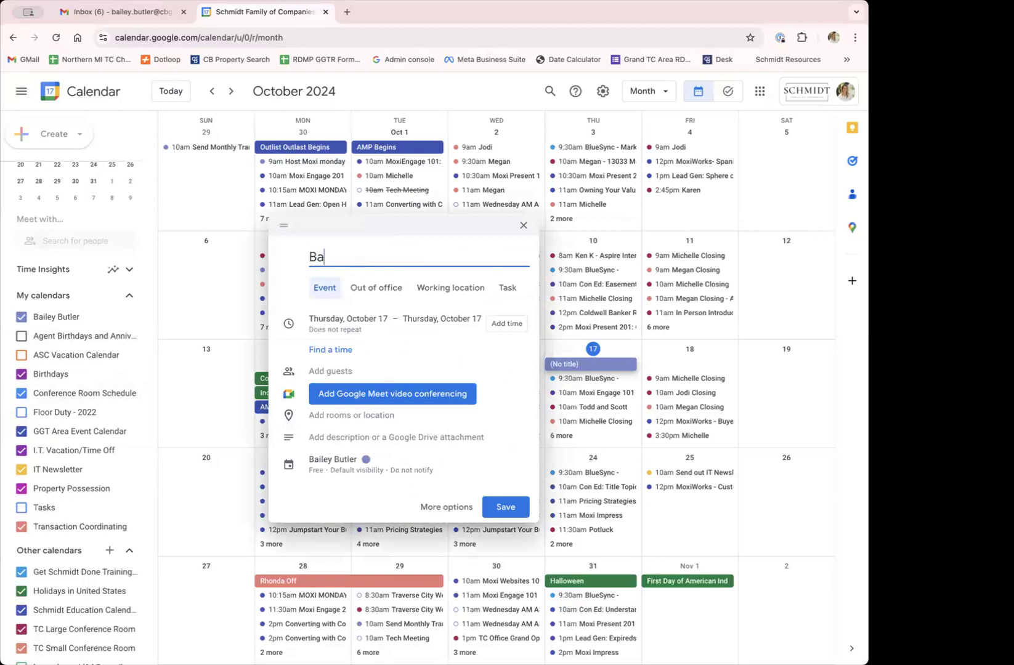
text(rt Meeting)
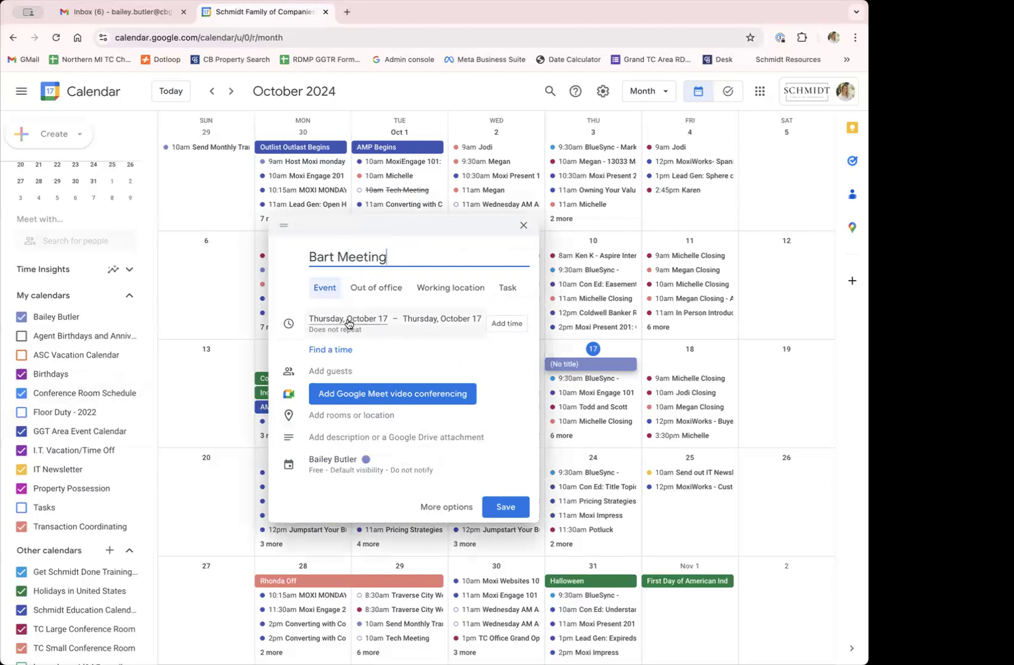
- Try extending the meeting's end date to Wednesday, October 23, and return it to Thursday, October 17
click(437, 321)
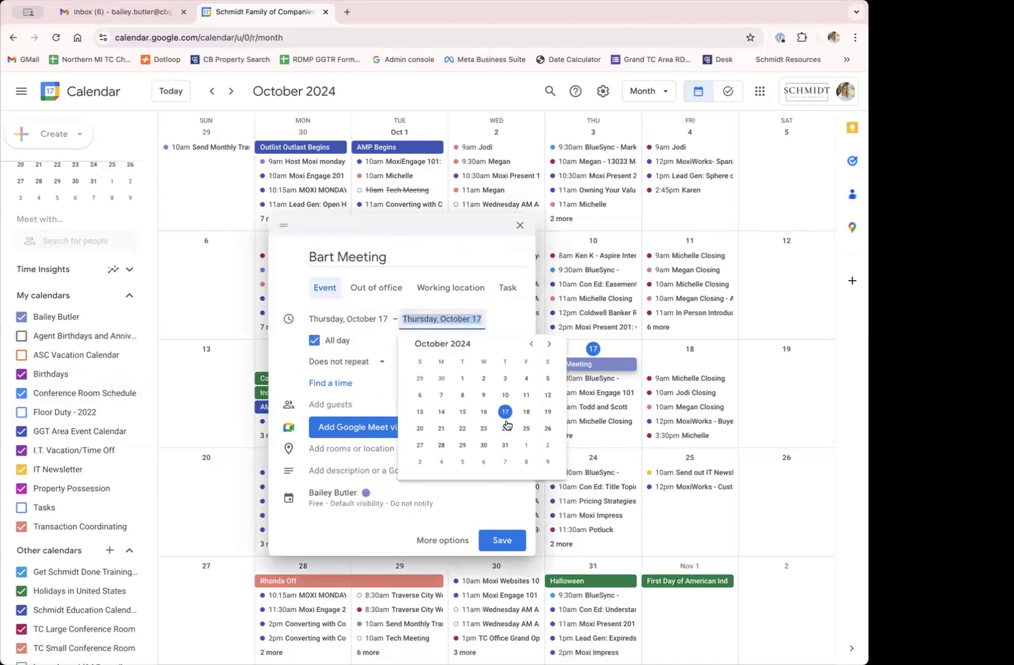
click(483, 428)
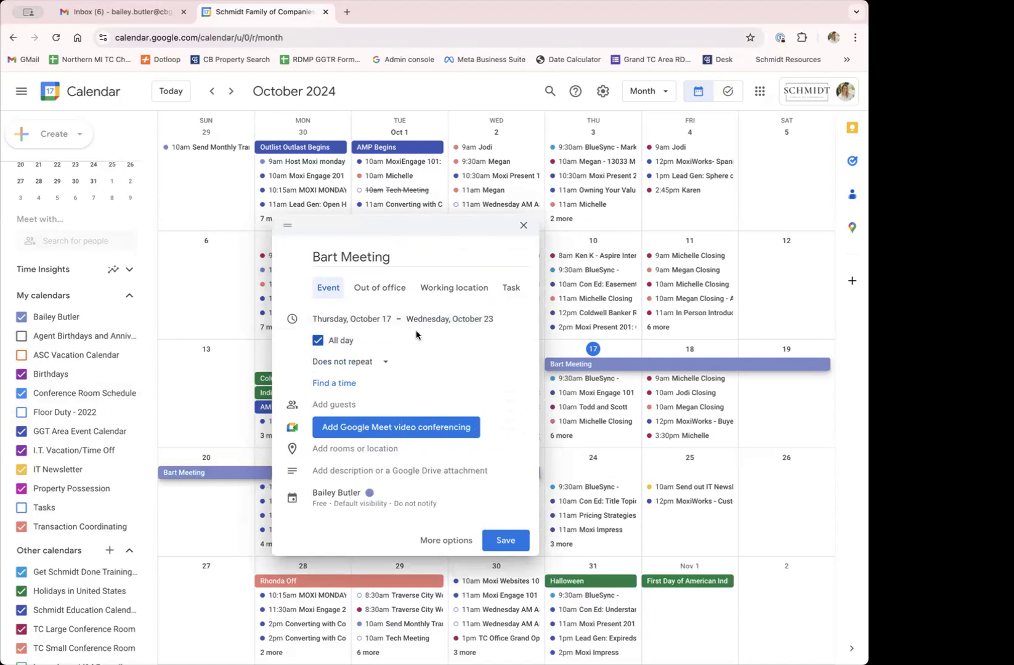
click(438, 319)
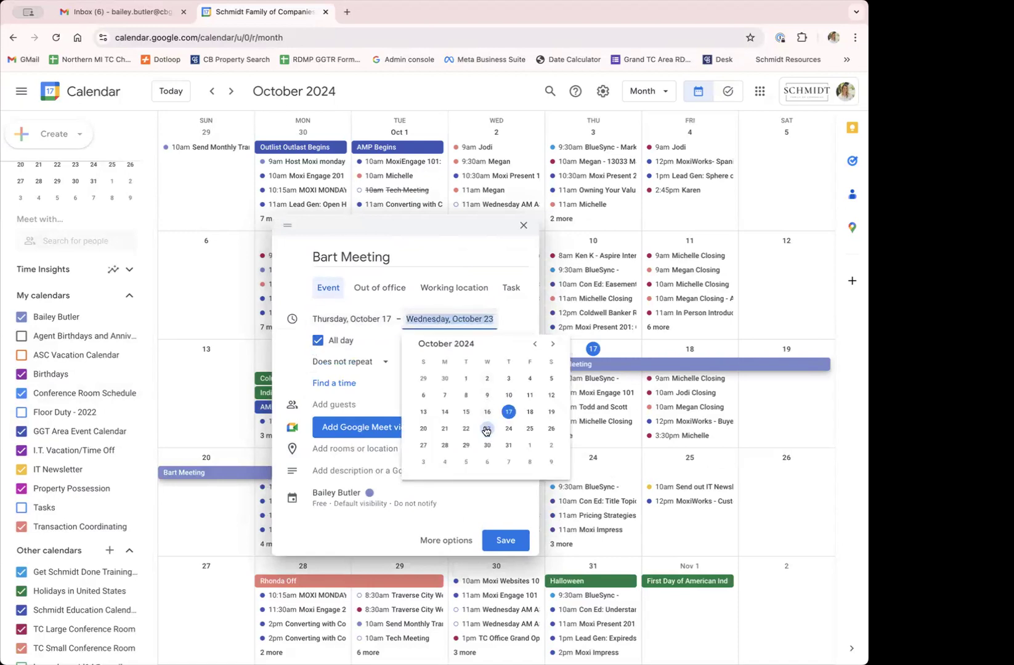
click(508, 412)
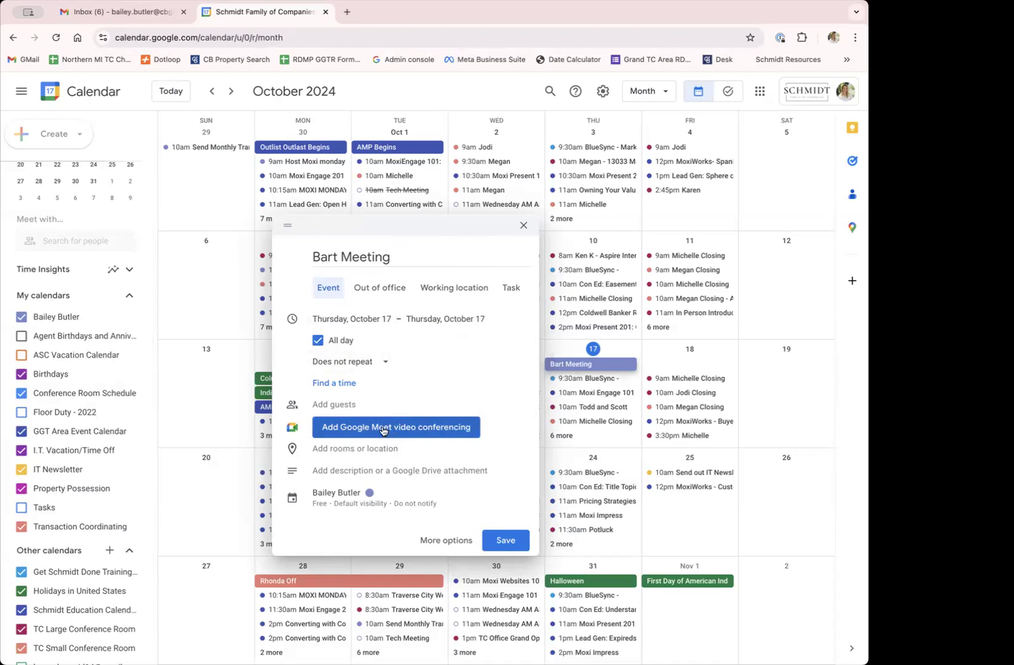
- Add Google Meet video conferencing to the meeting and invite the colleague named in its title as a guest
click(406, 435)
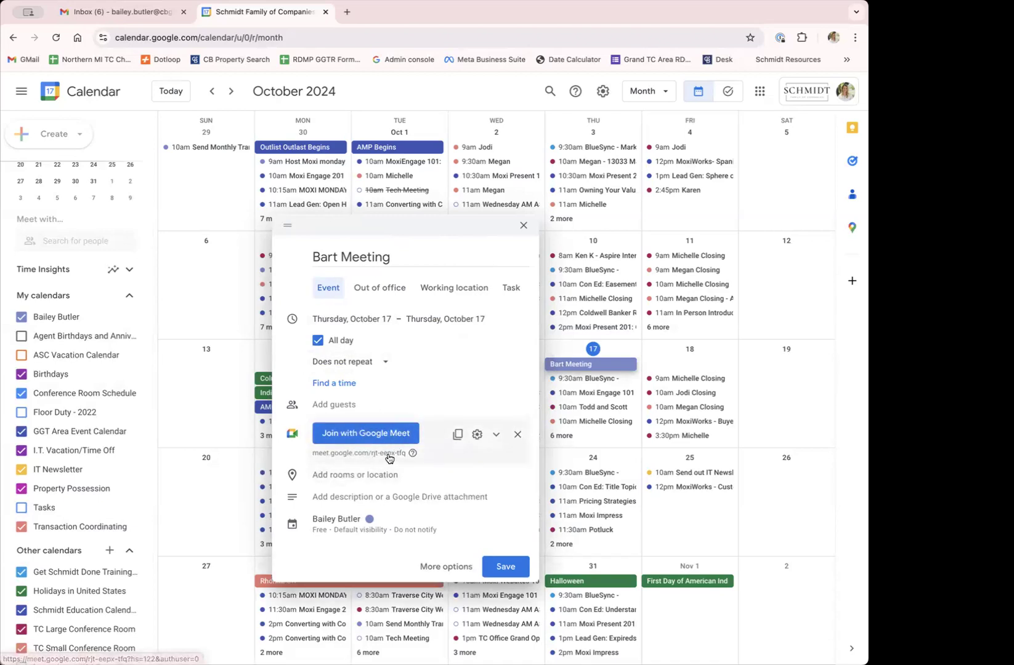
click(344, 404)
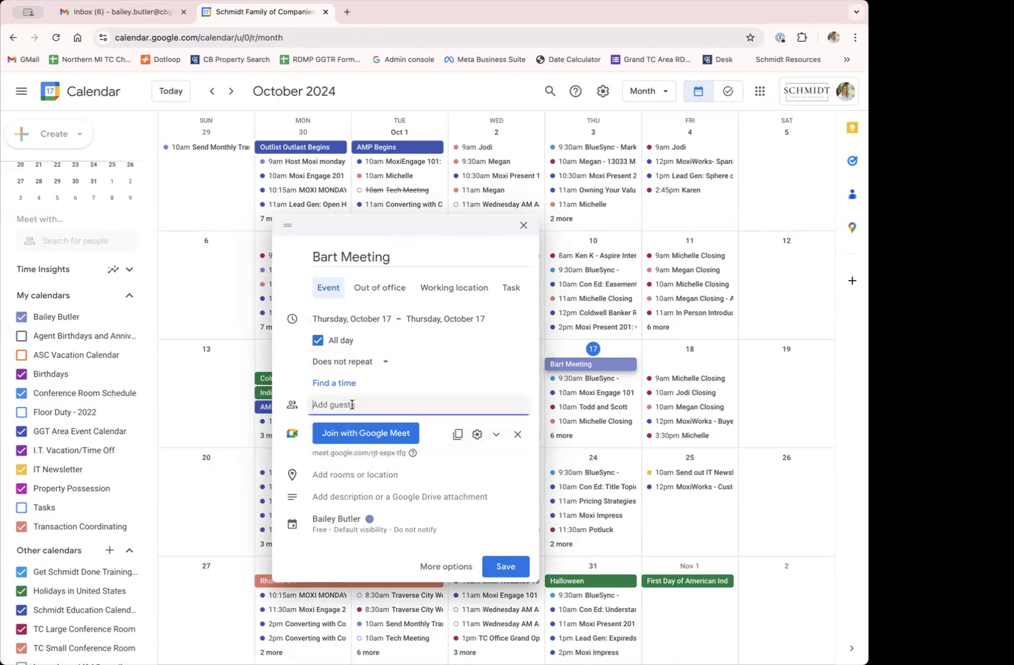
text(bart)
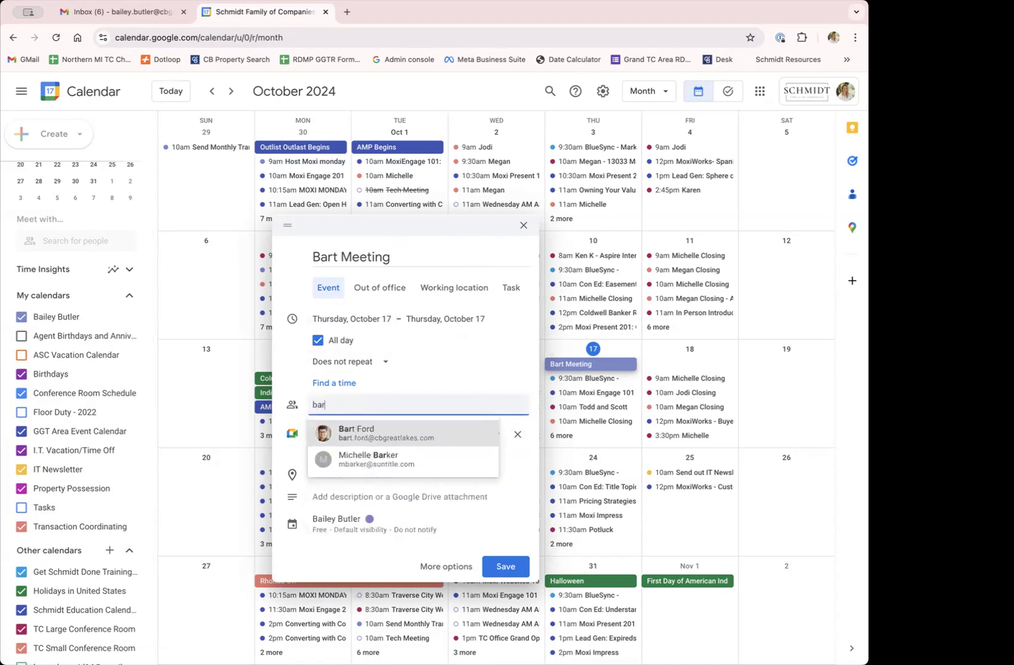
click(372, 436)
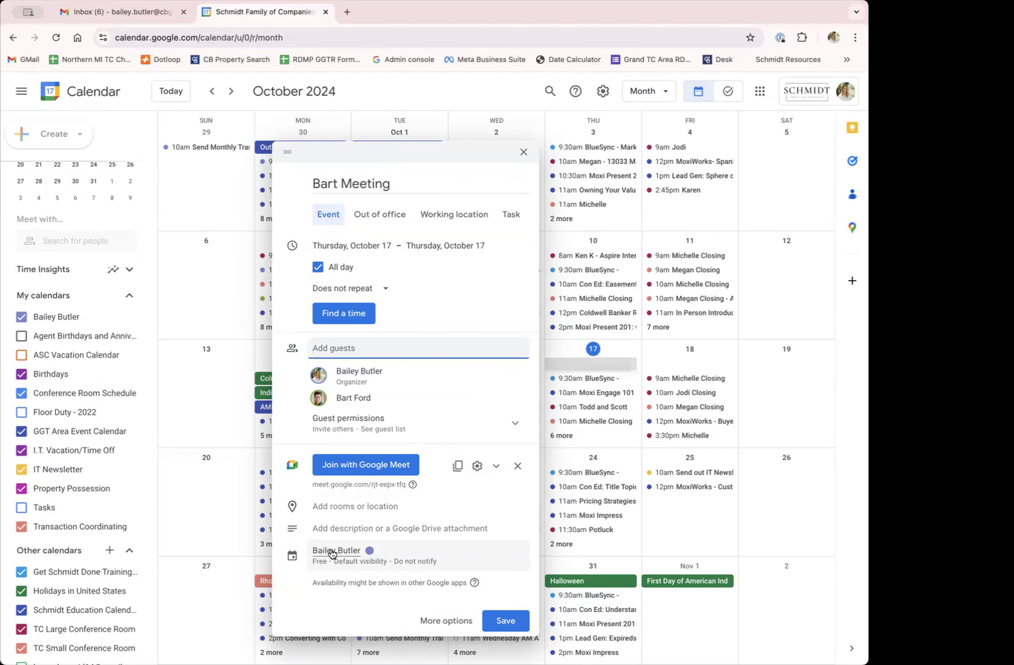
- Try assigning the meeting to the Conference Room Schedule calendar, and discard the unsaved event
click(331, 554)
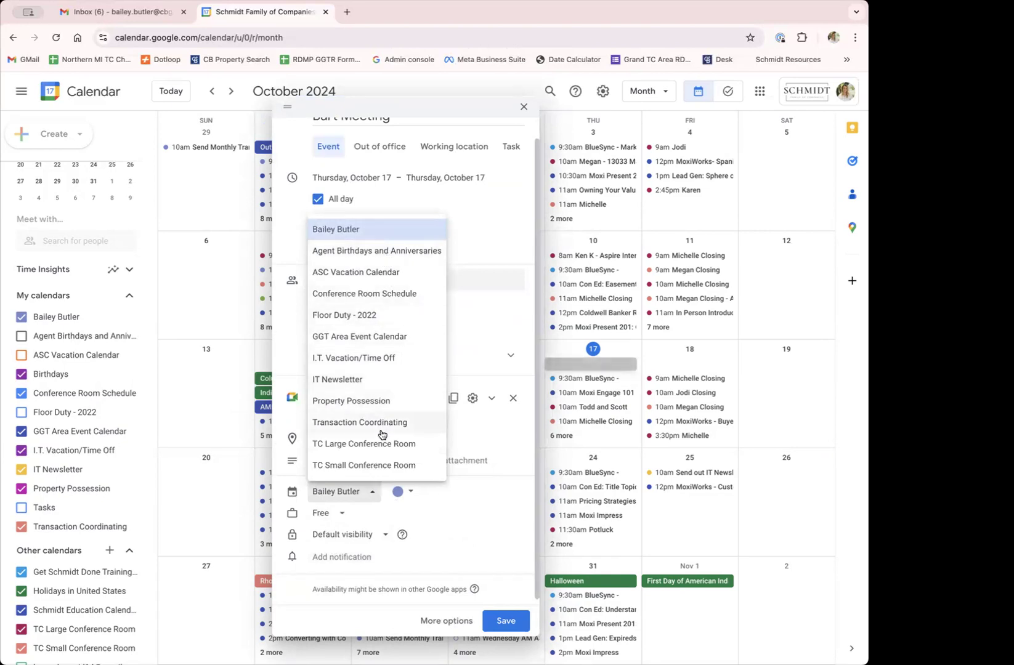
click(381, 302)
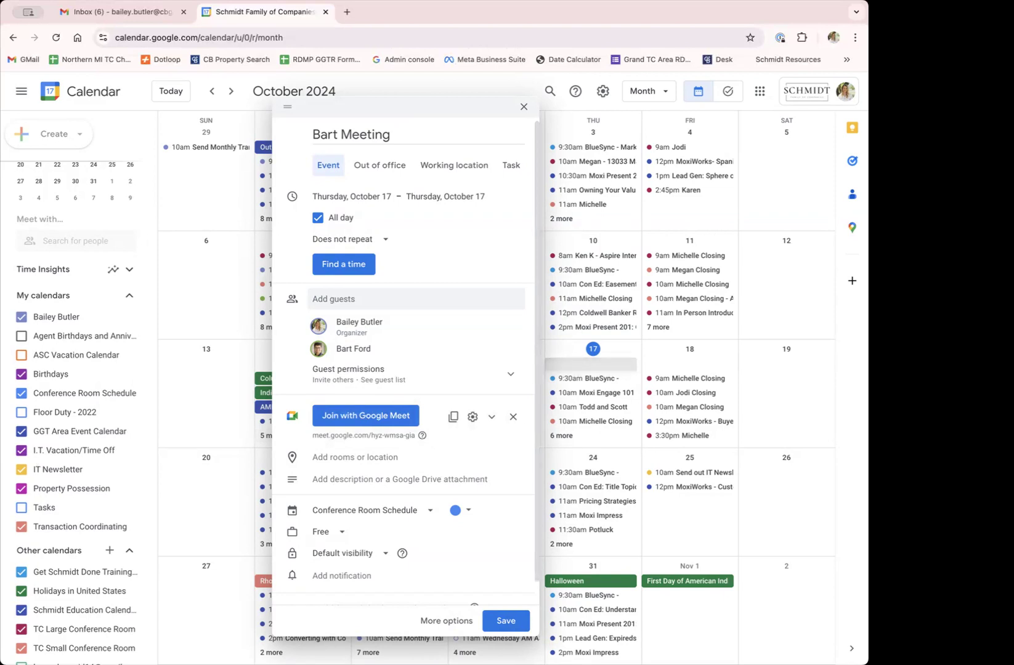
click(522, 112)
click(493, 393)
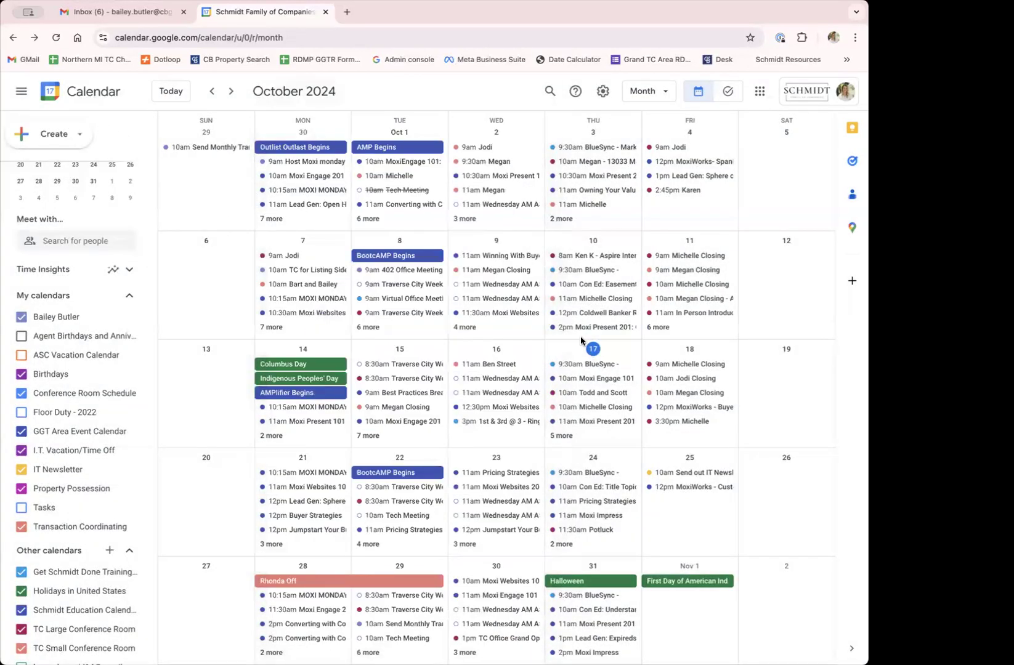
- Look over the task options of a new entry on Thursday, October 17, and close it without saving
click(612, 354)
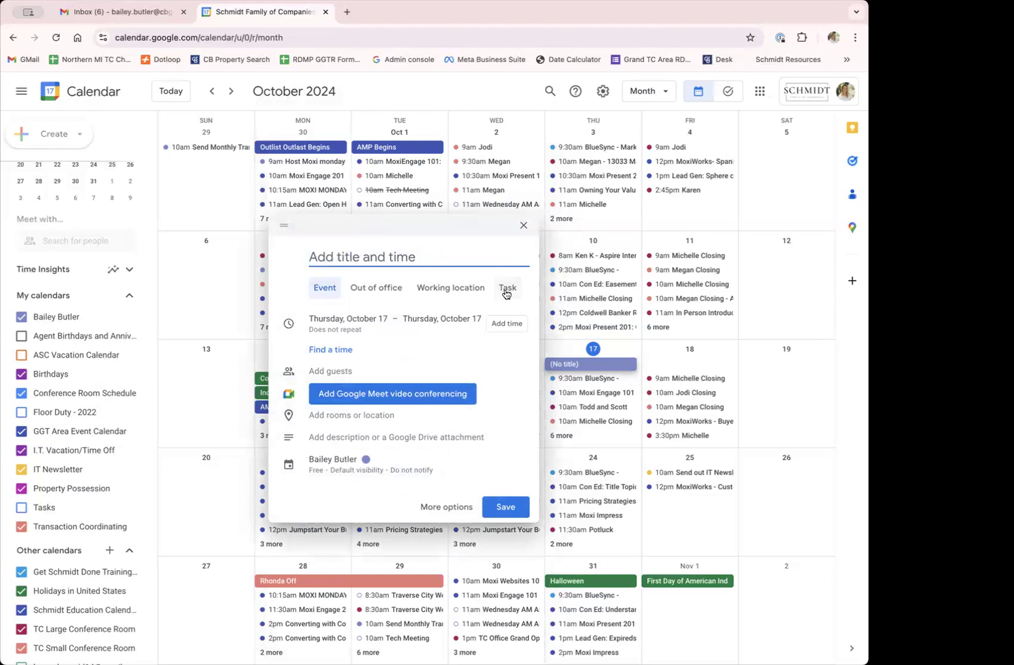
click(506, 290)
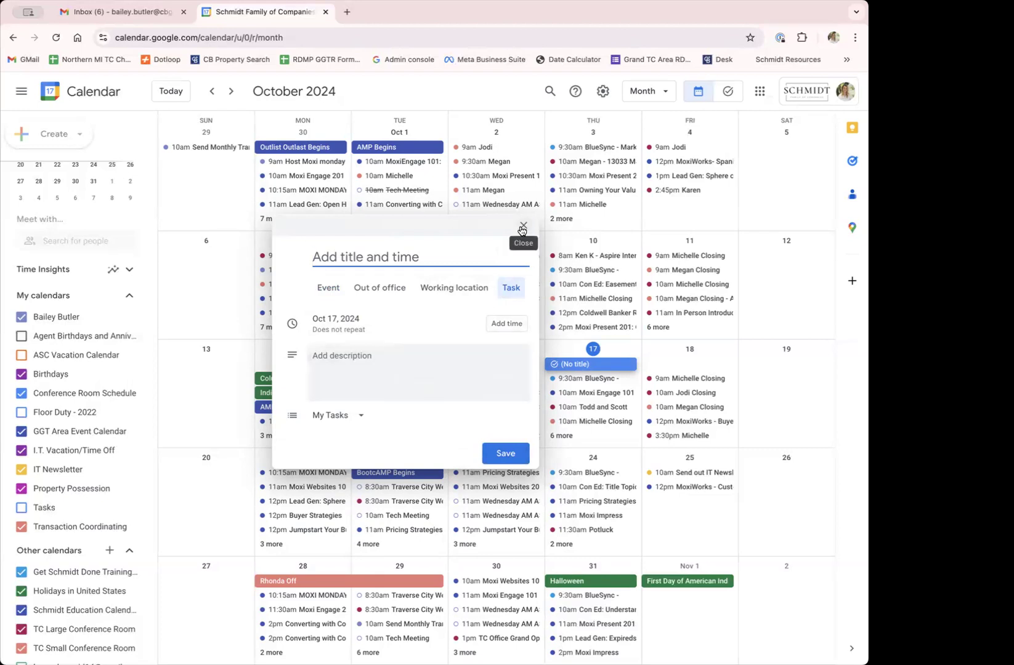
click(522, 227)
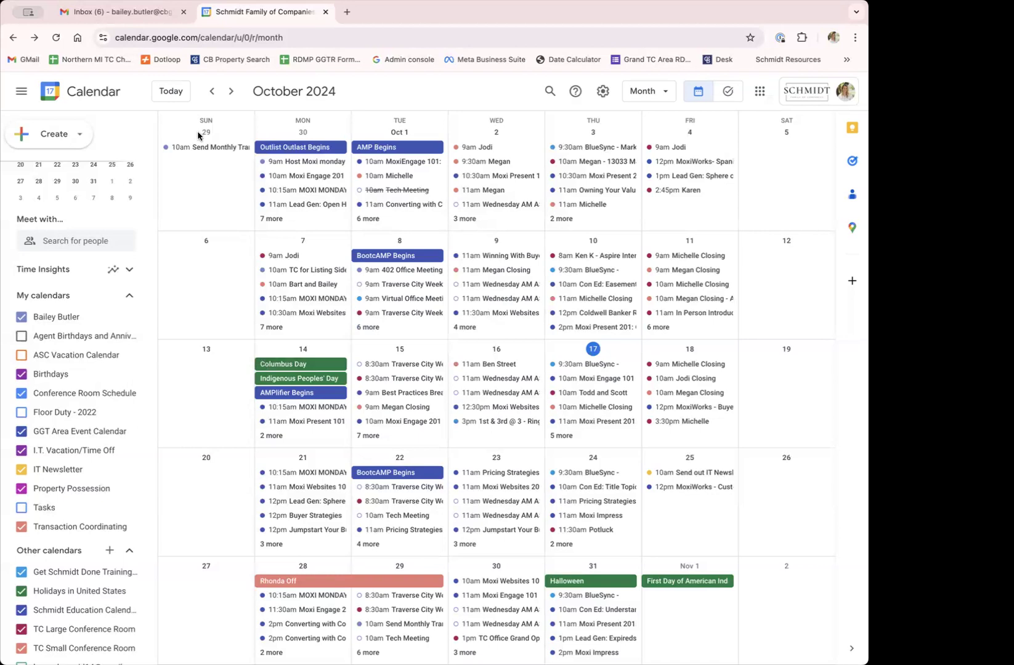
- Switch to Gmail and add the shared TC Commercial Conference Room Upstairs calendar from its sharing e-mail
click(113, 13)
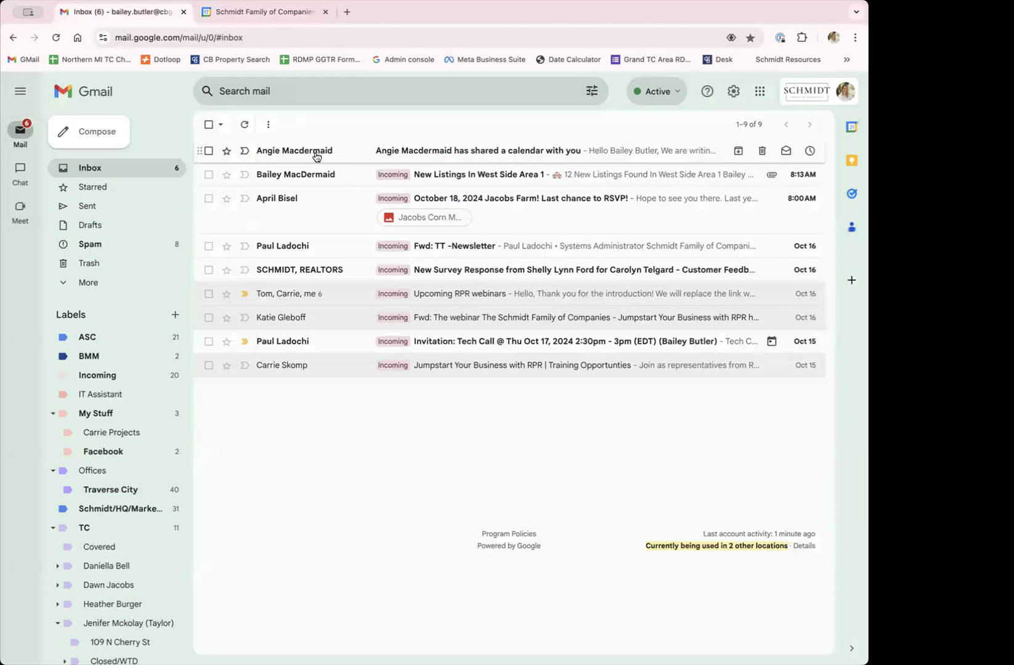
click(524, 158)
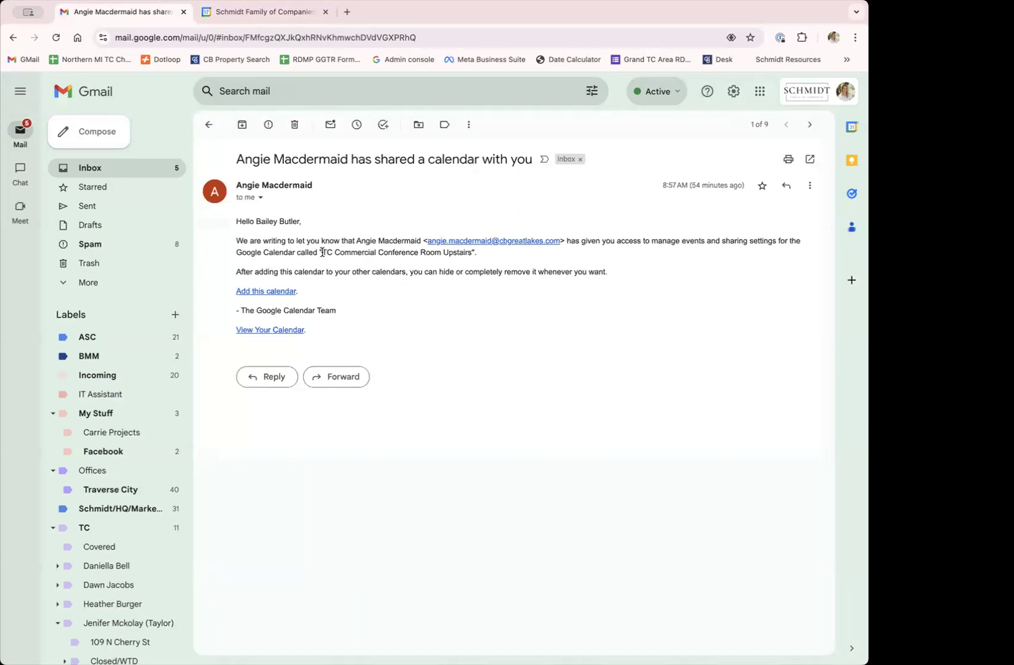
drag(319, 251, 445, 266)
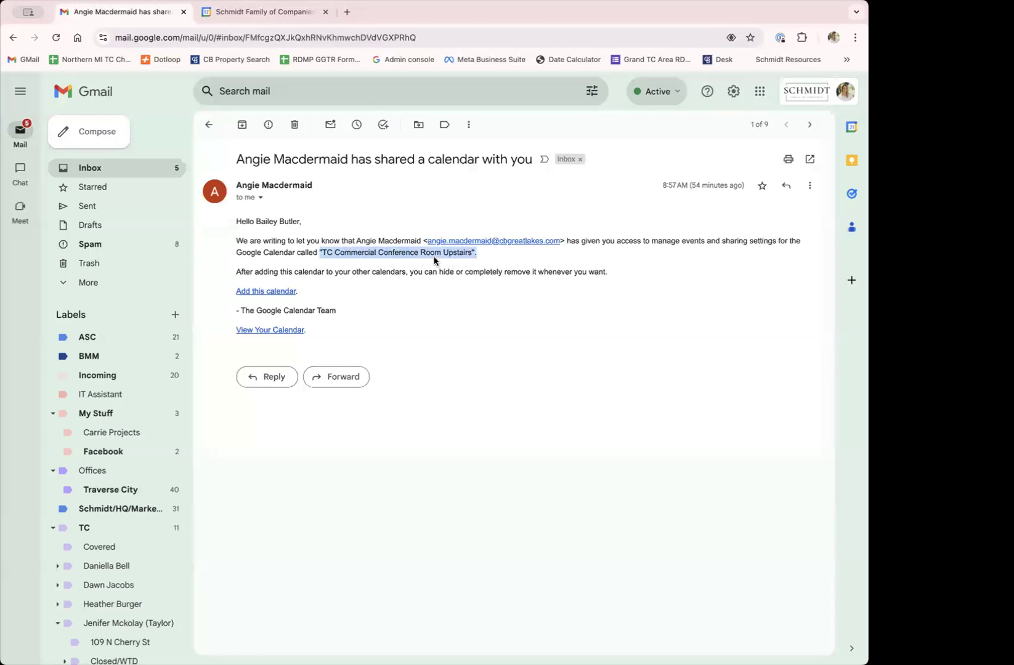
click(433, 313)
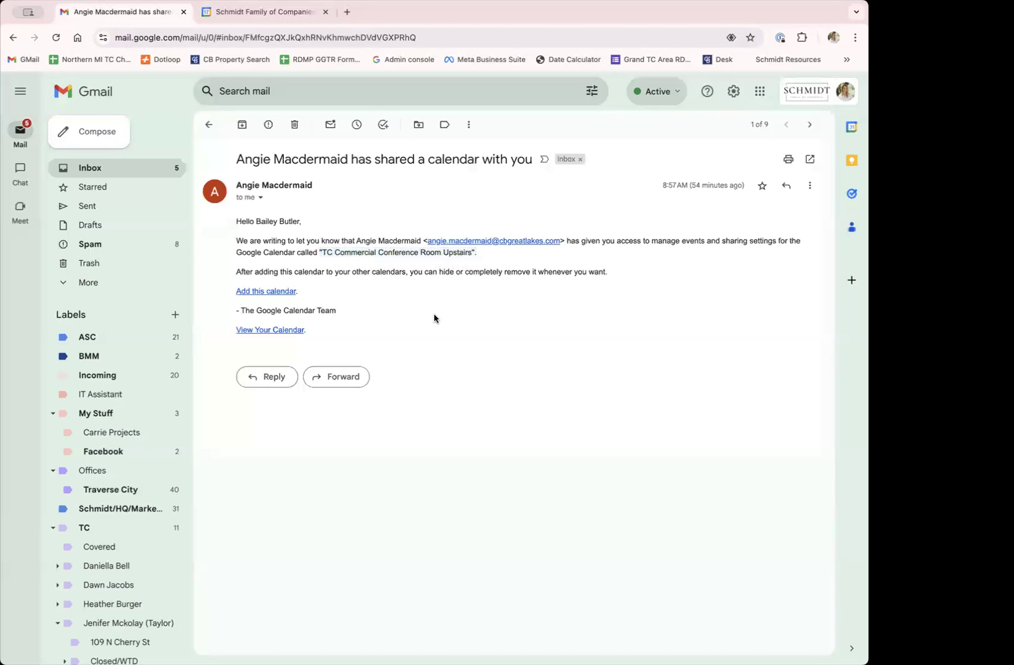
click(269, 291)
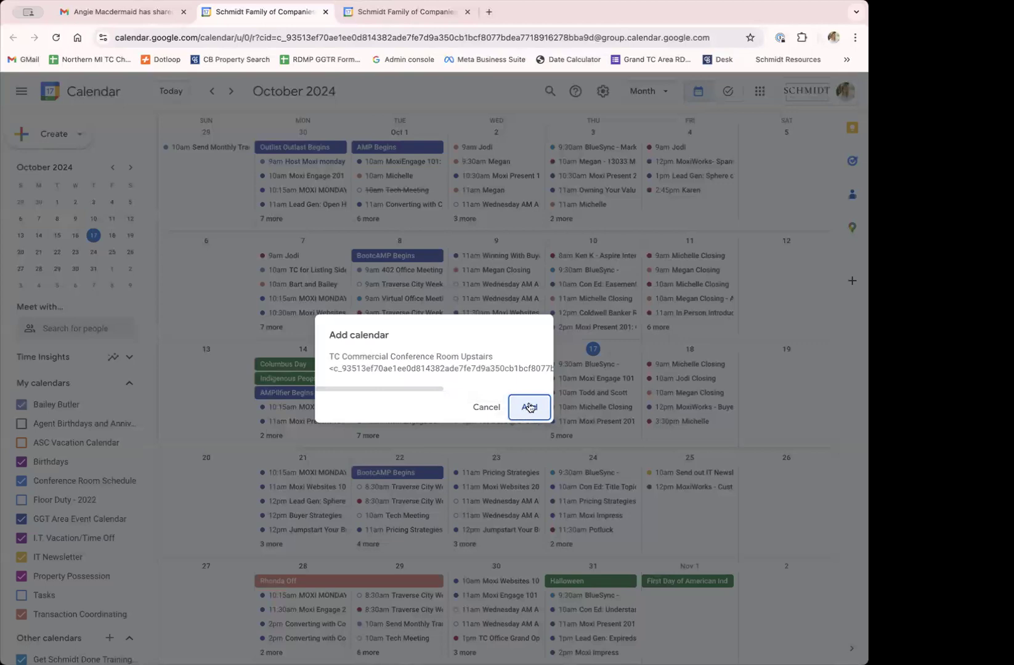
click(529, 407)
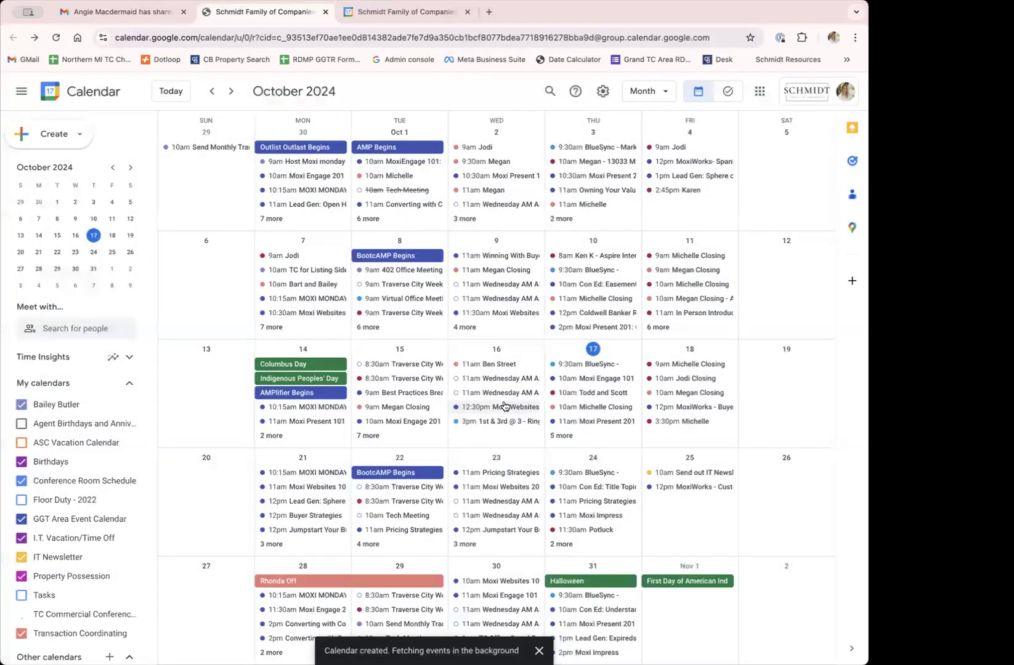
scroll(130, 558, down, 2)
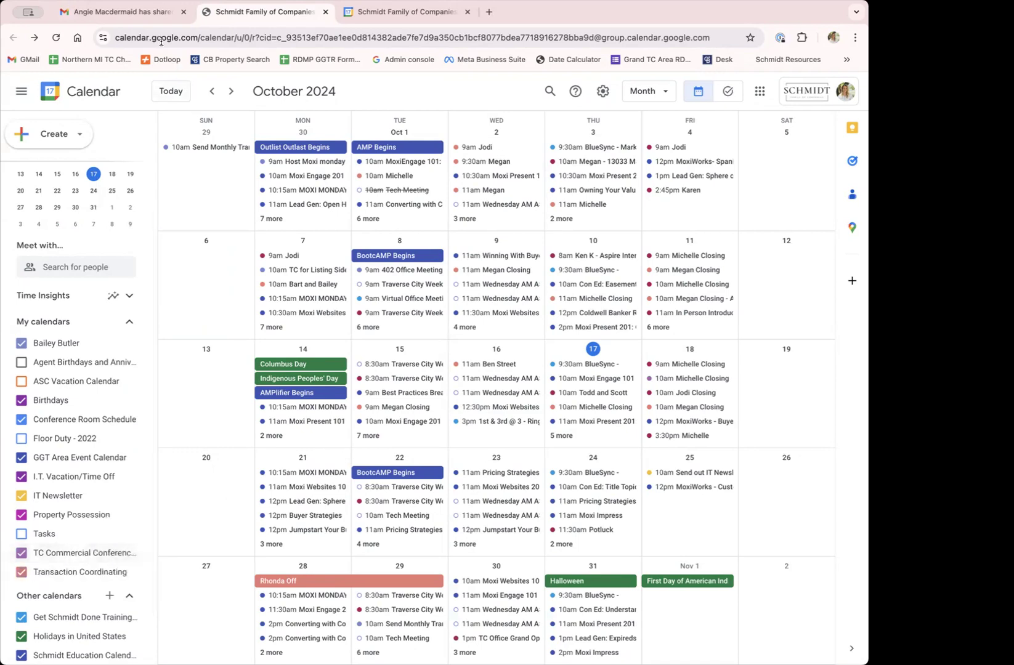
- Return to the Gmail inbox, and hide and show its side panel again
click(141, 9)
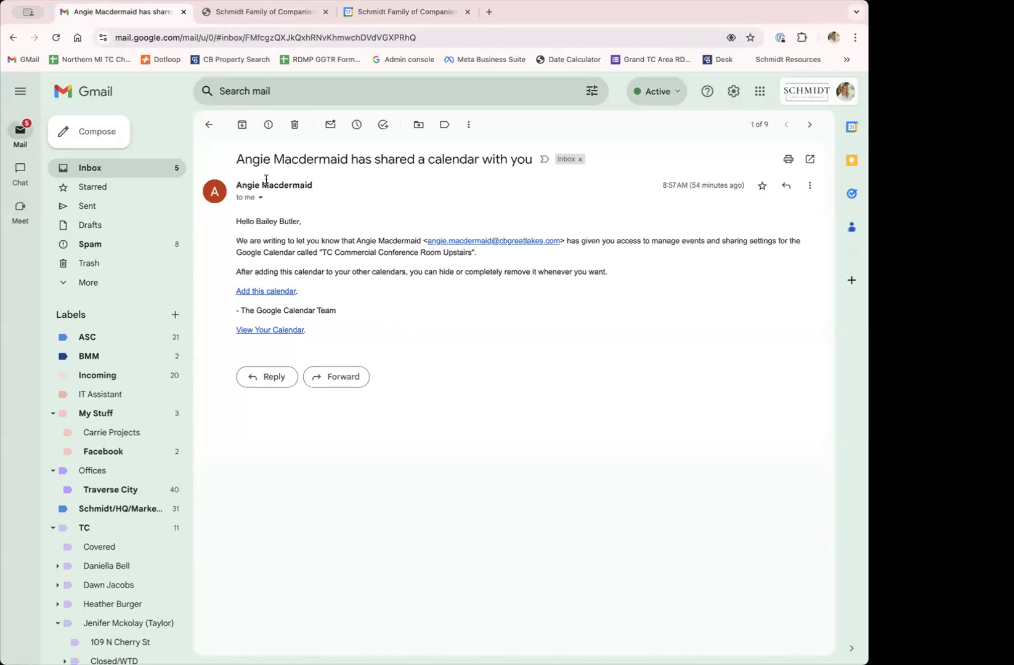
click(210, 126)
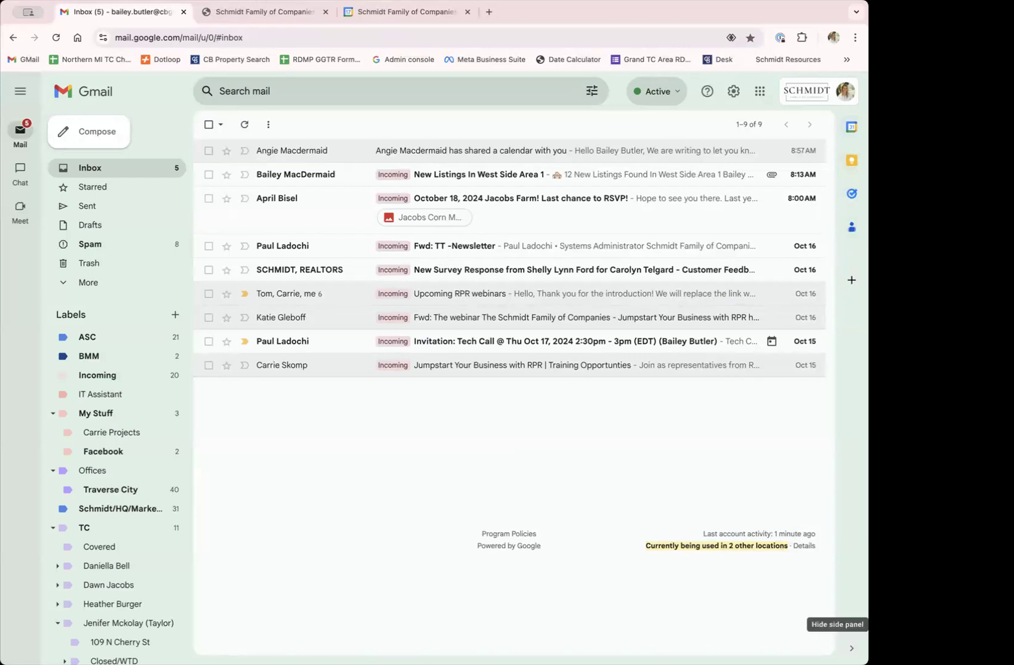
click(851, 648)
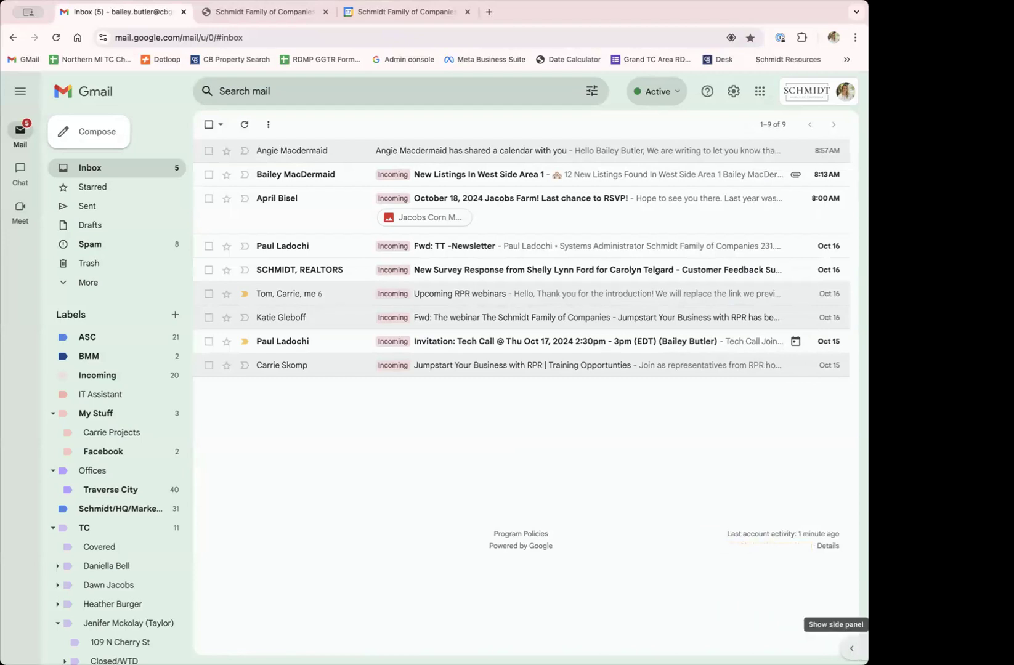
click(851, 648)
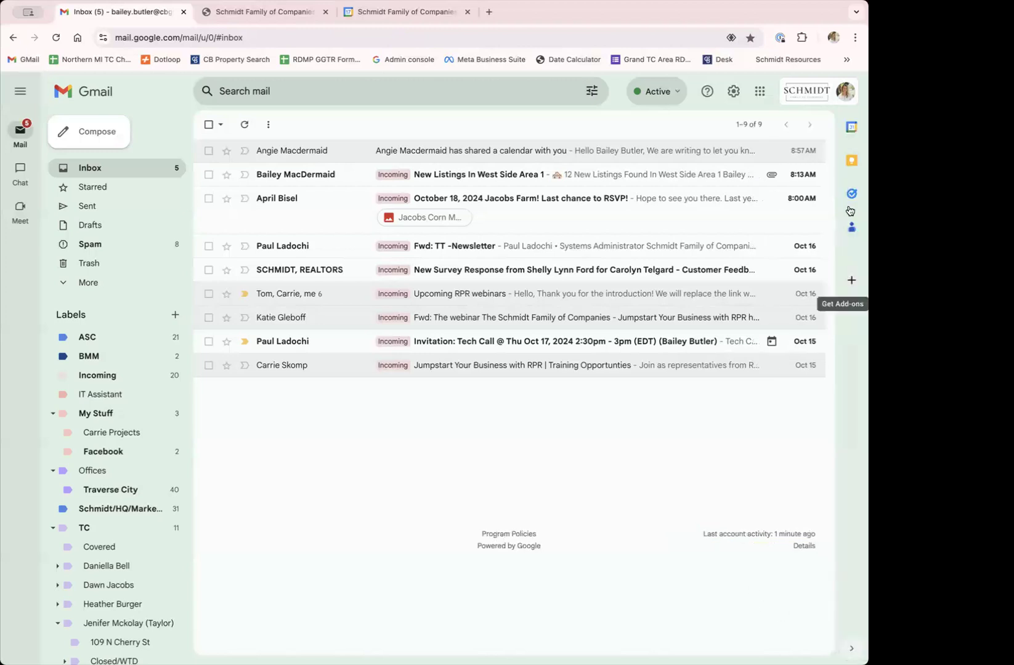
- Show the calendar beside the Gmail inbox, browse the days around October 17, and return to today
click(850, 128)
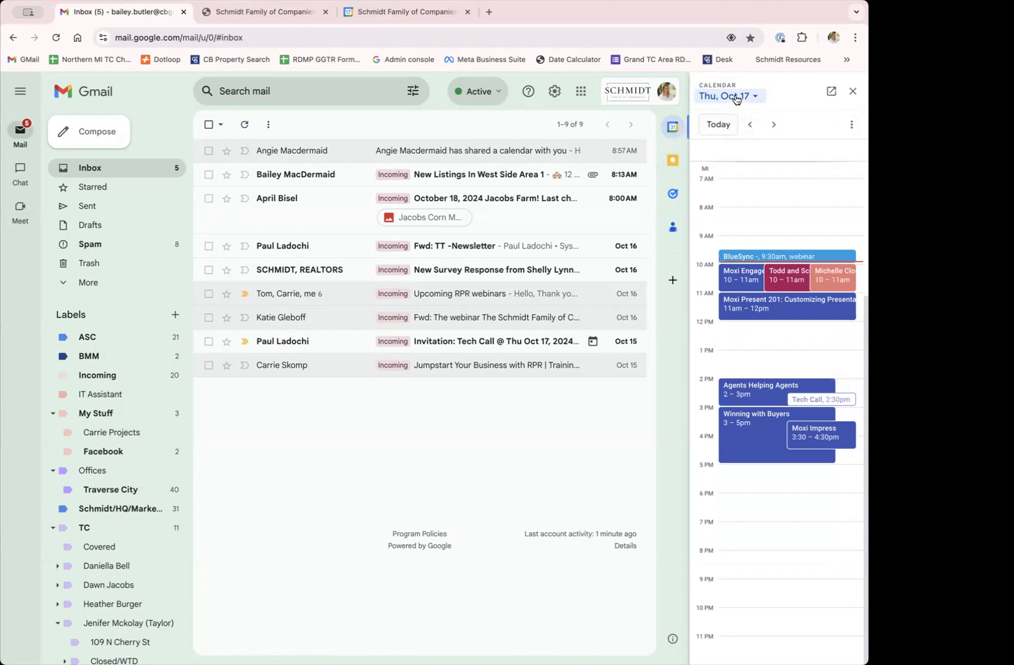
click(753, 126)
click(775, 125)
click(779, 125)
click(779, 125)
click(751, 126)
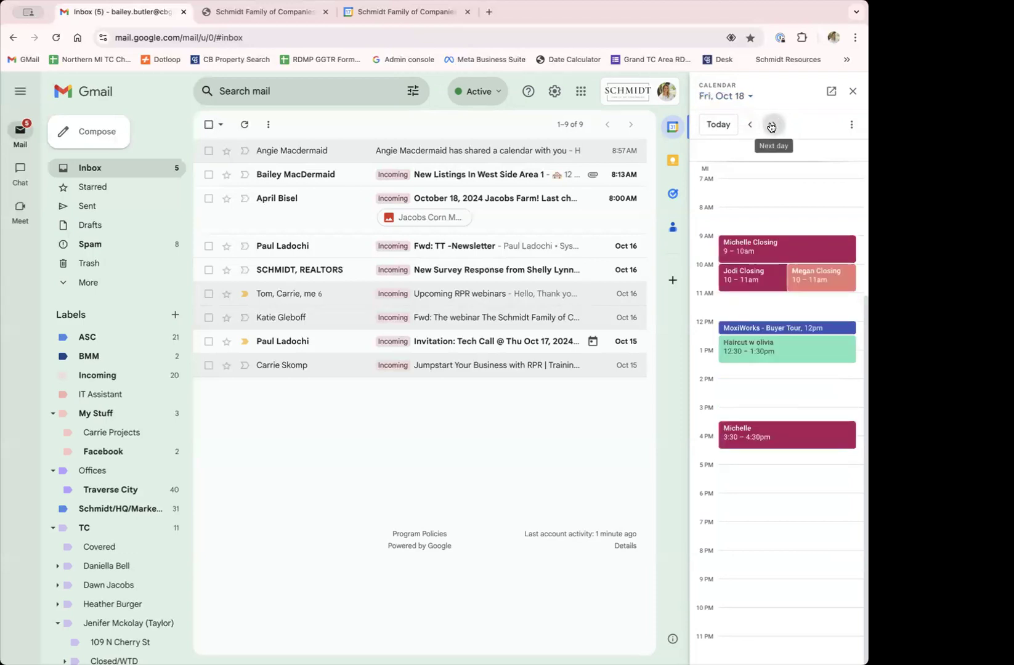
click(773, 124)
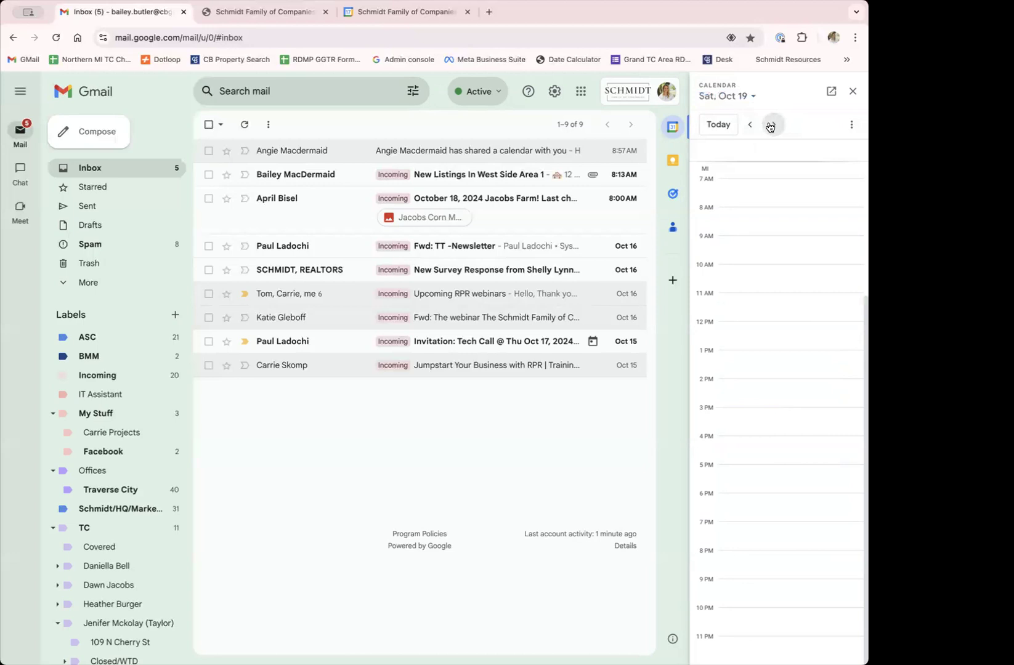
click(717, 125)
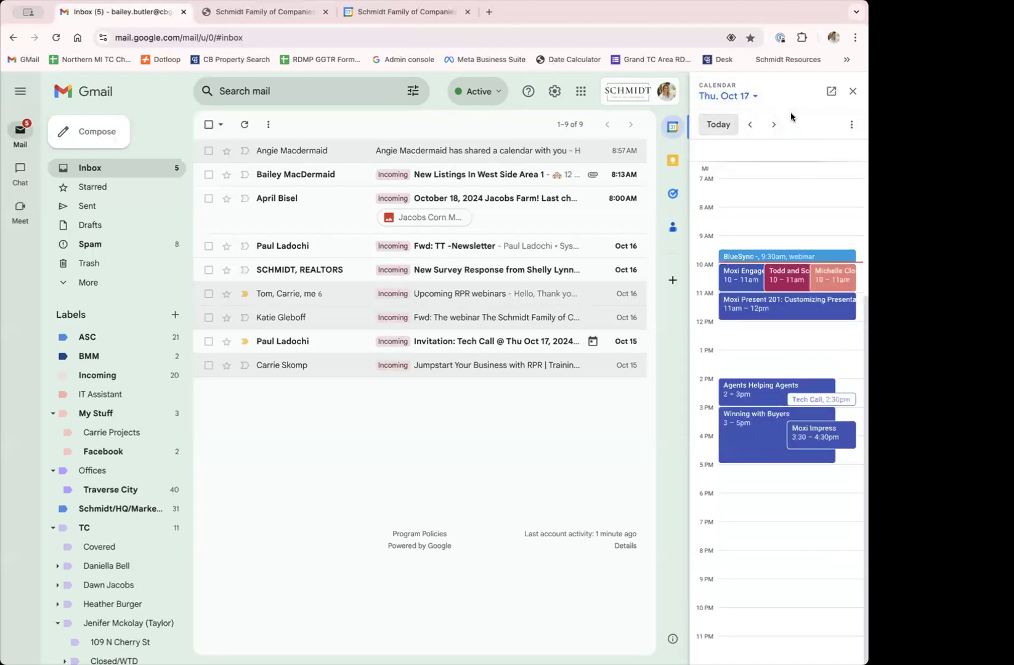
click(851, 127)
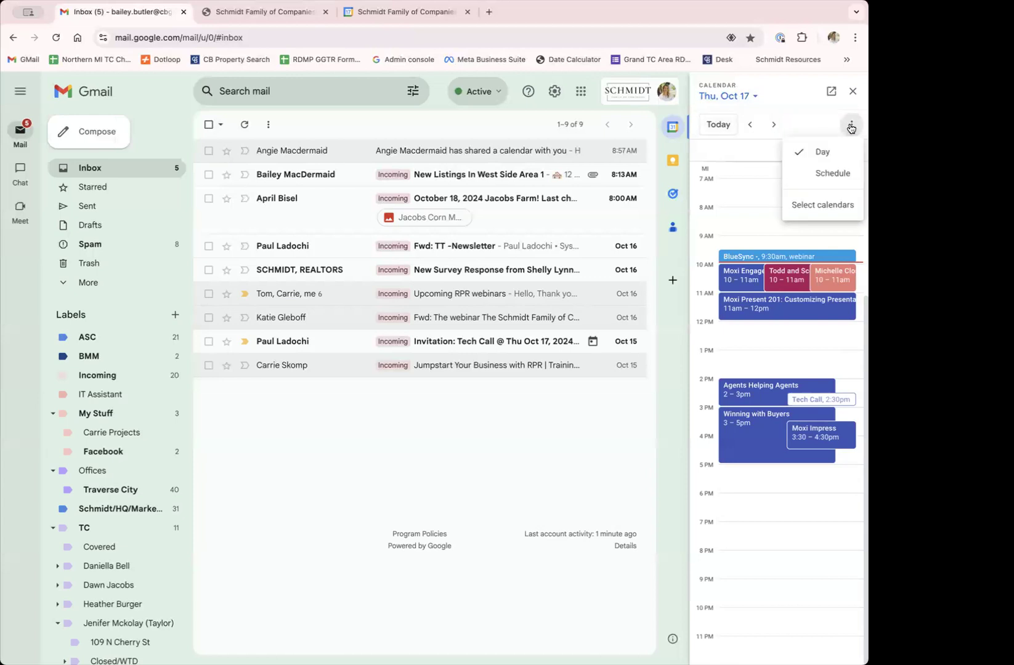
click(810, 206)
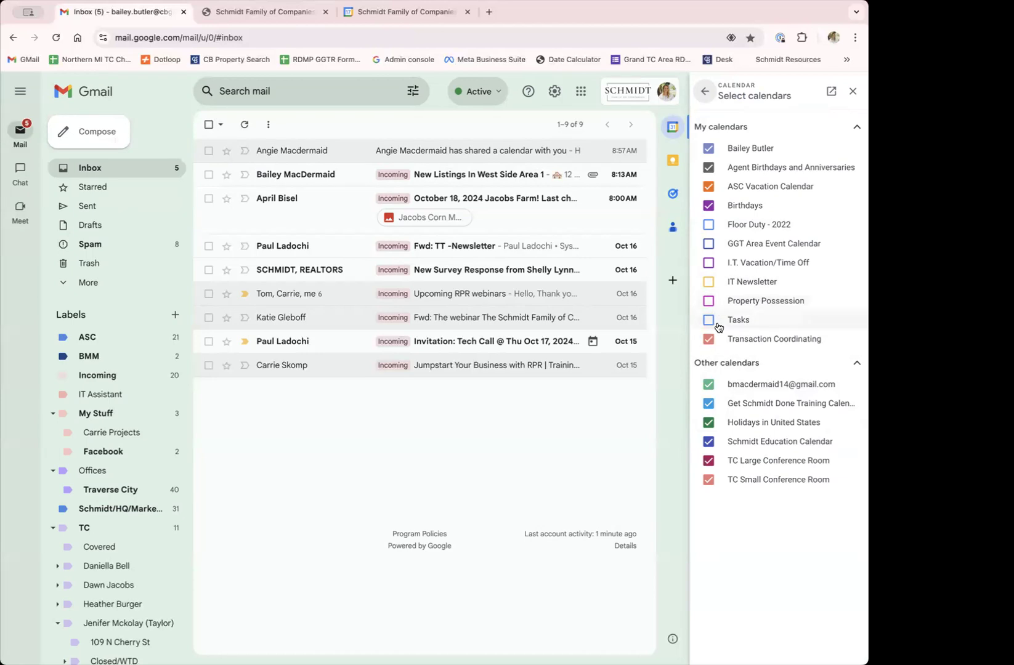
click(708, 266)
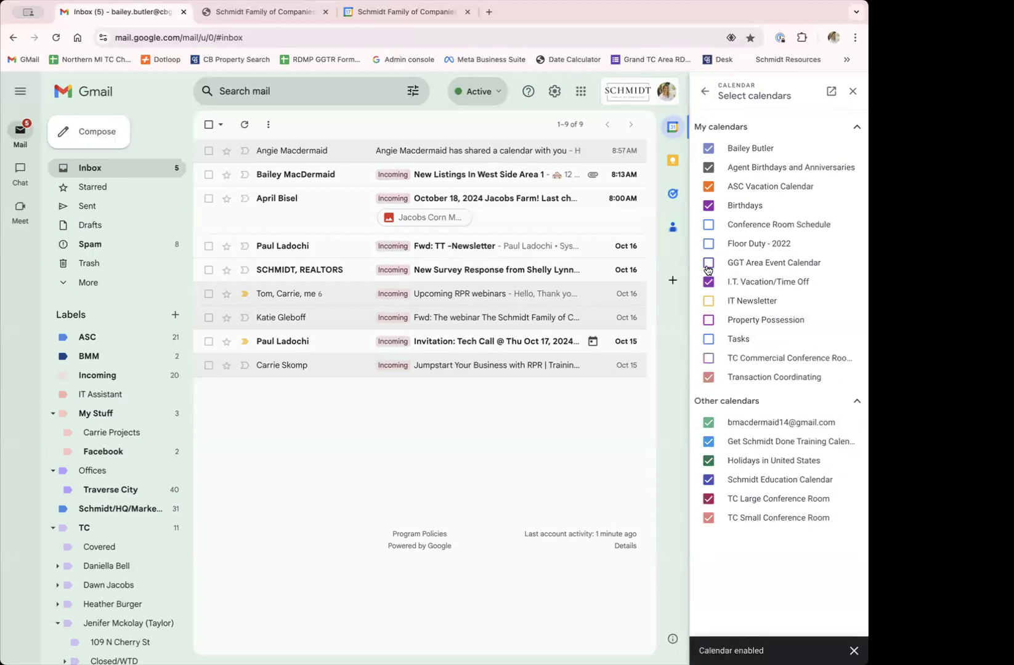
click(705, 91)
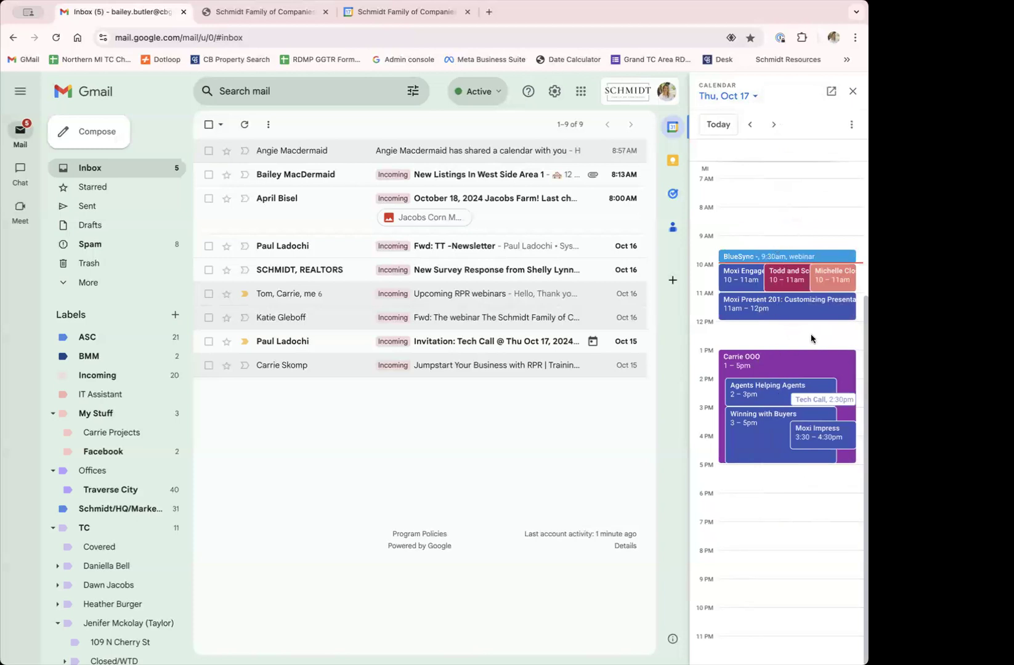
- Review the side calendar's view options, and briefly open the full calendar in its own browser tab before closing it
click(851, 127)
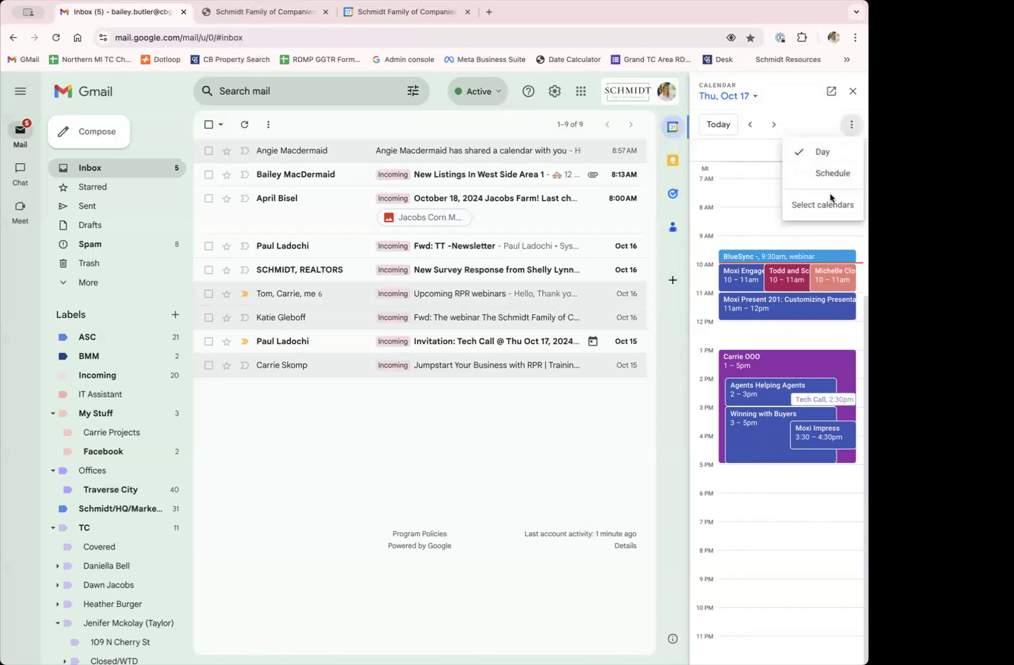
click(850, 128)
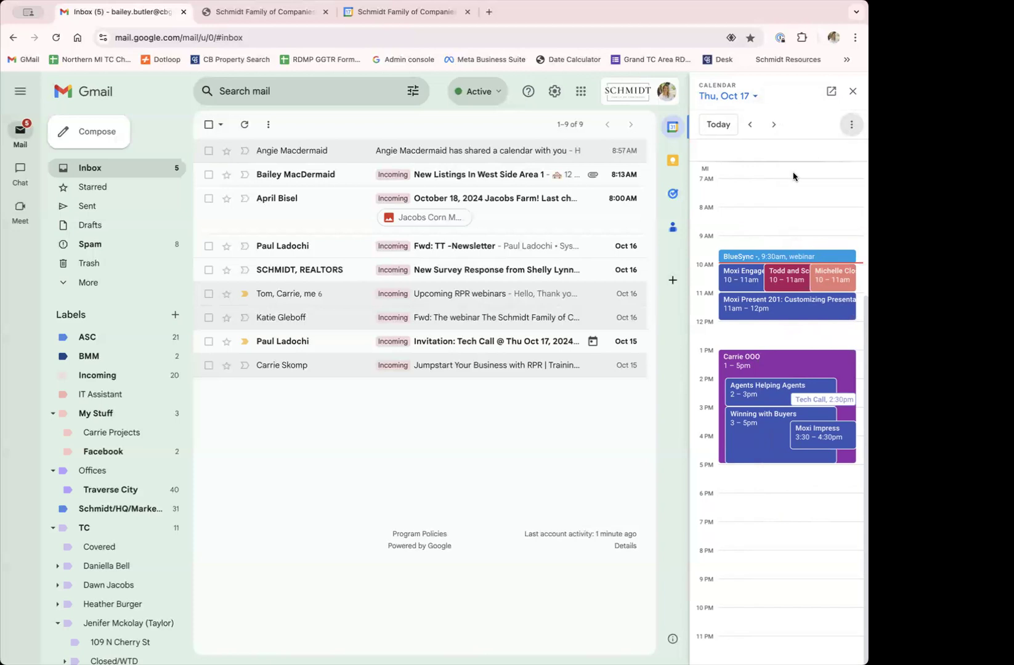
click(829, 92)
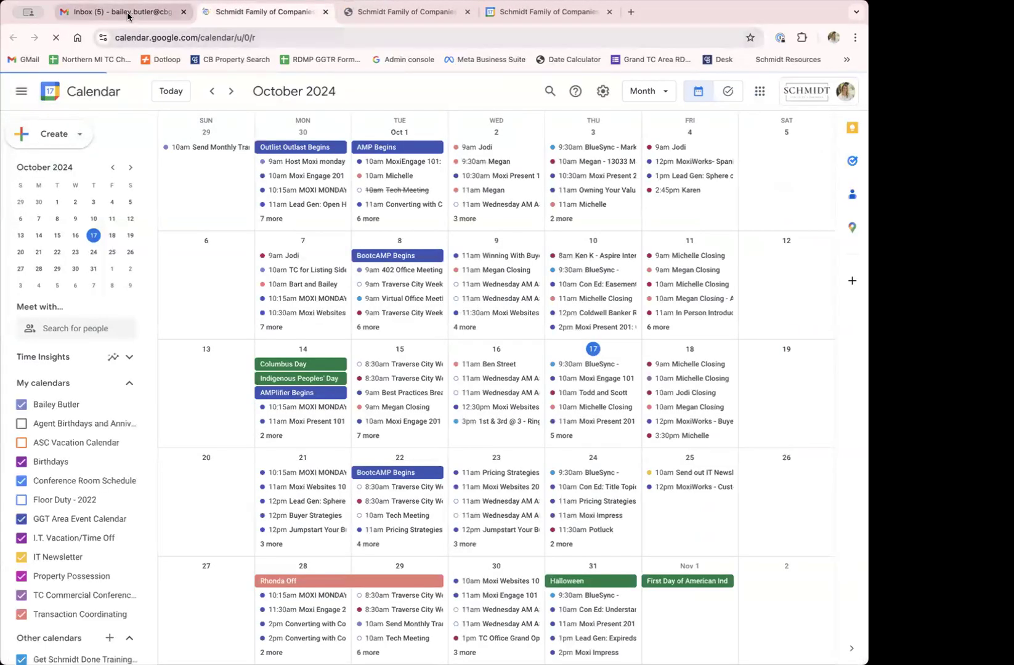
click(325, 14)
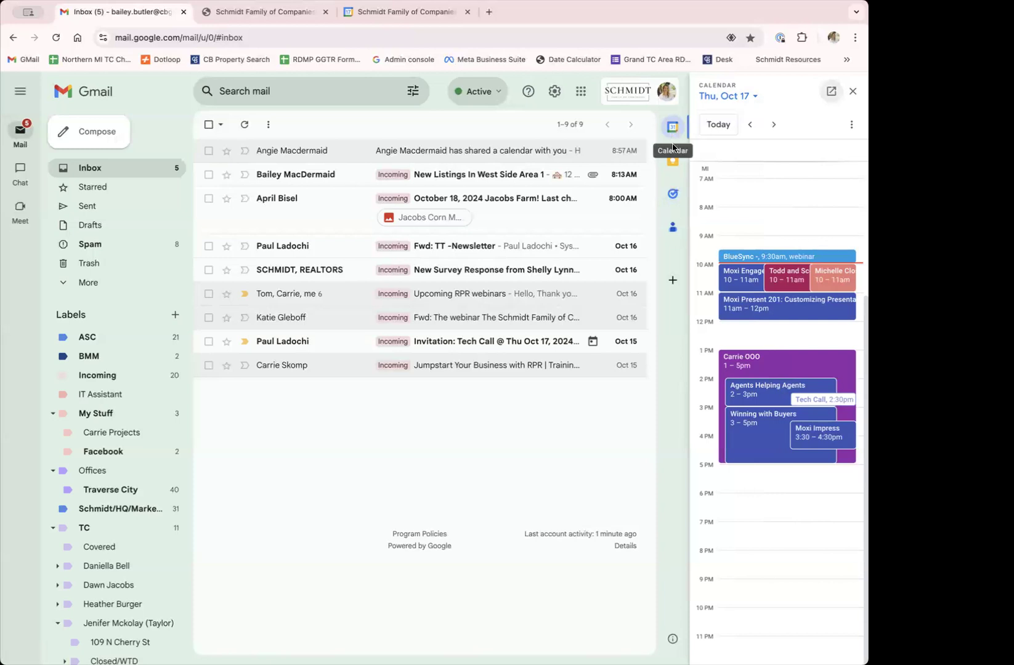
- Mark the Send Reports task as completed in Gmail's Tasks side view, and return to the side calendar
click(675, 195)
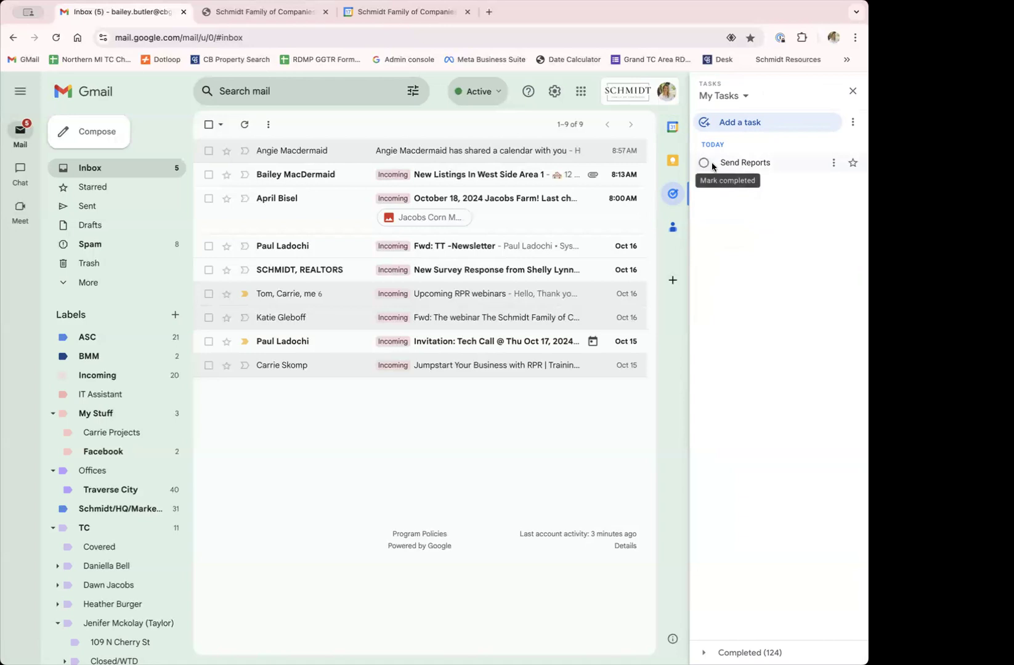
click(741, 123)
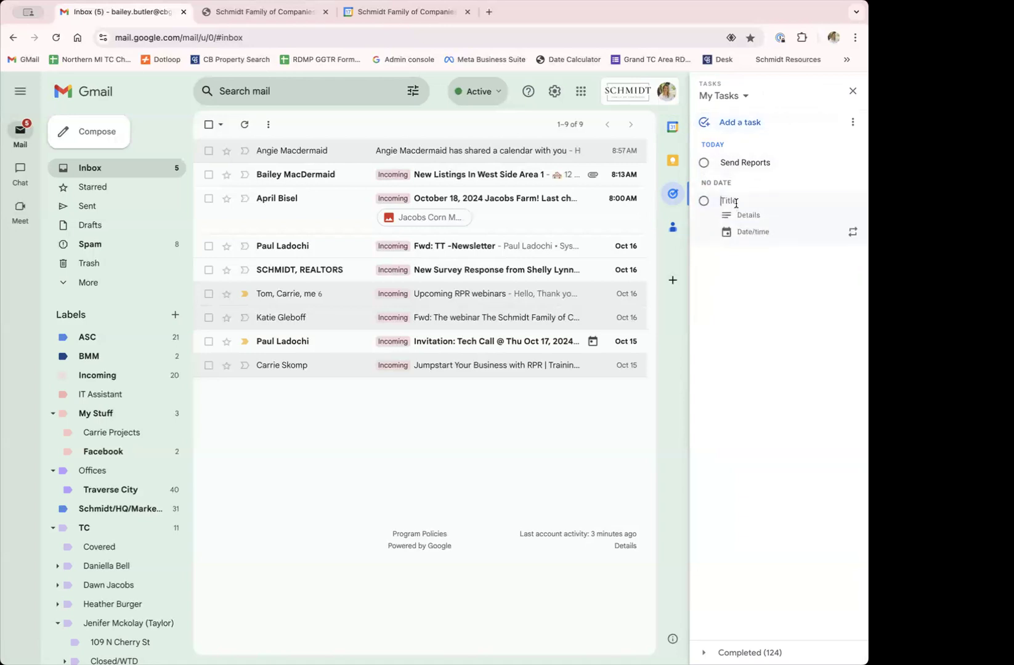
click(704, 164)
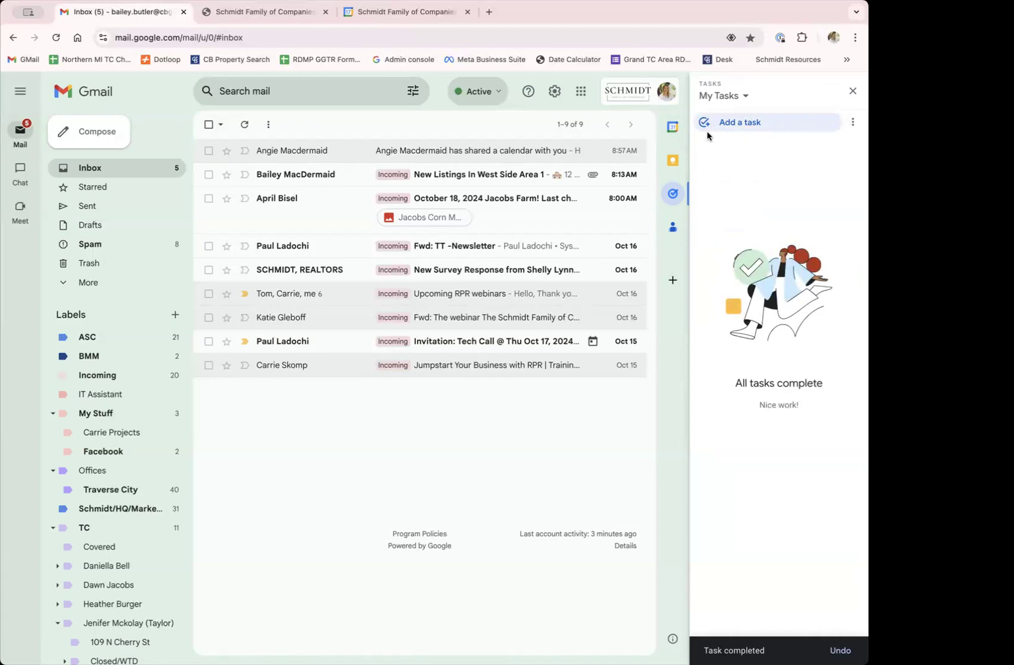
click(680, 134)
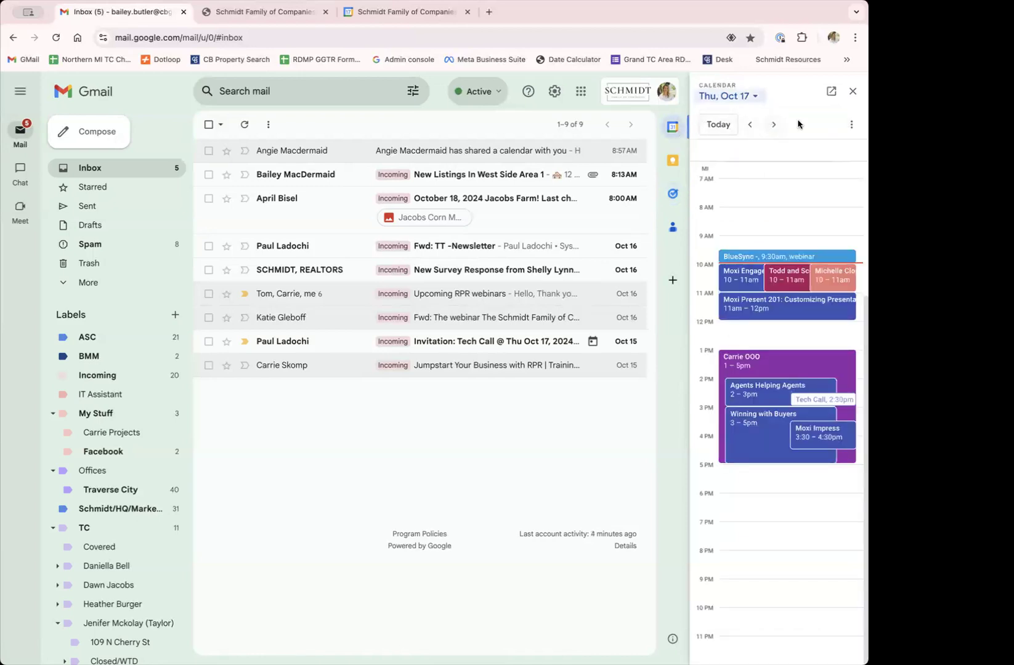